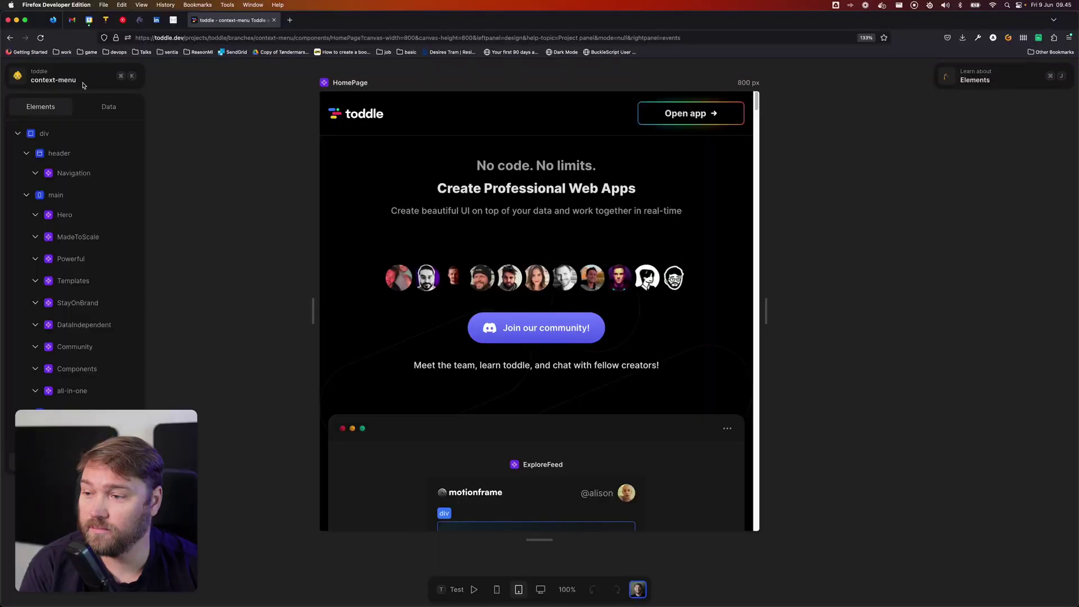
Show the project panel, then try right-click menus on NewProjectPage and MadeToScale and dismiss each.
click(83, 84)
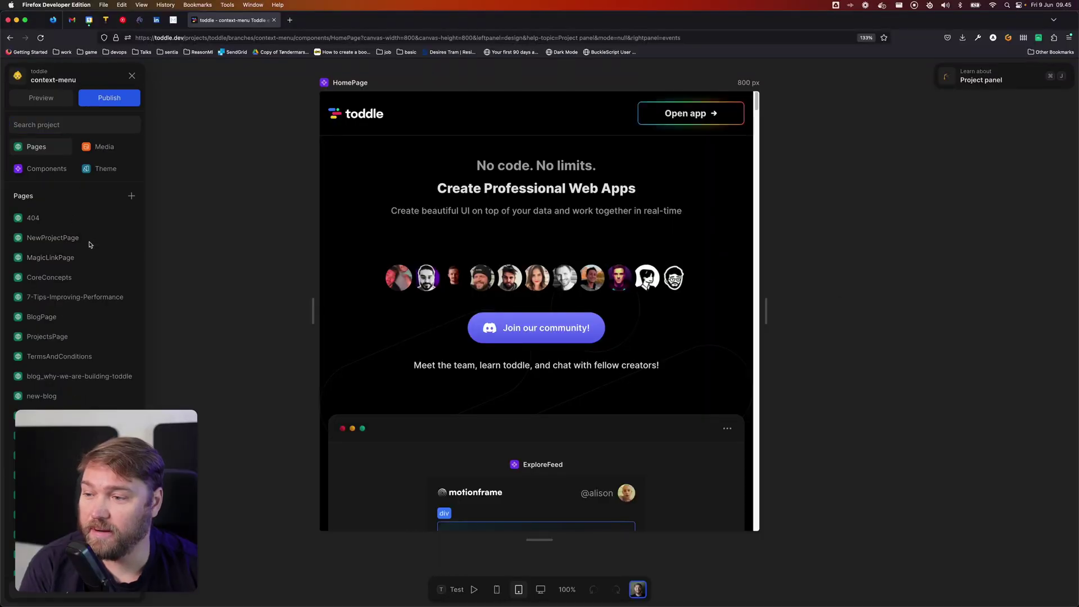
right_click(90, 242)
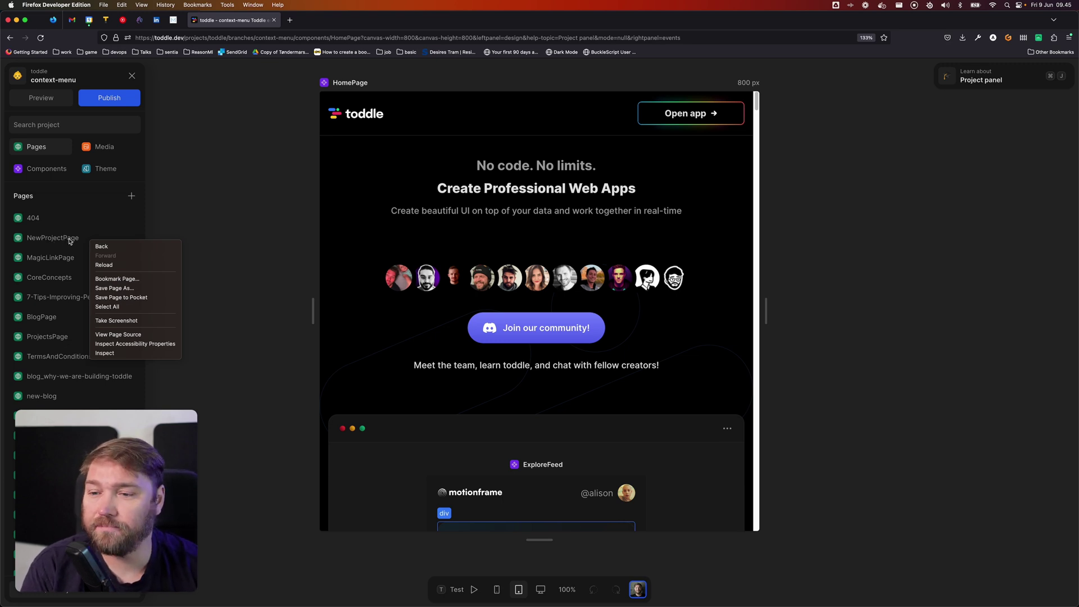
click(212, 217)
right_click(91, 235)
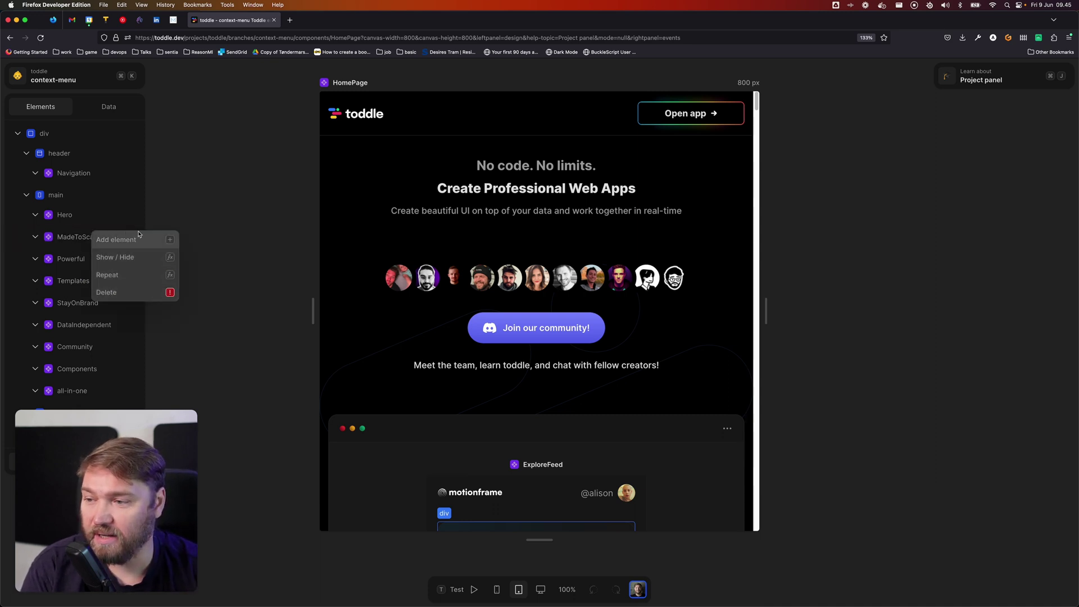
click(181, 224)
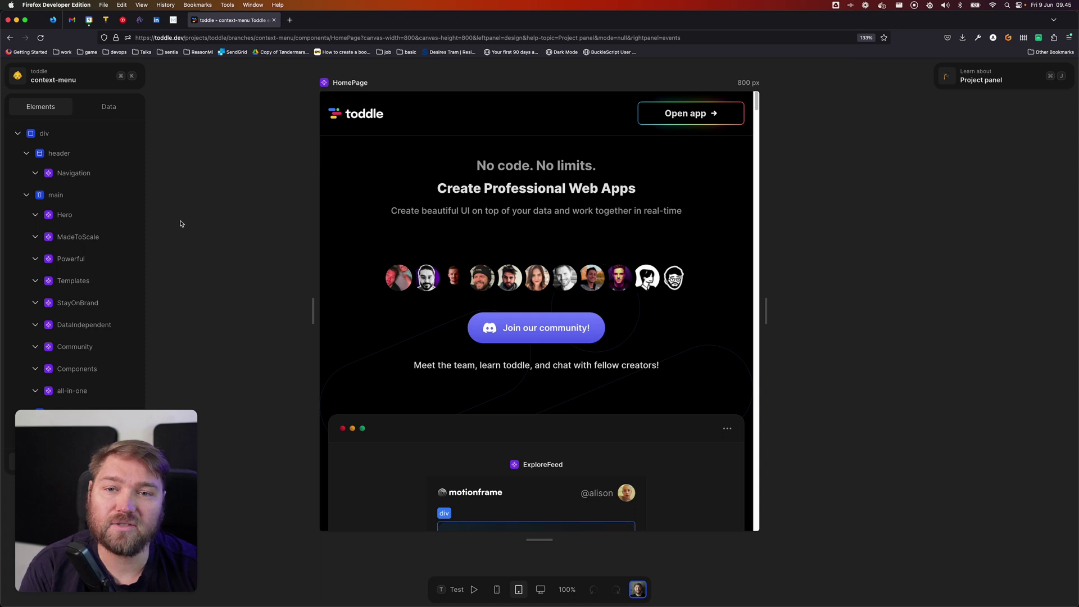
Create a new component with prefix 'context' and name 'menu', giving context-menu.
click(79, 82)
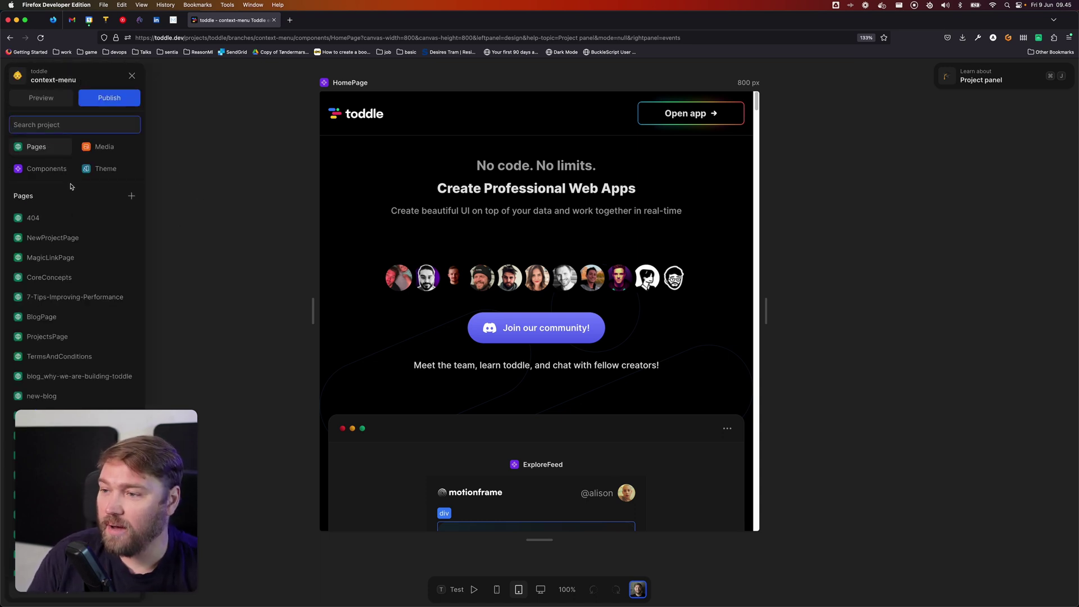
click(53, 169)
click(133, 194)
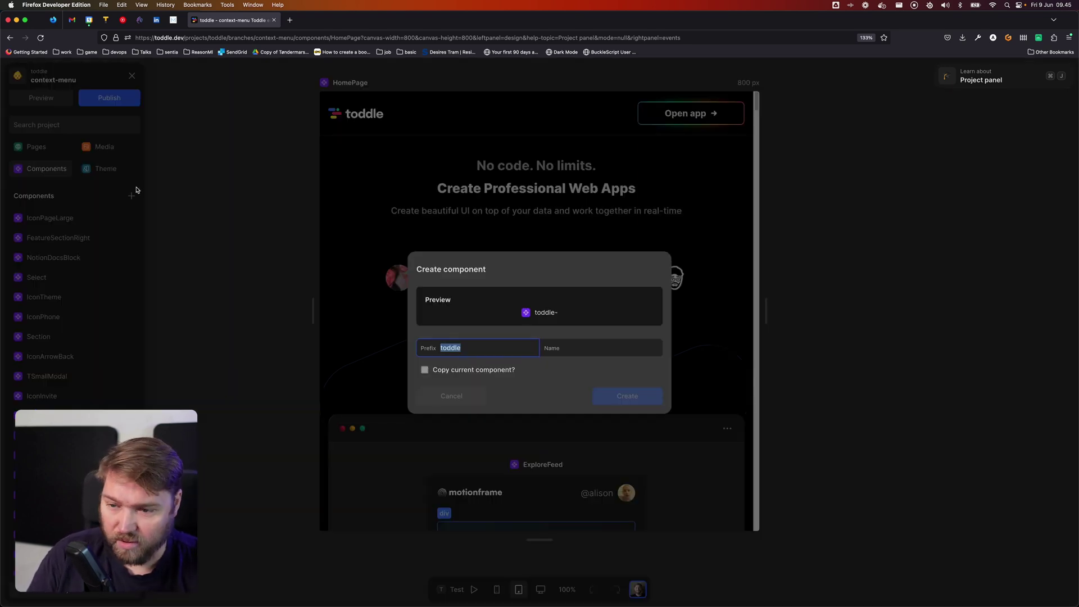
text(context)
key(Tab)
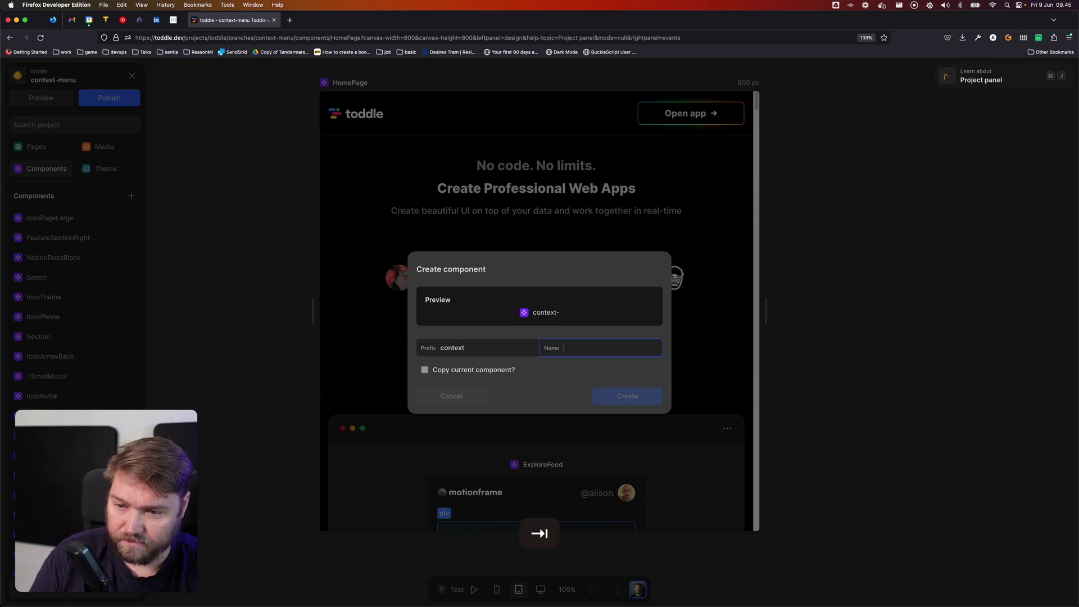
text(menu)
click(631, 397)
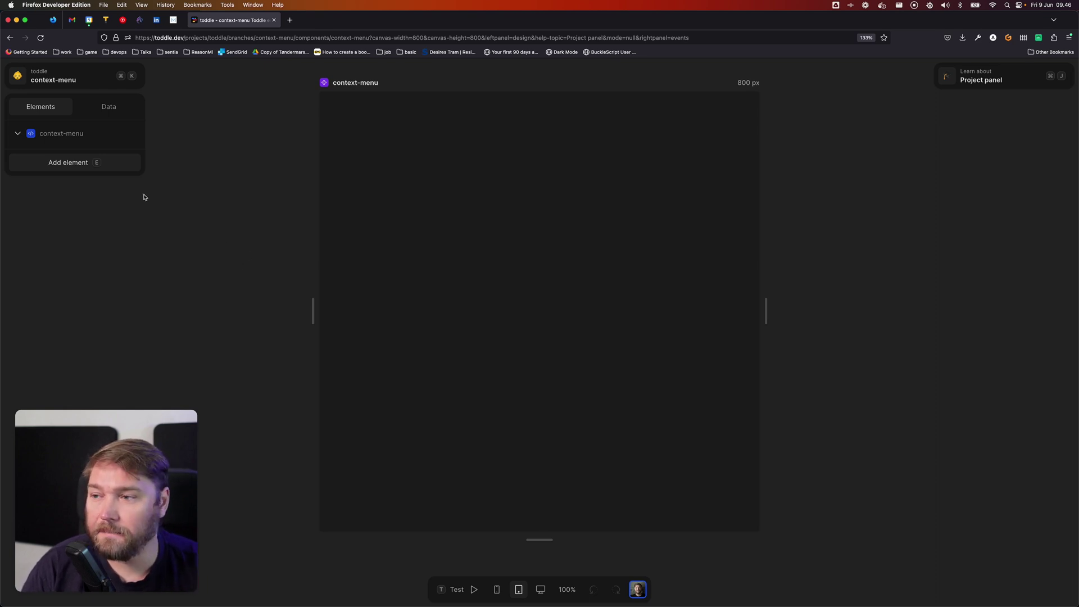
Add a Slot element under the context-menu root element and select it.
click(82, 133)
click(112, 168)
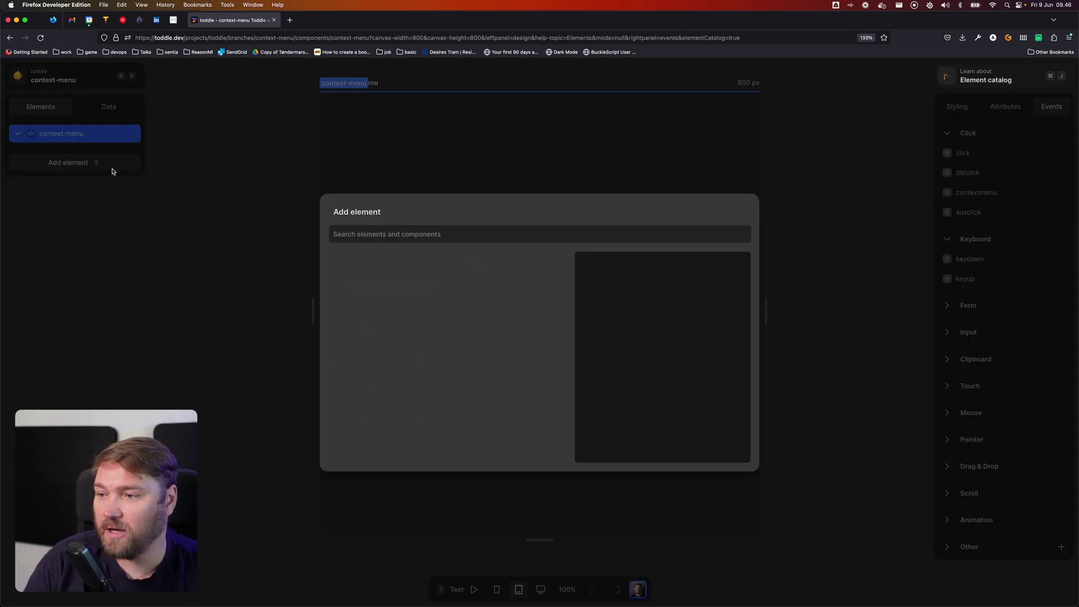
text(slot)
key(Return)
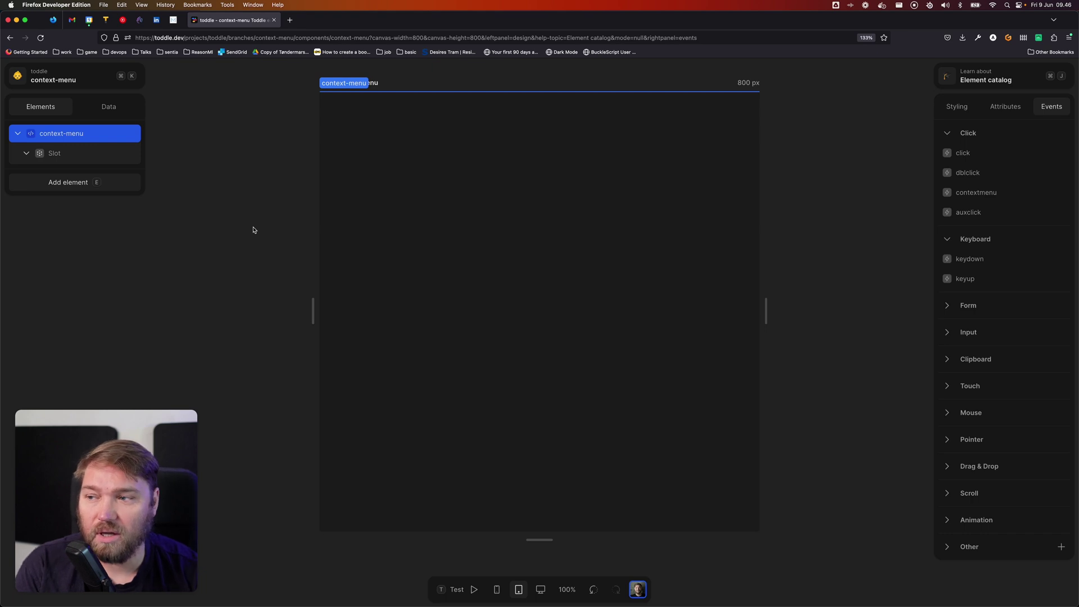
click(102, 155)
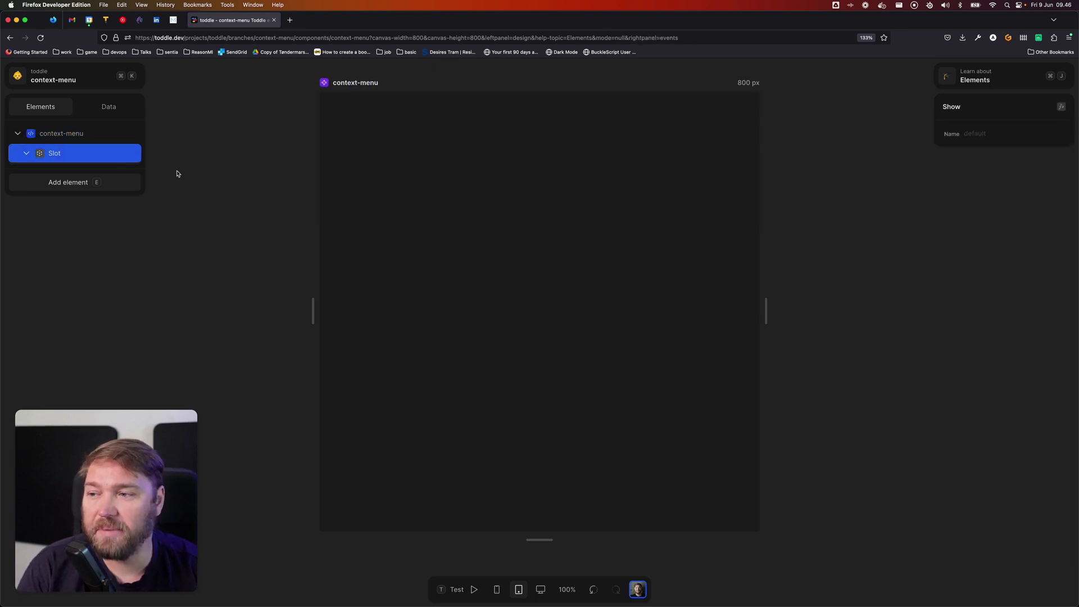
click(81, 154)
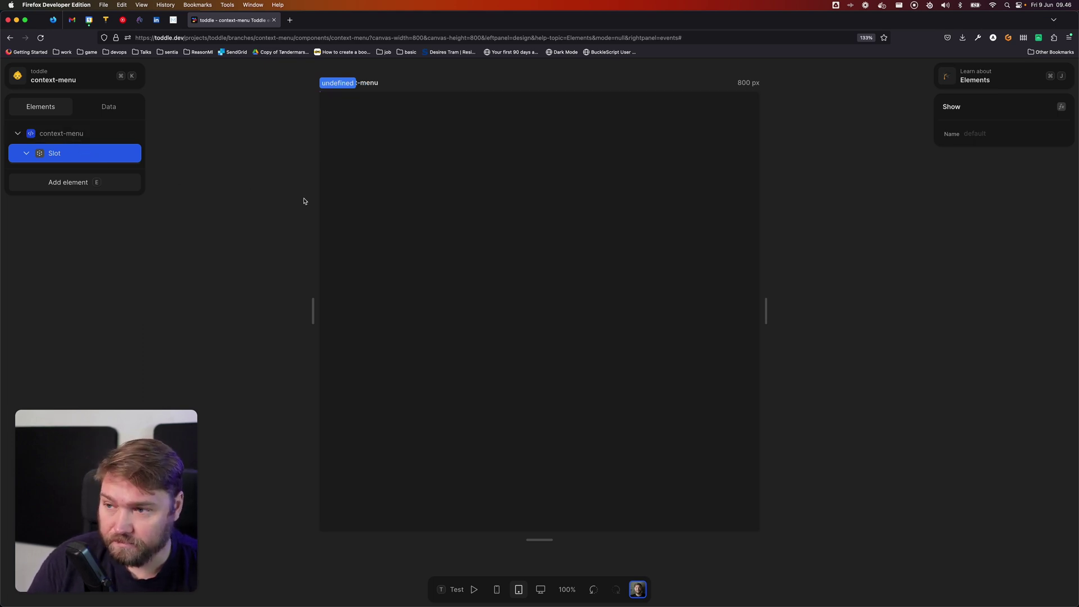
Go to the 'andreas' test component and insert context-menu under its root div.
key(super+k)
text(andreas)
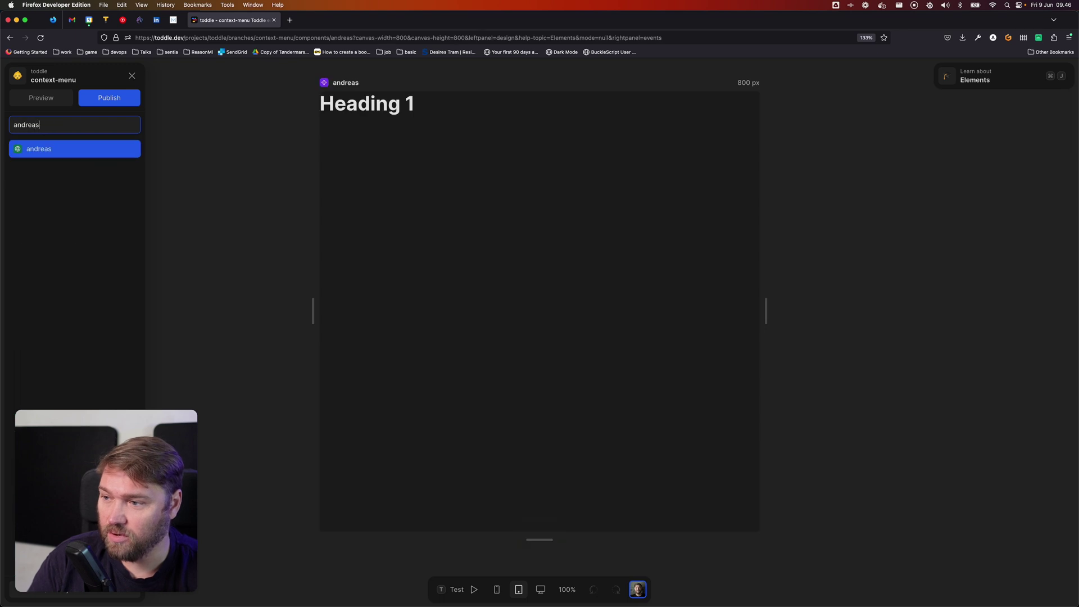
key(Return)
click(74, 133)
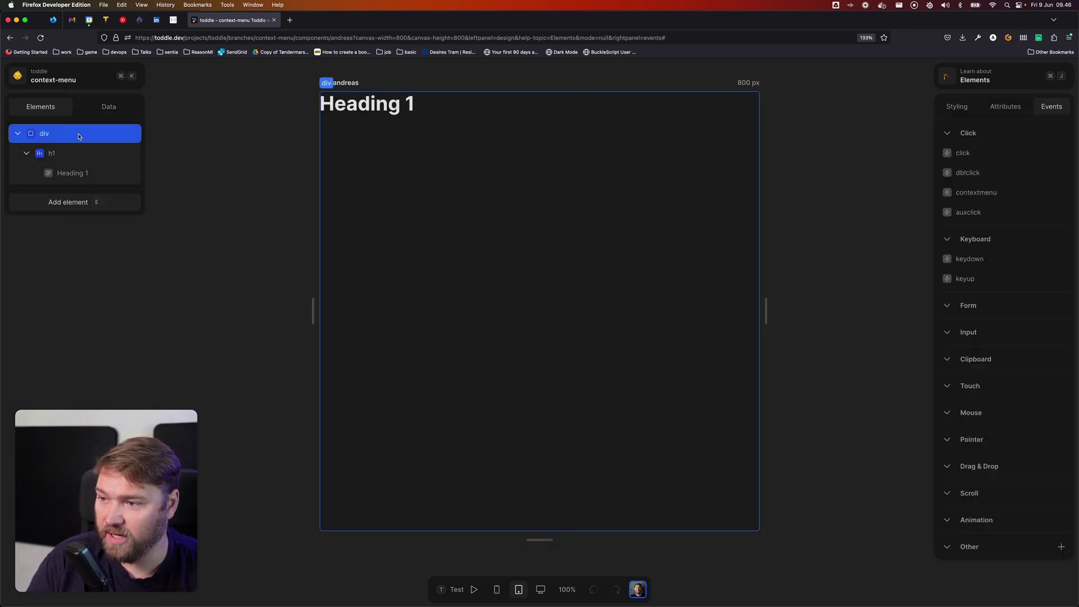
click(105, 205)
text(context)
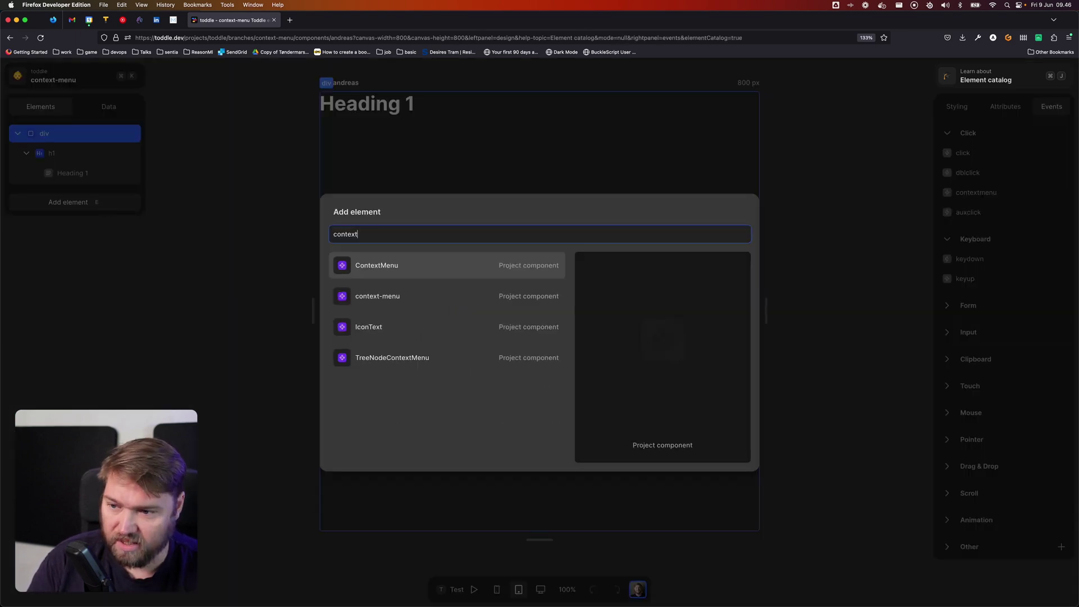
key(Down)
key(Return)
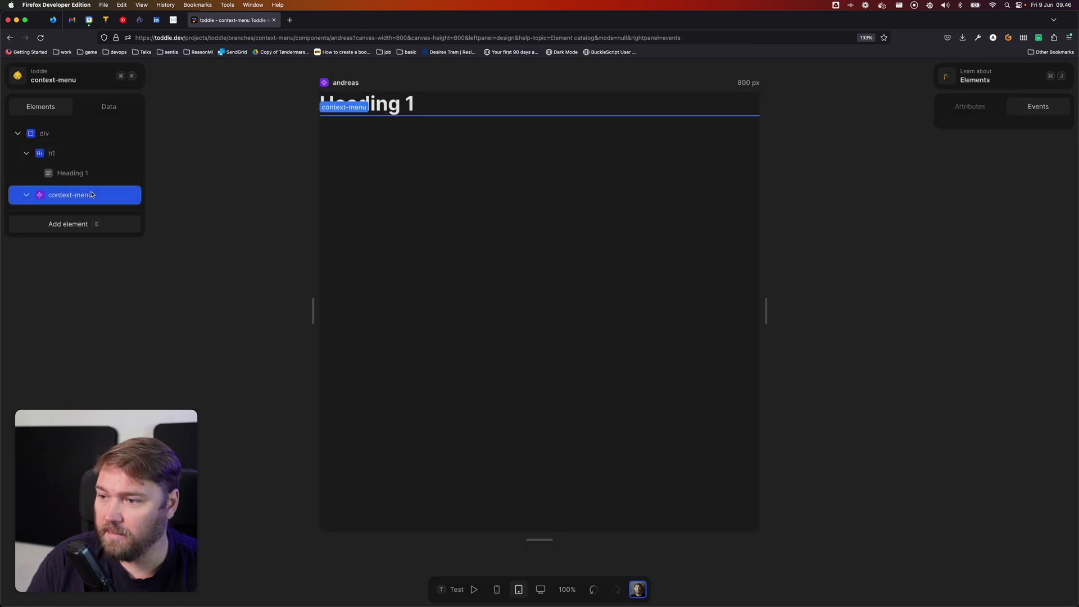
Put a text paragraph inside context-menu, then switch to editing the context-menu component.
click(98, 228)
text(text)
key(Return)
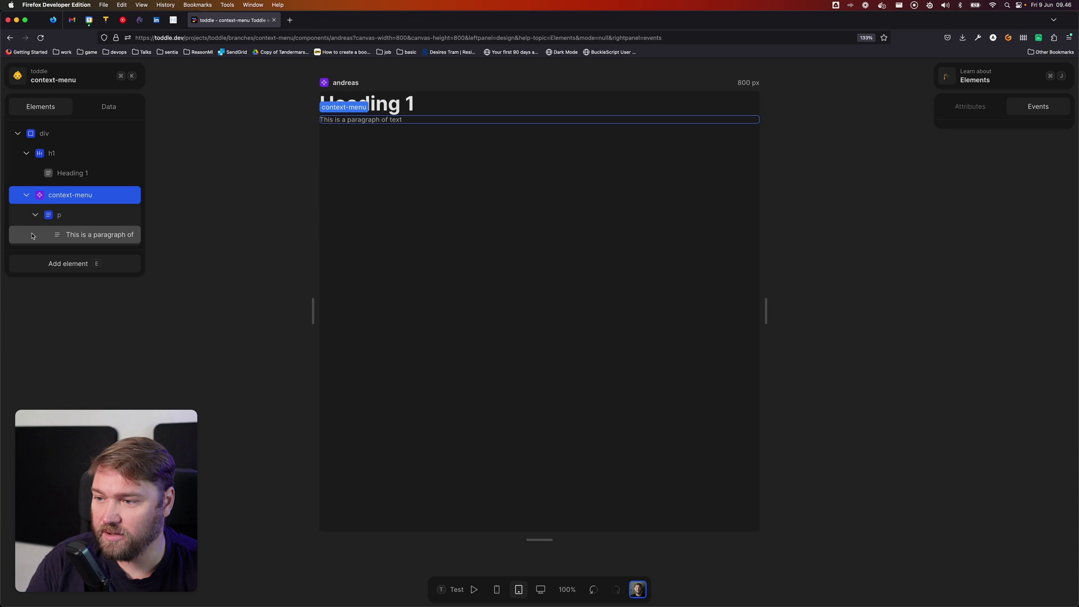
click(71, 216)
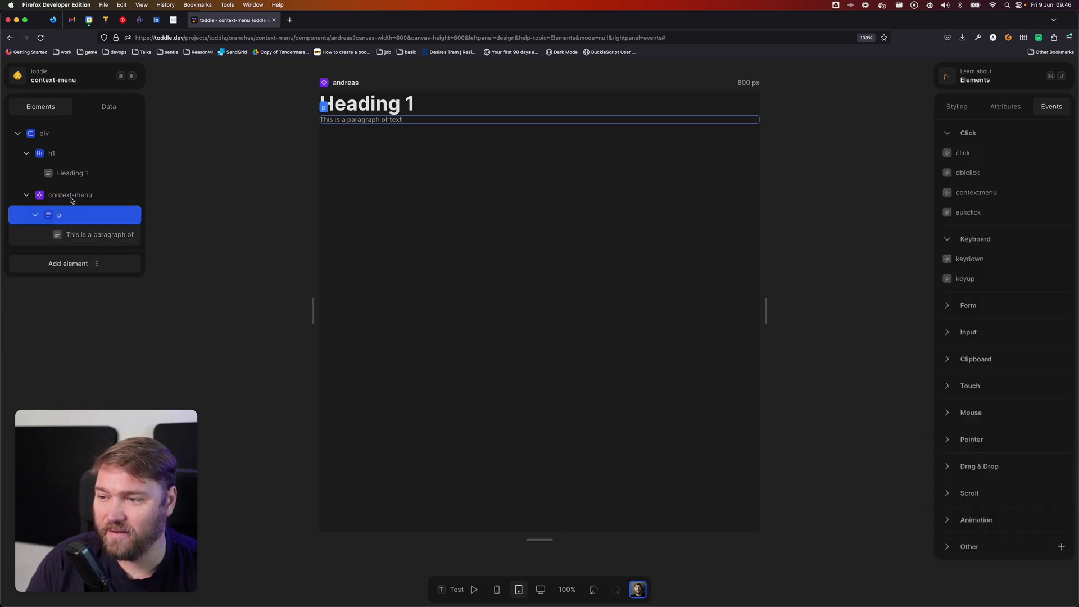
double_click(72, 195)
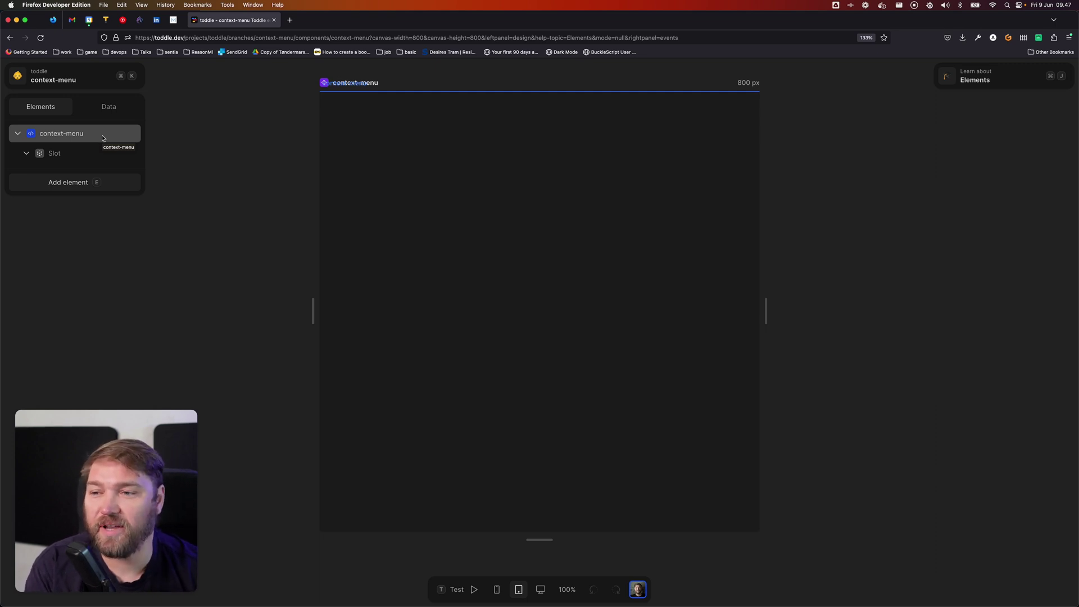
Add a div to the context-menu root with a second div nested inside it.
click(103, 137)
click(73, 159)
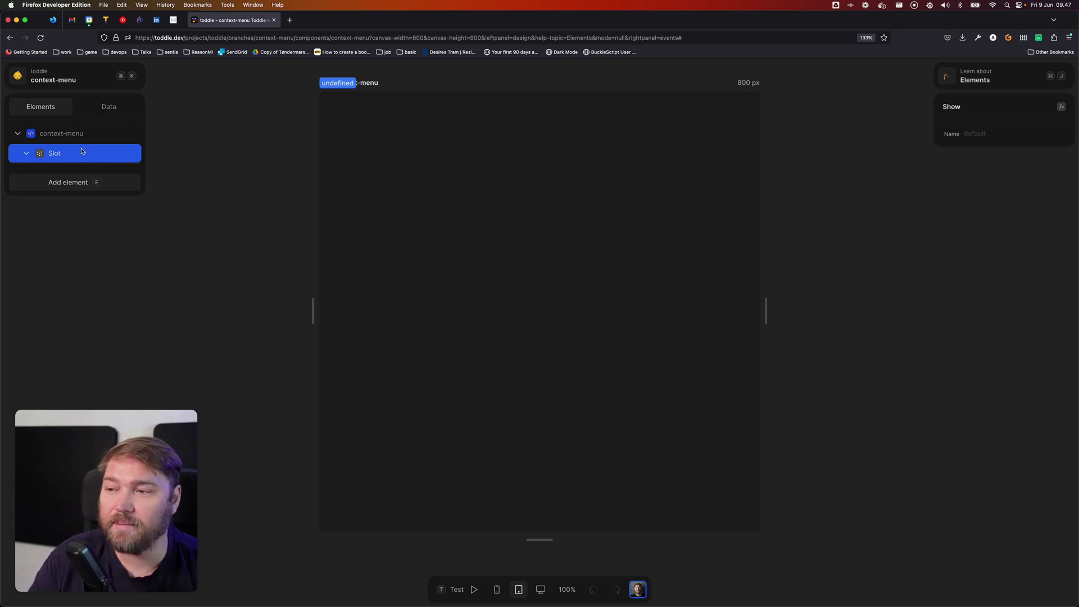
click(88, 135)
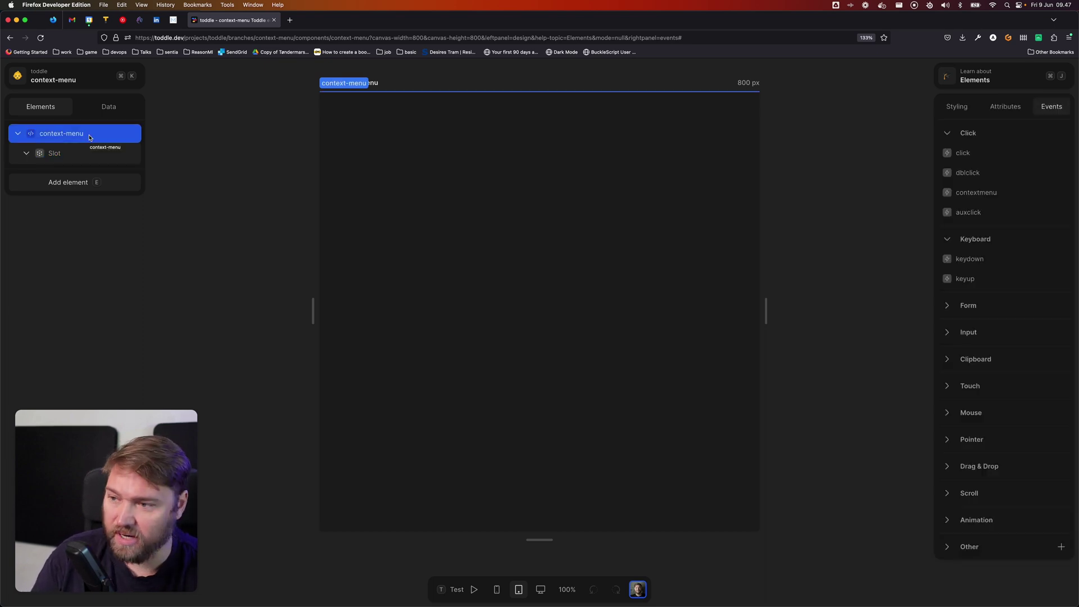
click(115, 181)
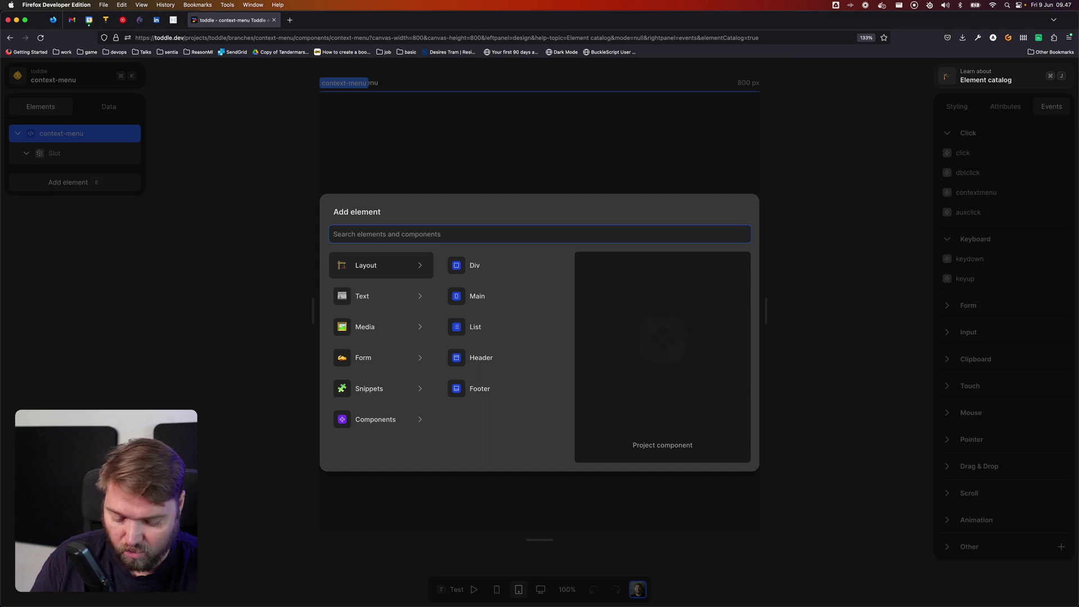
text(div)
key(Return)
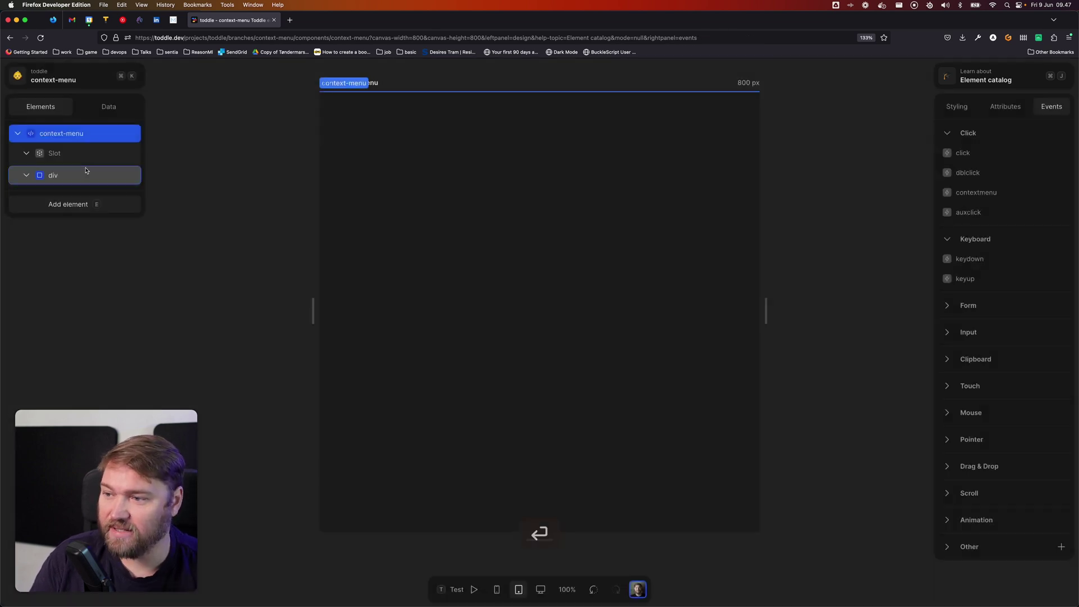
click(110, 179)
click(106, 204)
text(div)
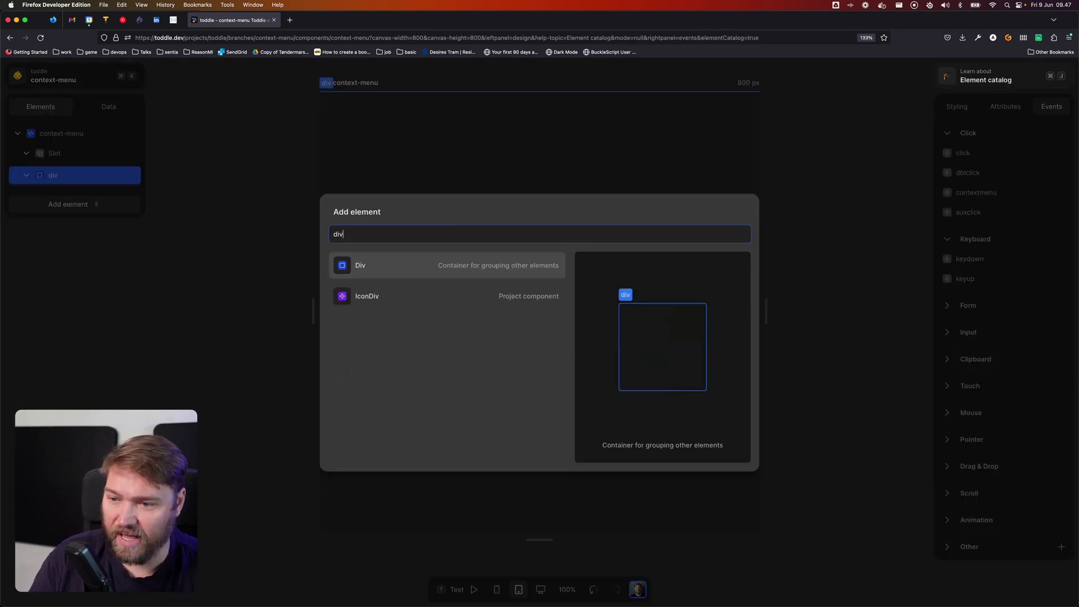
key(Return)
Change the nested div's tag to 'menu', correcting the 'manu' typo.
click(80, 200)
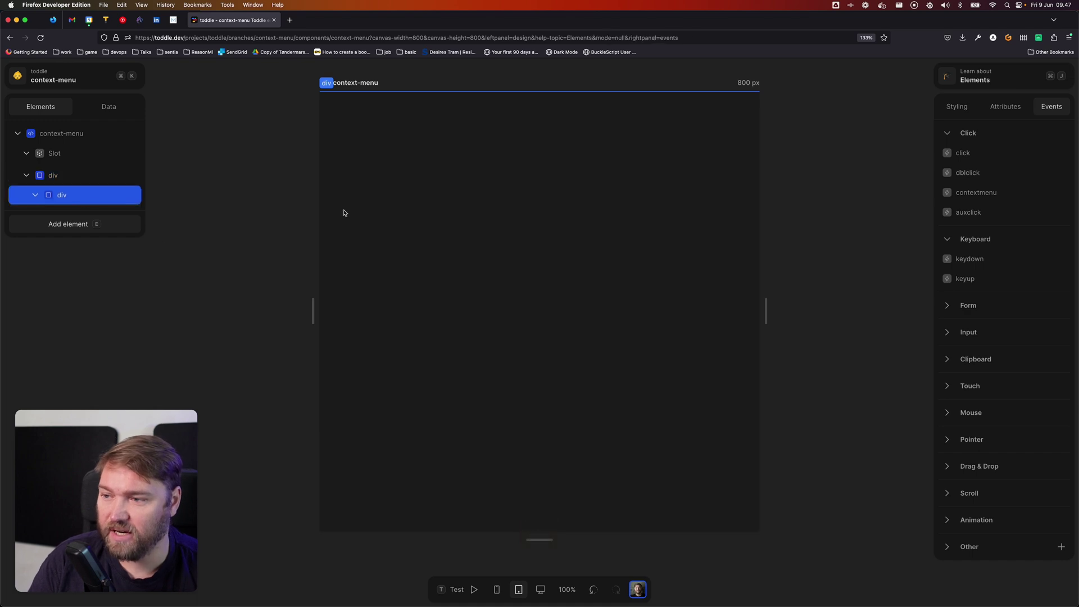
click(1009, 108)
click(999, 154)
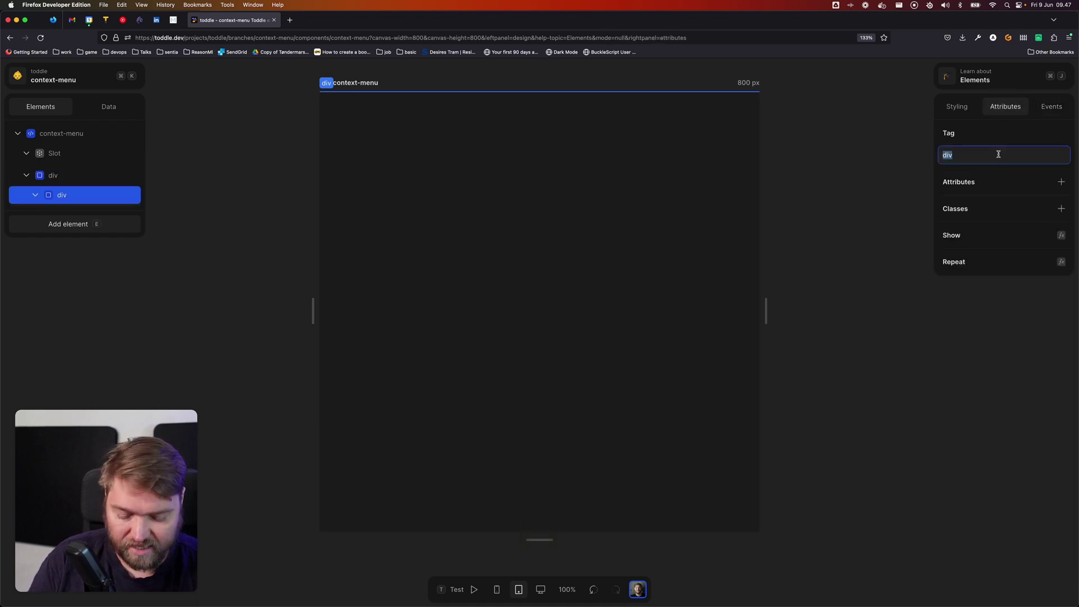
text(manu)
key(Return)
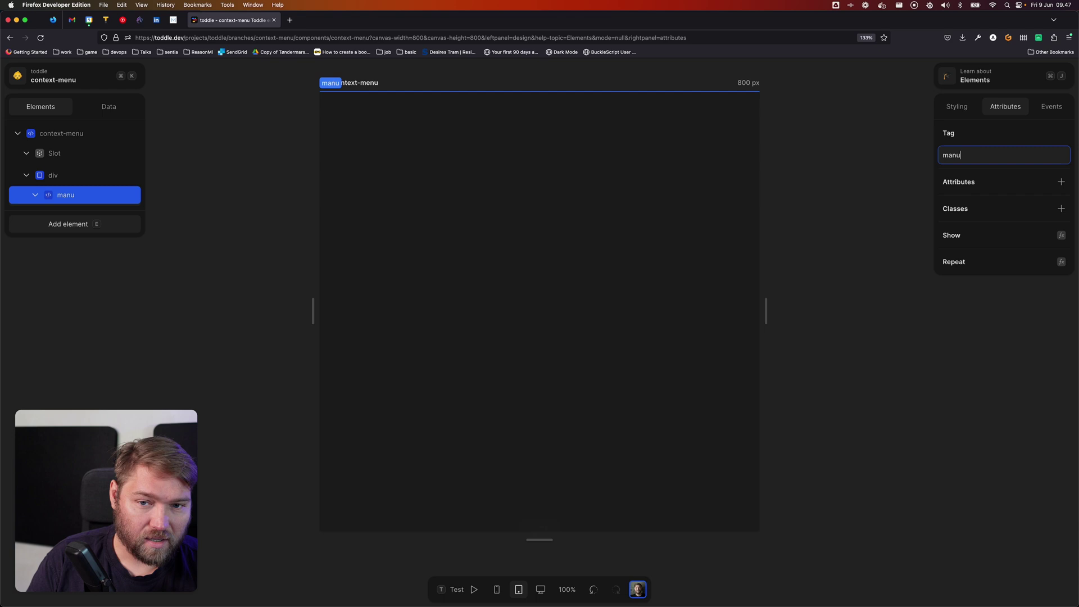
key(BackSpace)
key(BackSpace)
key(BackSpace)
text(enu)
key(Return)
click(607, 272)
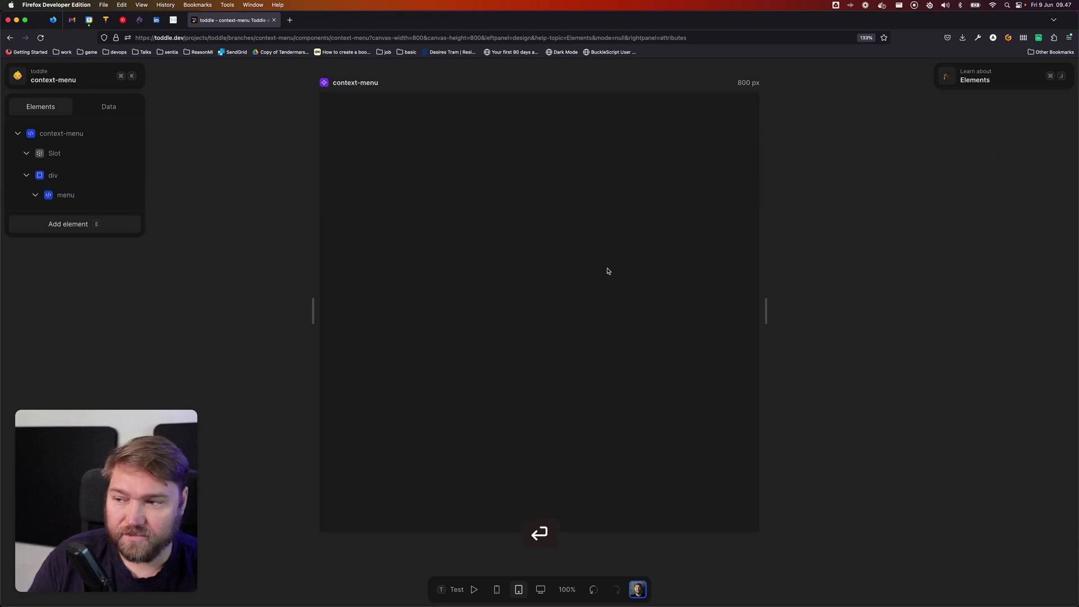
click(86, 194)
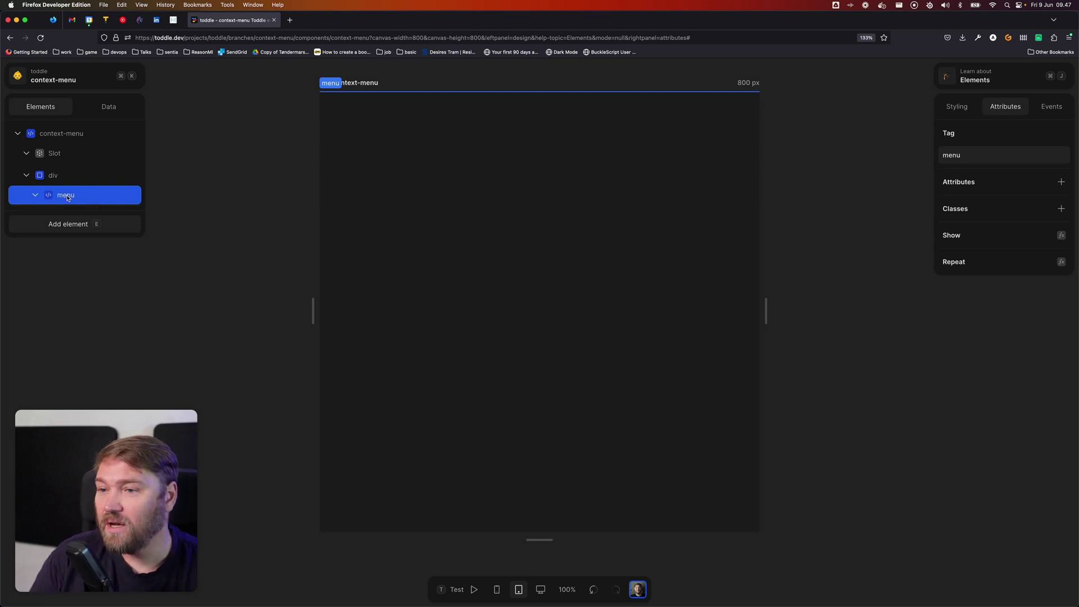
Add a Slot element inside the menu element.
click(90, 225)
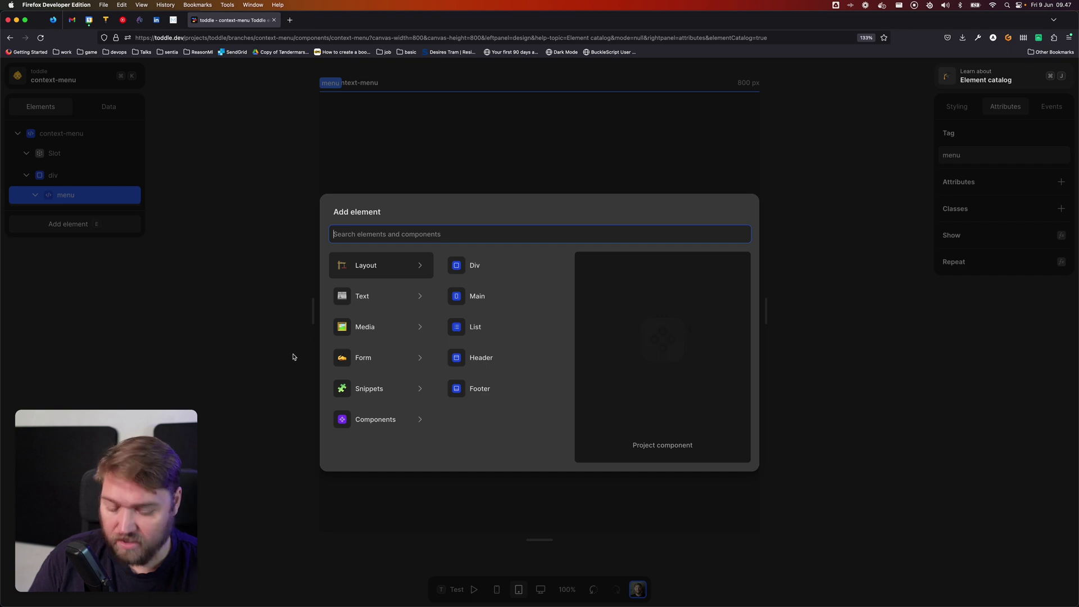
text(s)
key(alt+BackSpace)
text(slot)
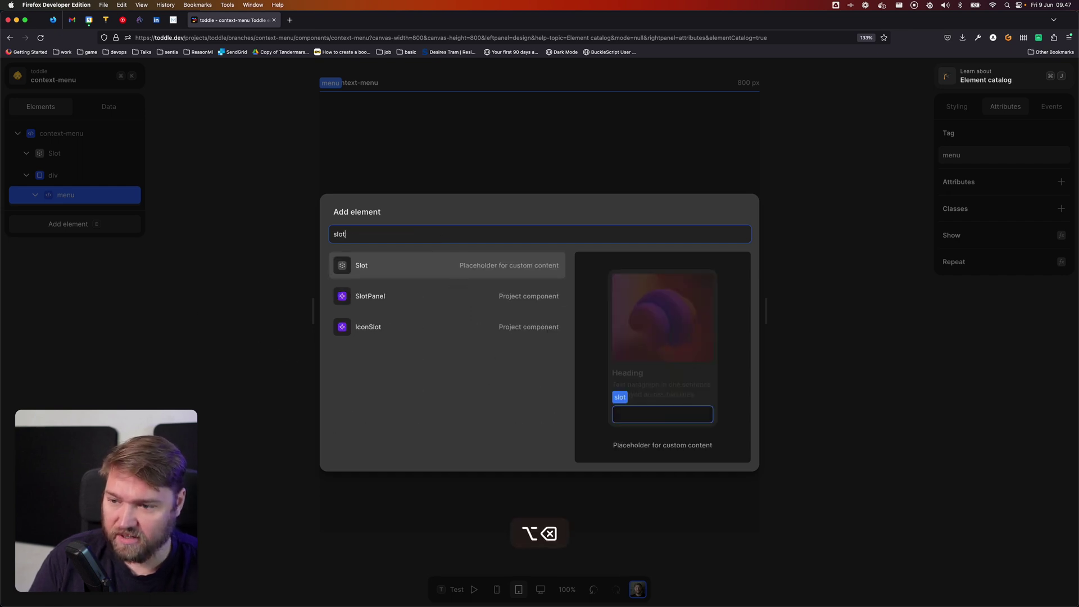
key(Return)
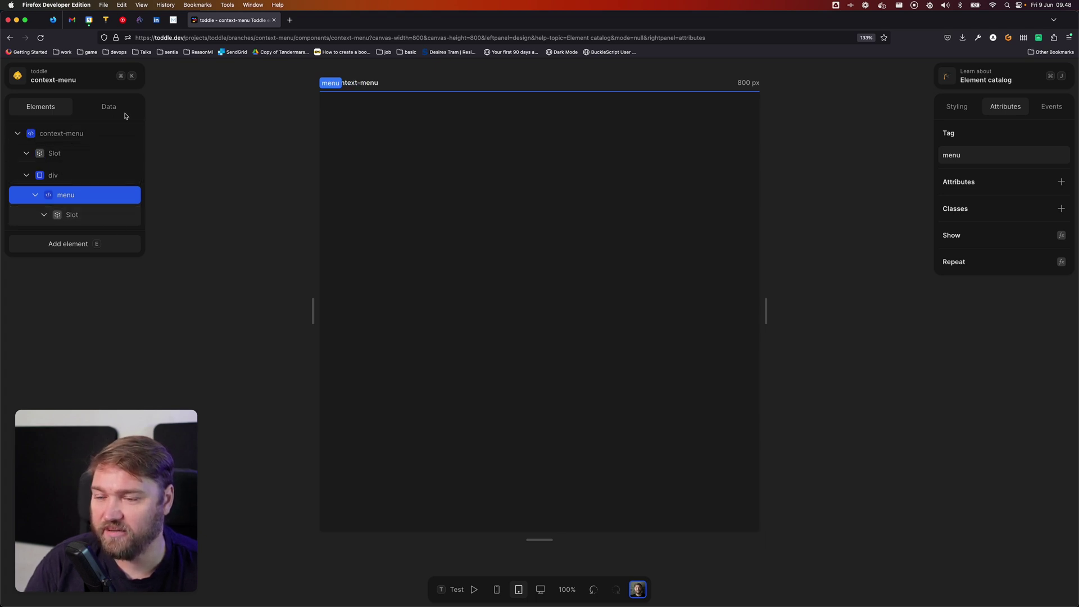
Set the new slot's name to 'menu', fixing the 'manu' typo.
click(87, 229)
click(1001, 137)
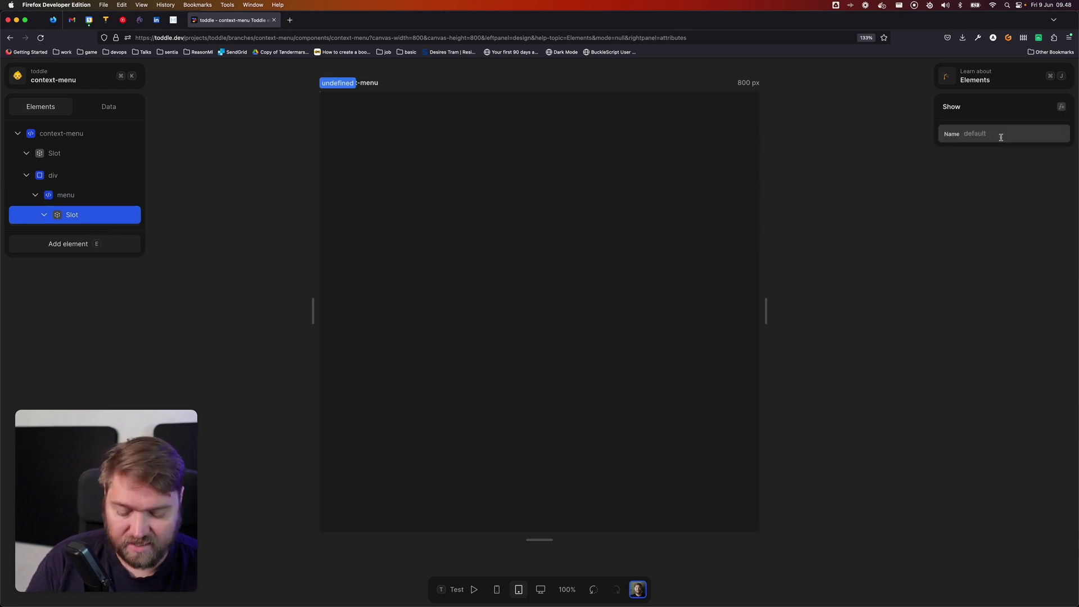
text(manu)
key(Tab)
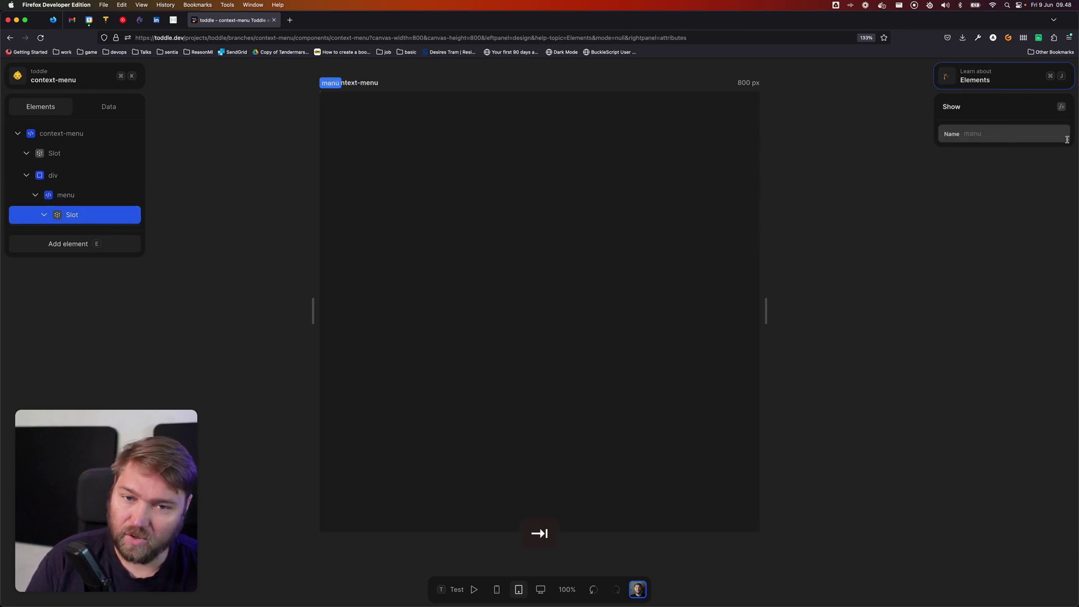
click(1012, 128)
key(super+a)
text(menu)
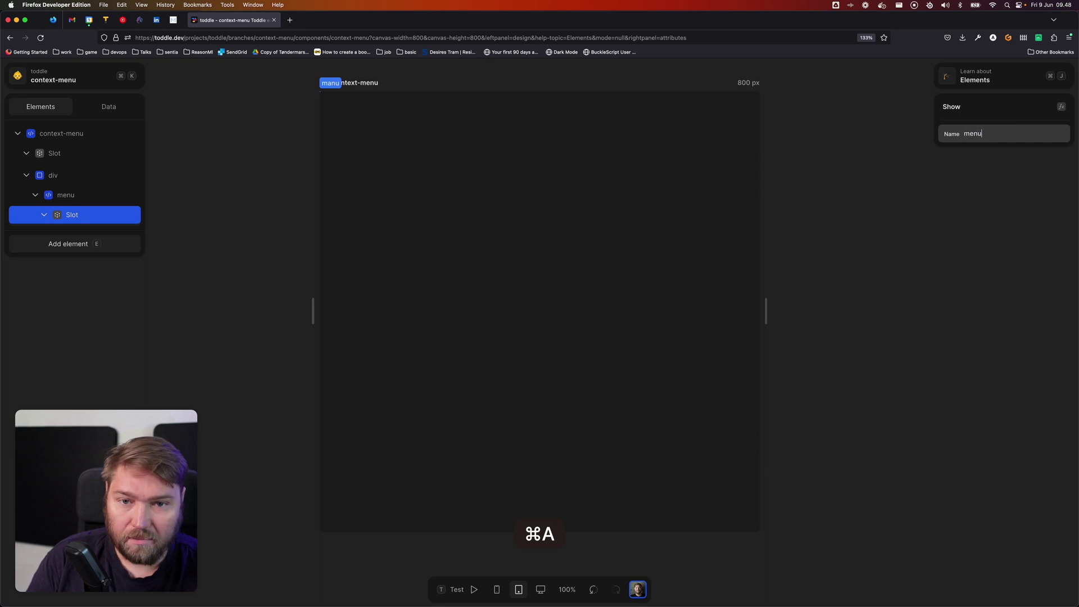
click(176, 277)
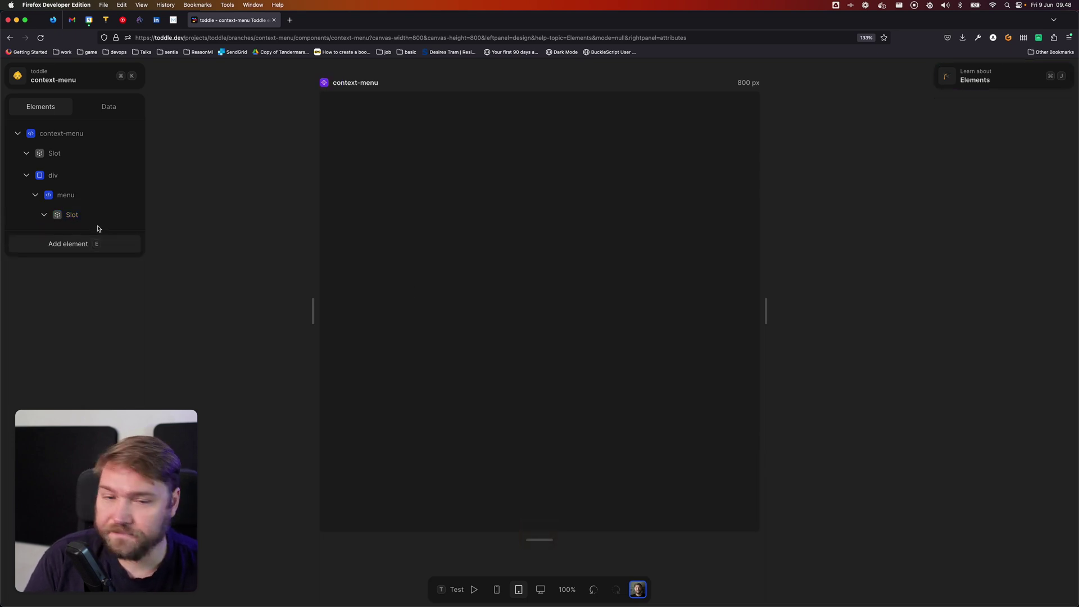
click(70, 214)
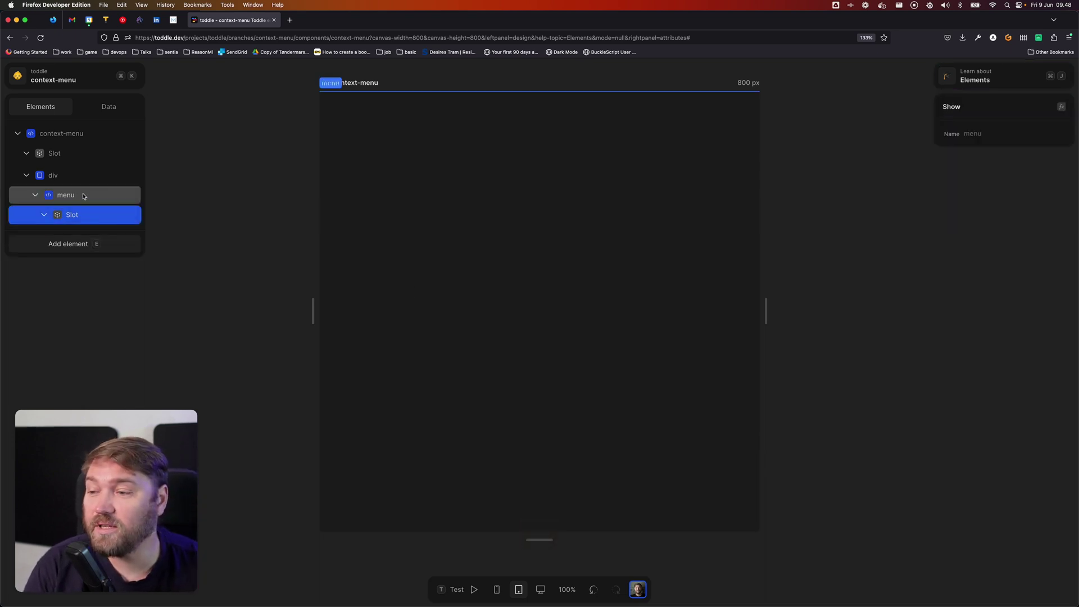
click(68, 193)
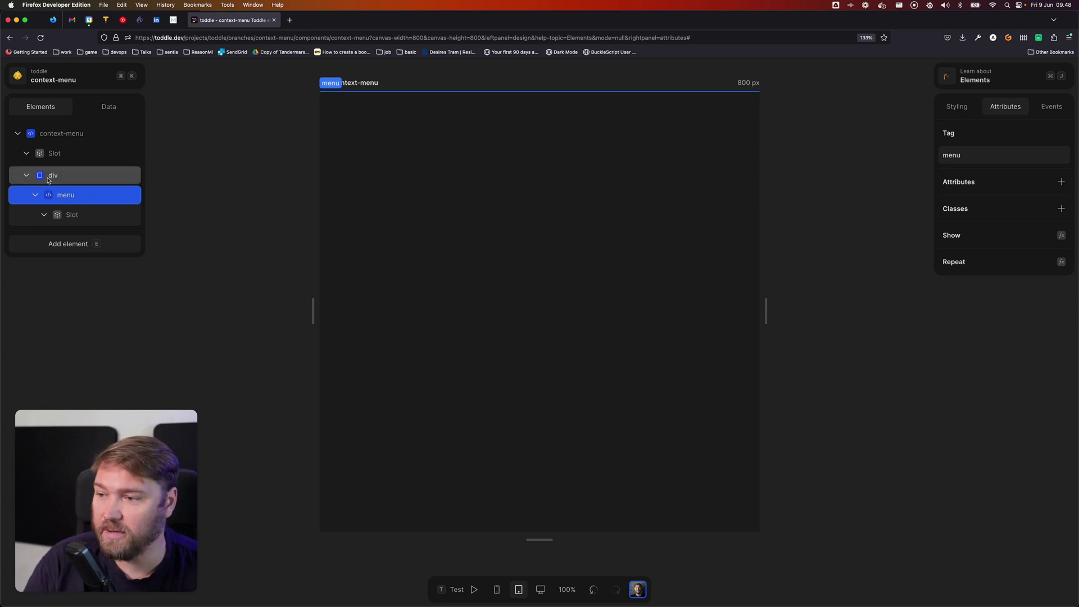
Make the outer div fixed-positioned with left and top distances of 0px.
click(11, 174)
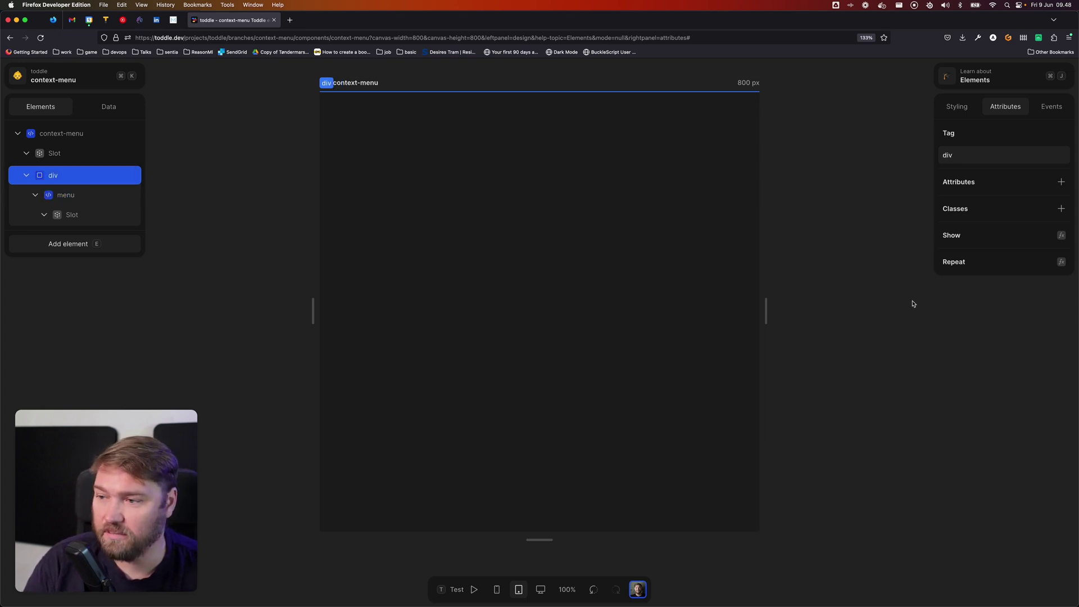
click(957, 106)
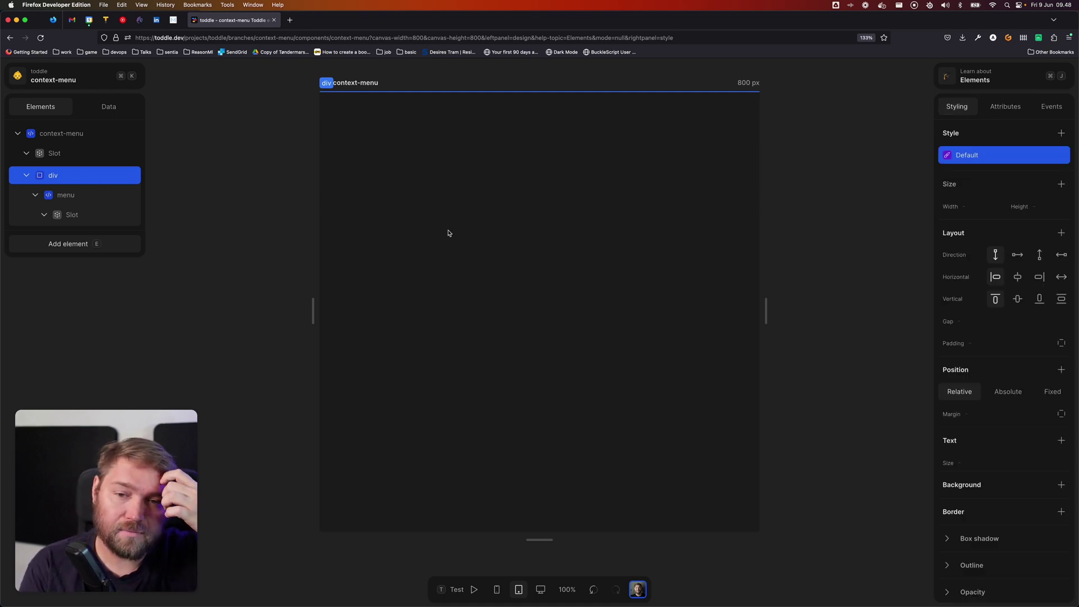
click(1059, 390)
click(1061, 369)
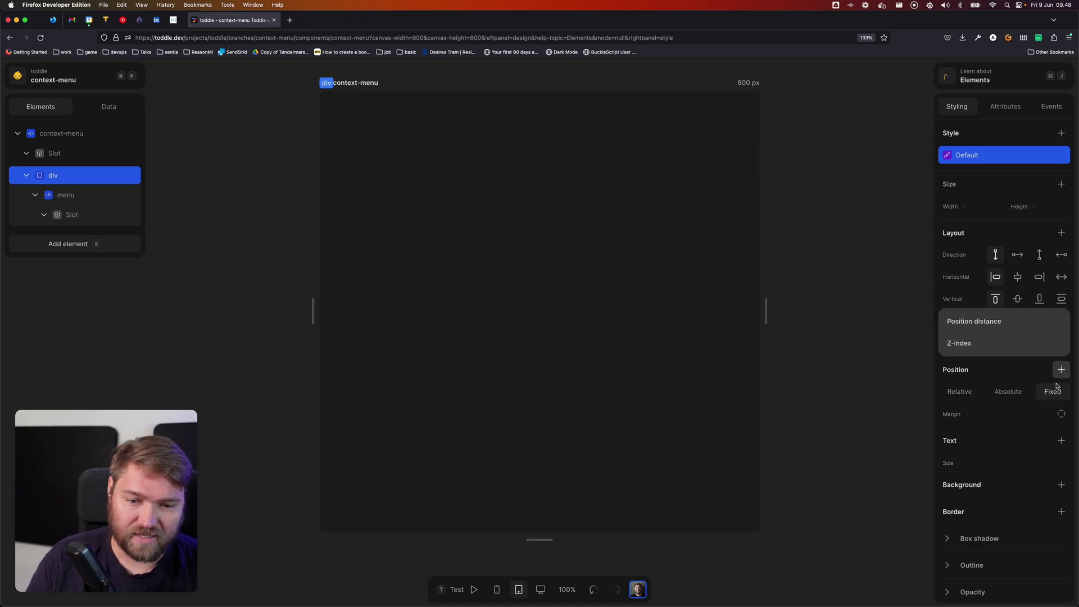
click(995, 329)
text(0)
key(Tab)
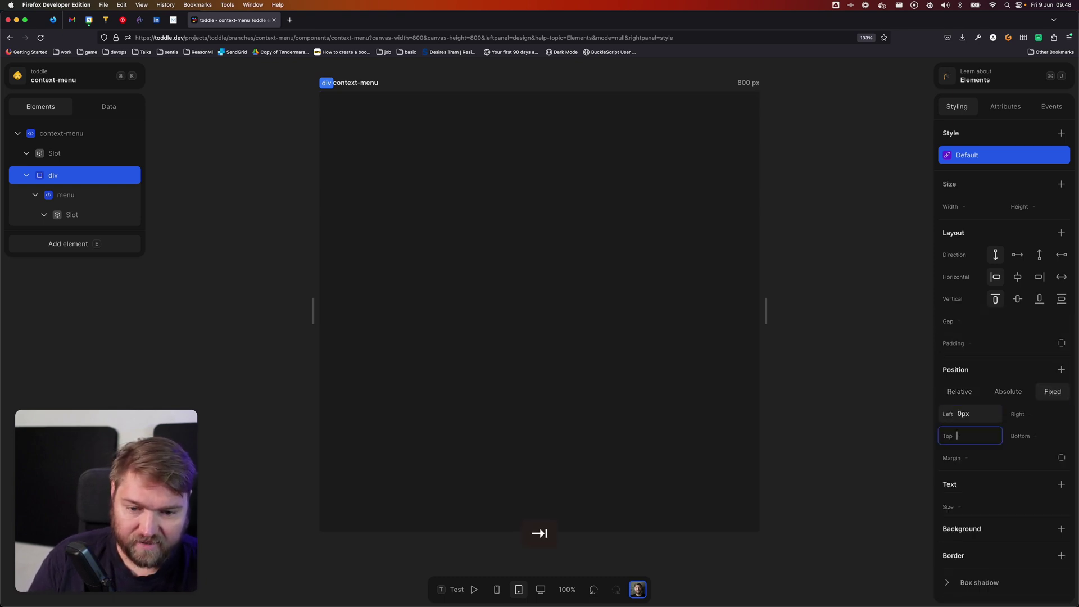
text(0)
key(Tab)
Set the div's width and height to 100% and its z-index to 50.
click(976, 205)
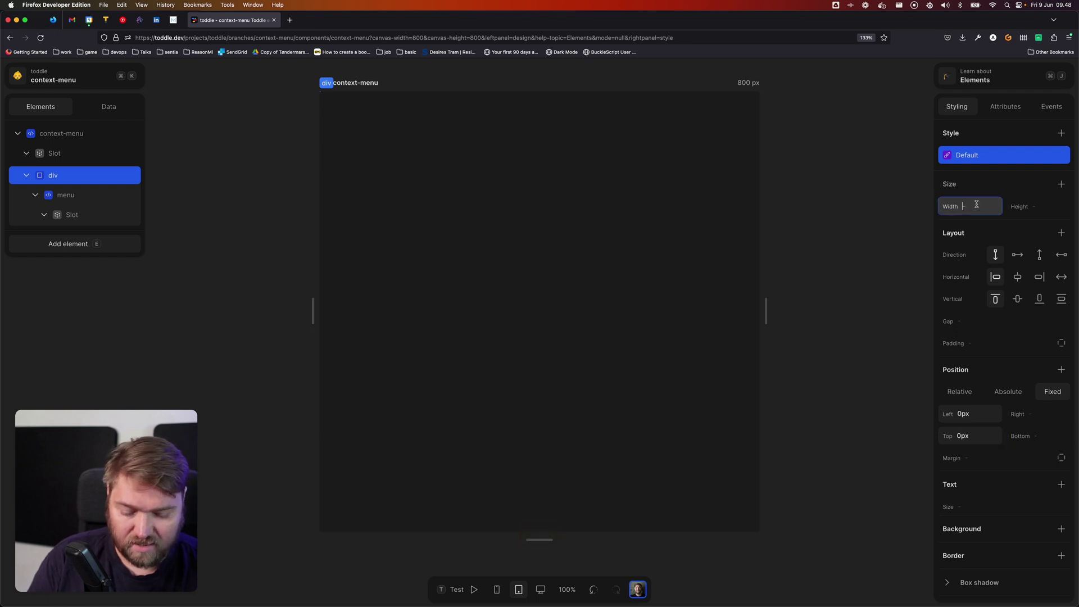
text(100%)
key(Tab)
text(1)
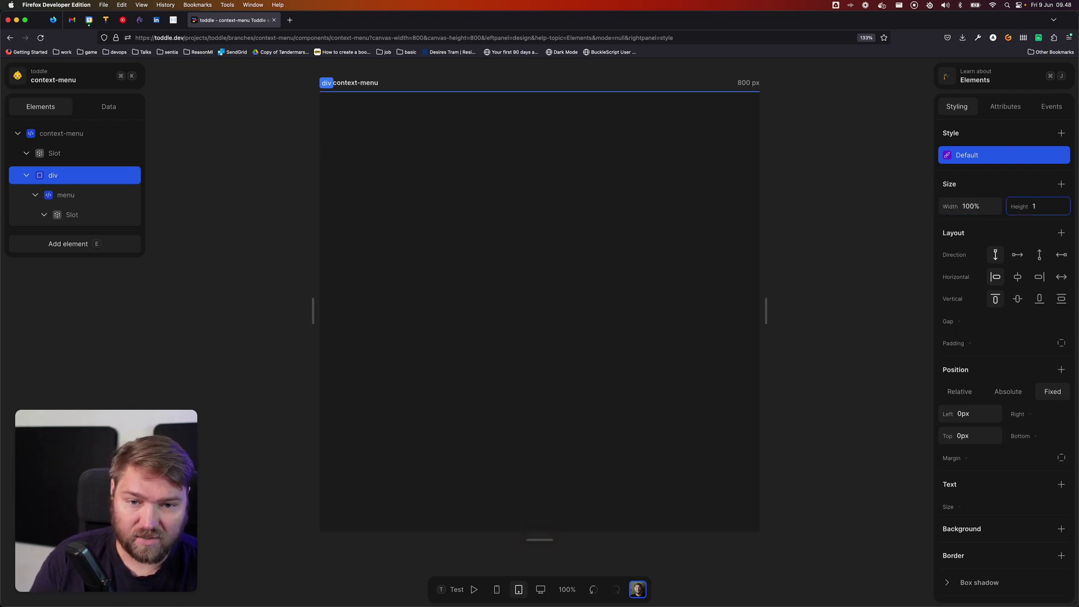
text(00%)
key(Tab)
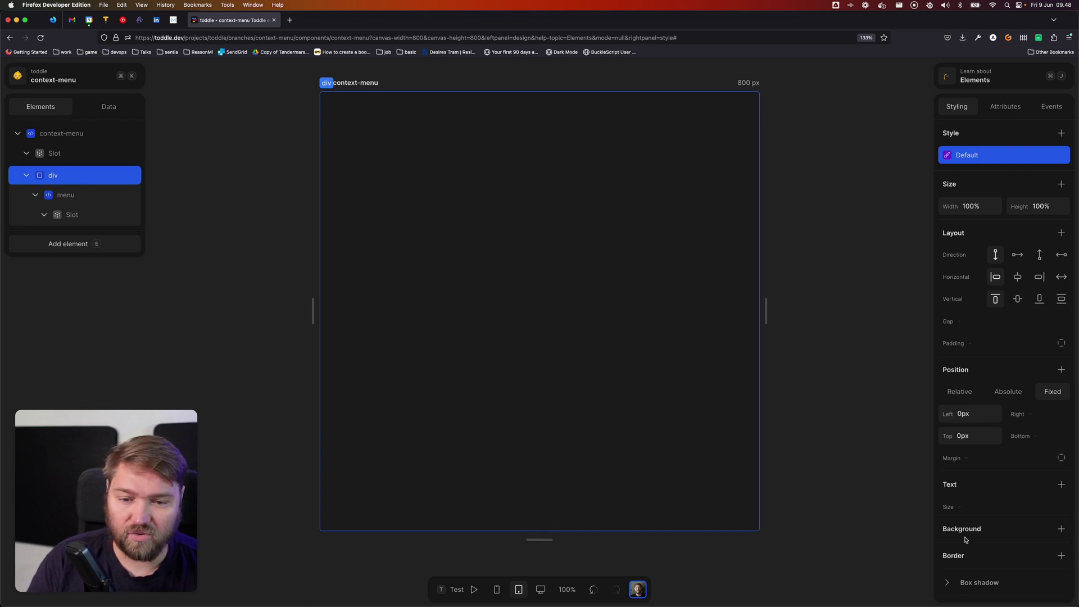
click(1060, 369)
click(962, 344)
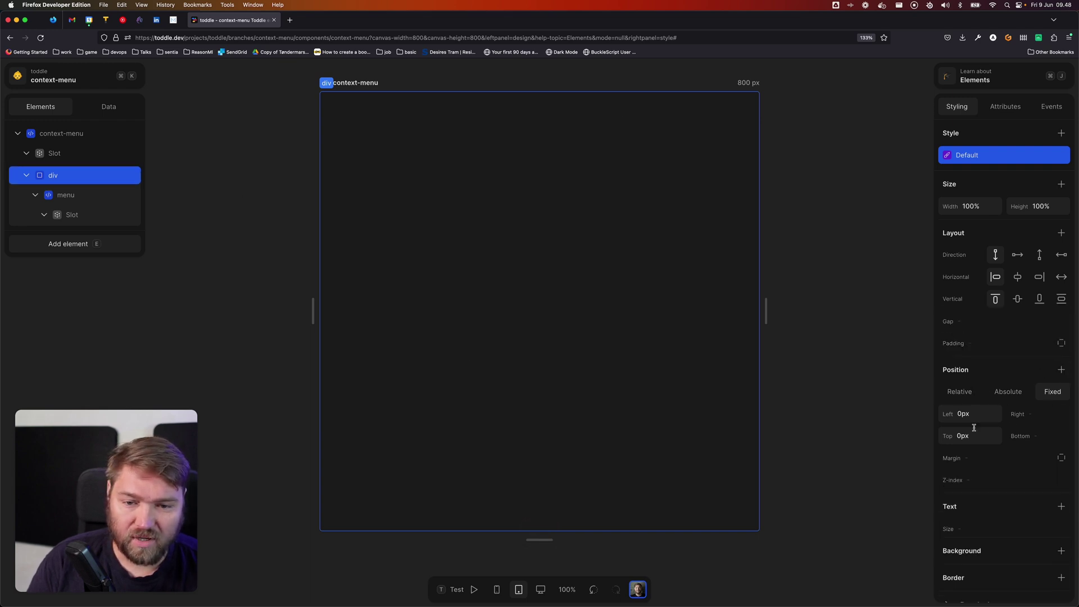
text(50)
key(Return)
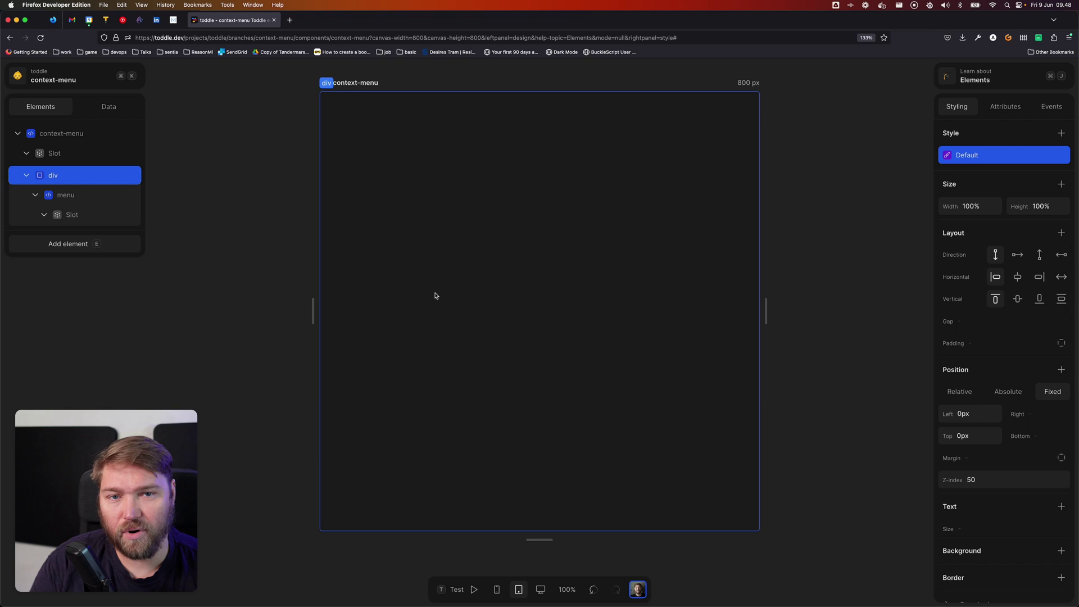
Give the menu element a grey-700 background colour.
click(81, 200)
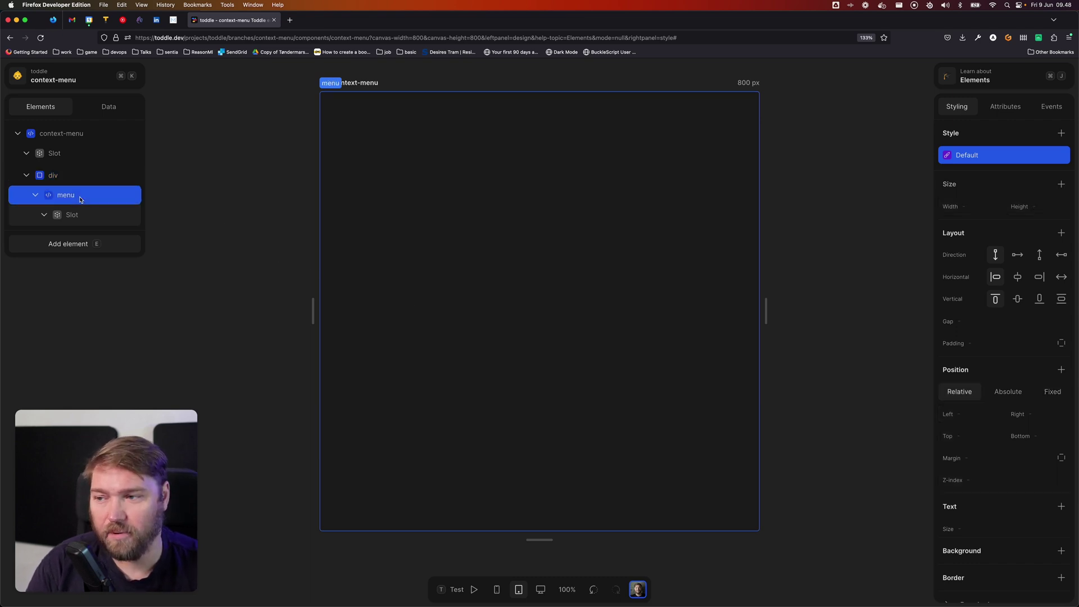
key(Escape)
click(83, 196)
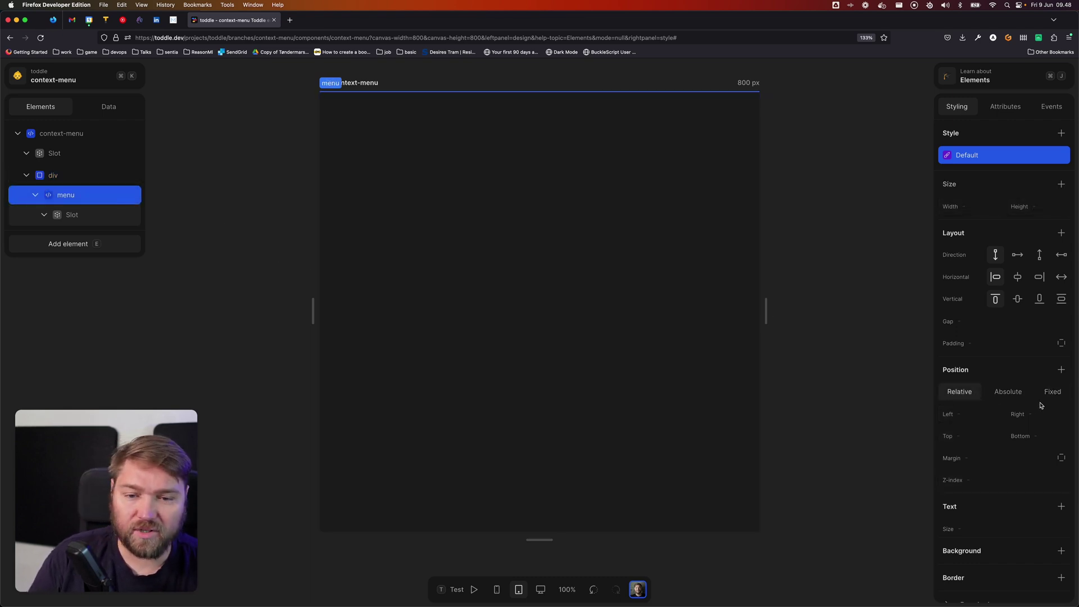
scroll(1040, 405, down, 5)
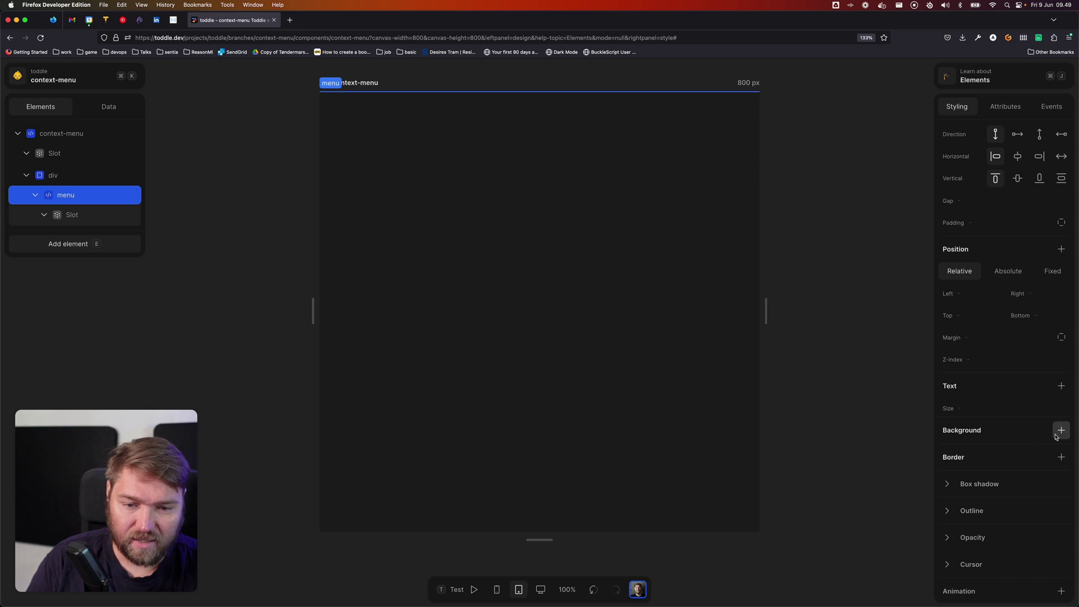
click(1056, 436)
click(988, 388)
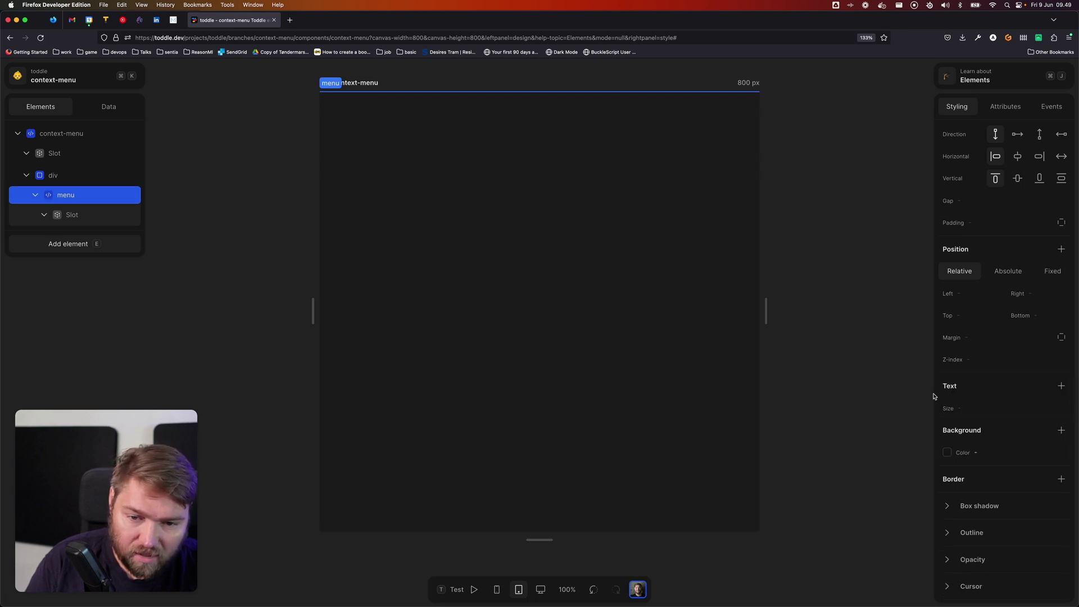
click(992, 452)
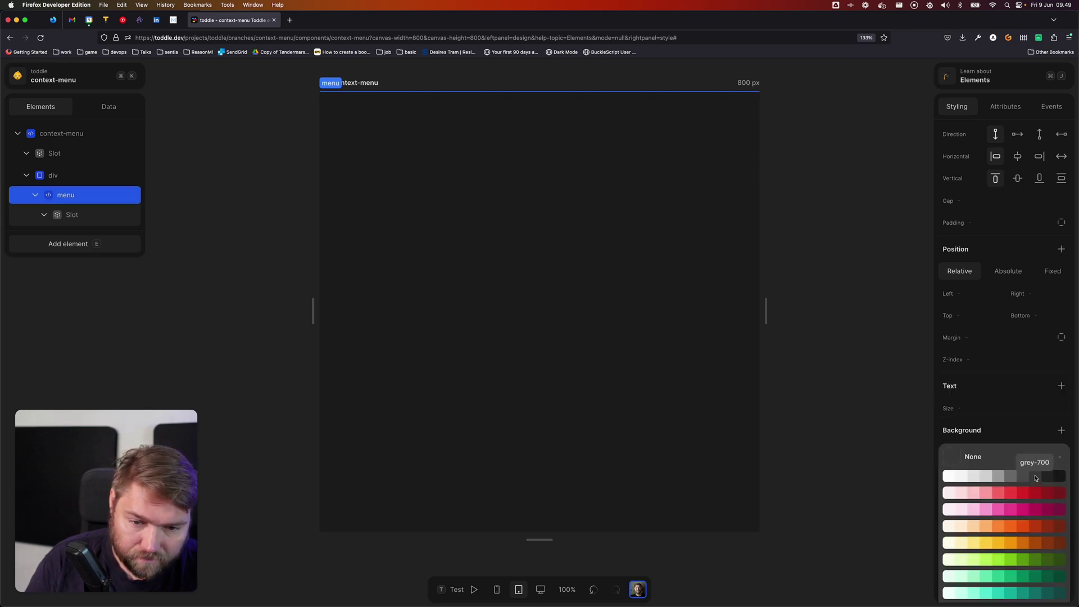
click(1036, 477)
Add an 8px corner radius to the menu element.
scroll(1048, 483, down, 2)
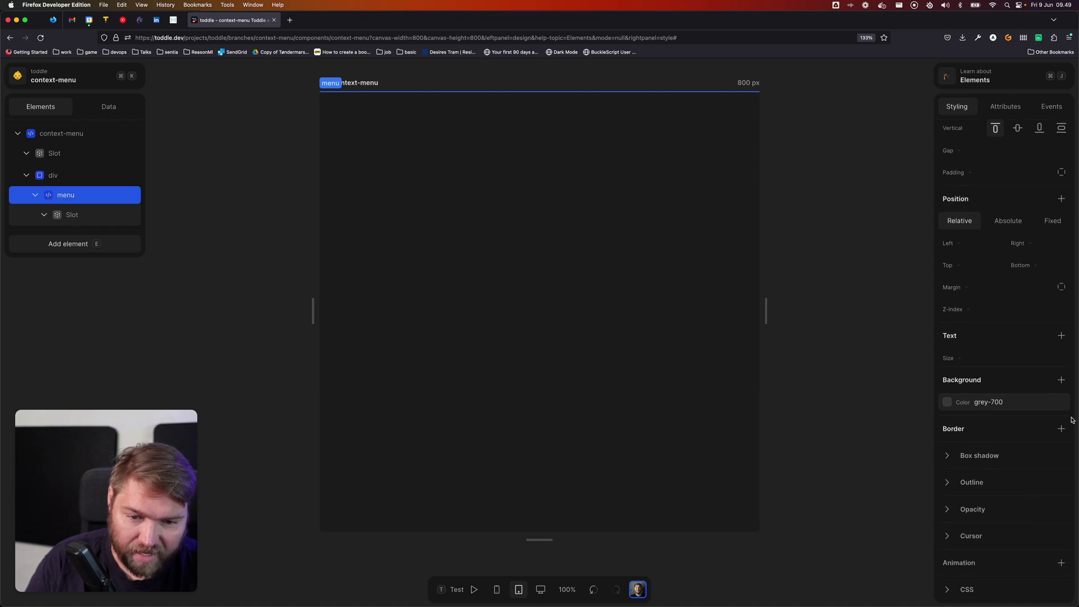
click(1060, 429)
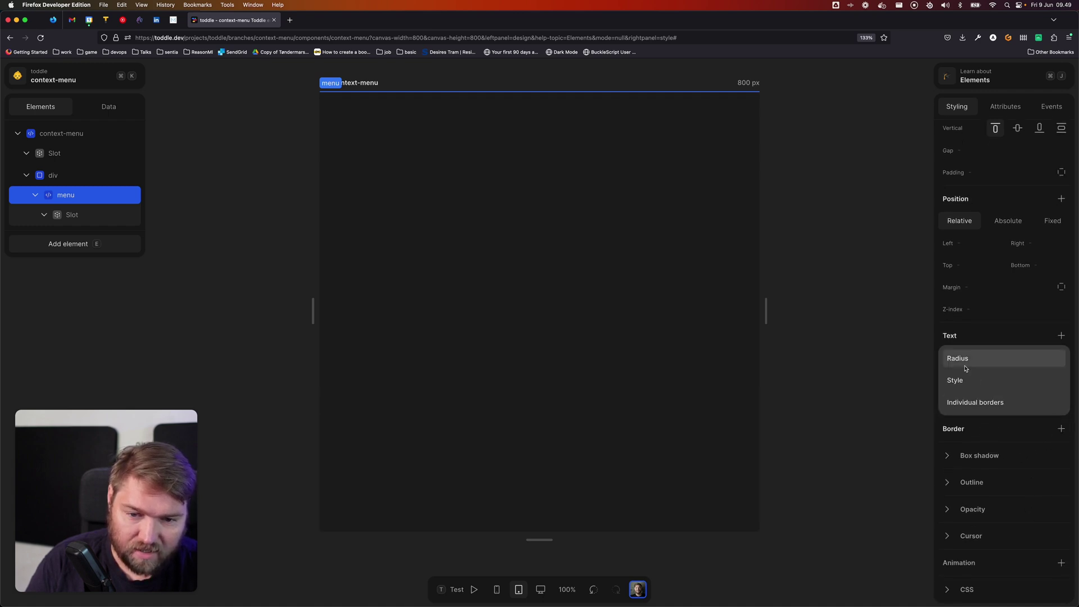
click(1061, 428)
click(1005, 457)
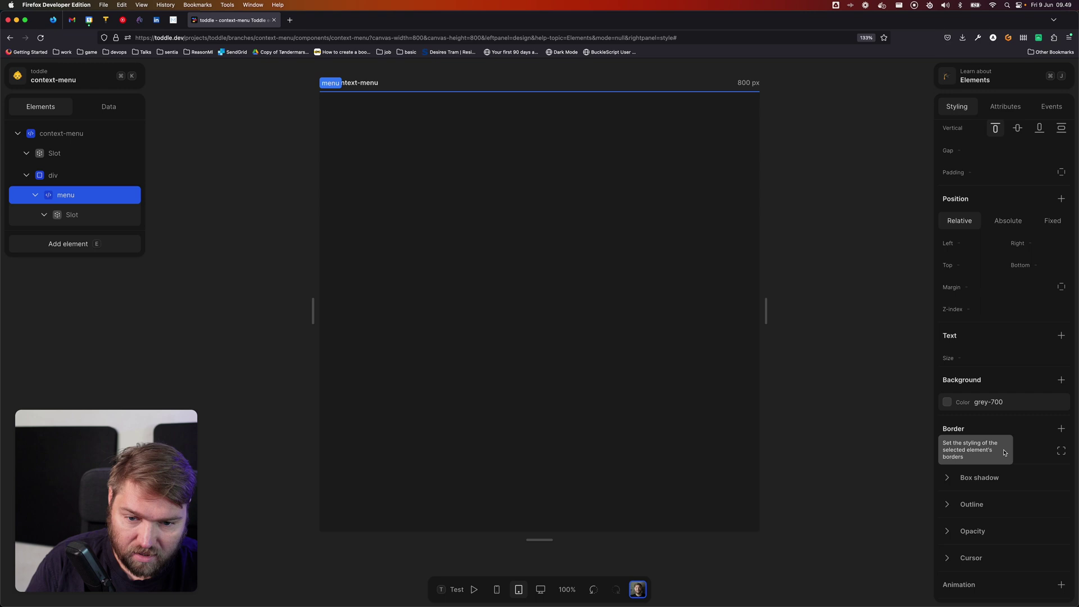
click(674, 332)
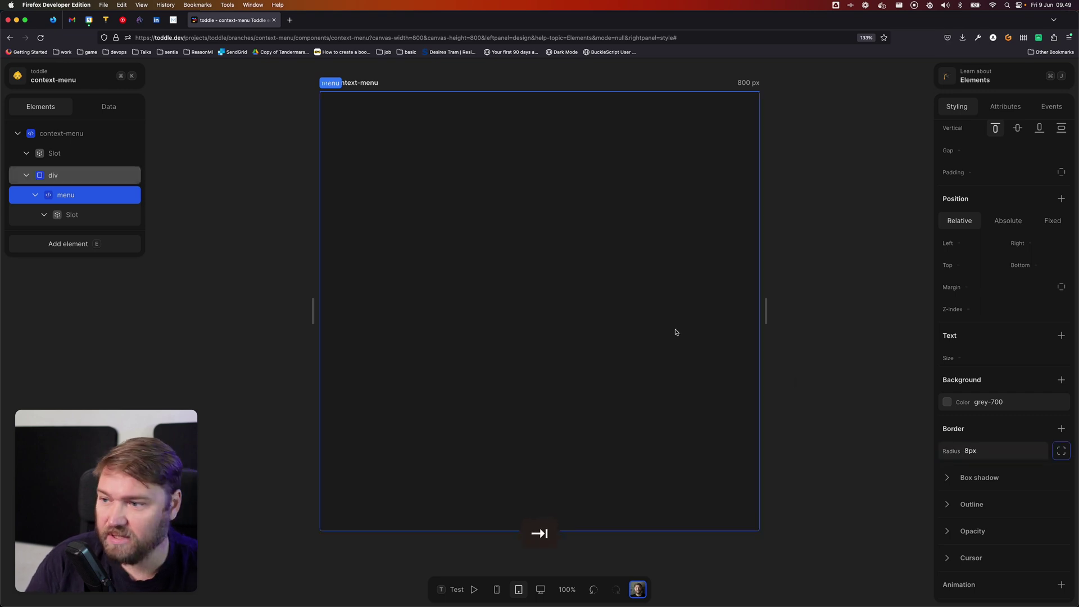
click(88, 195)
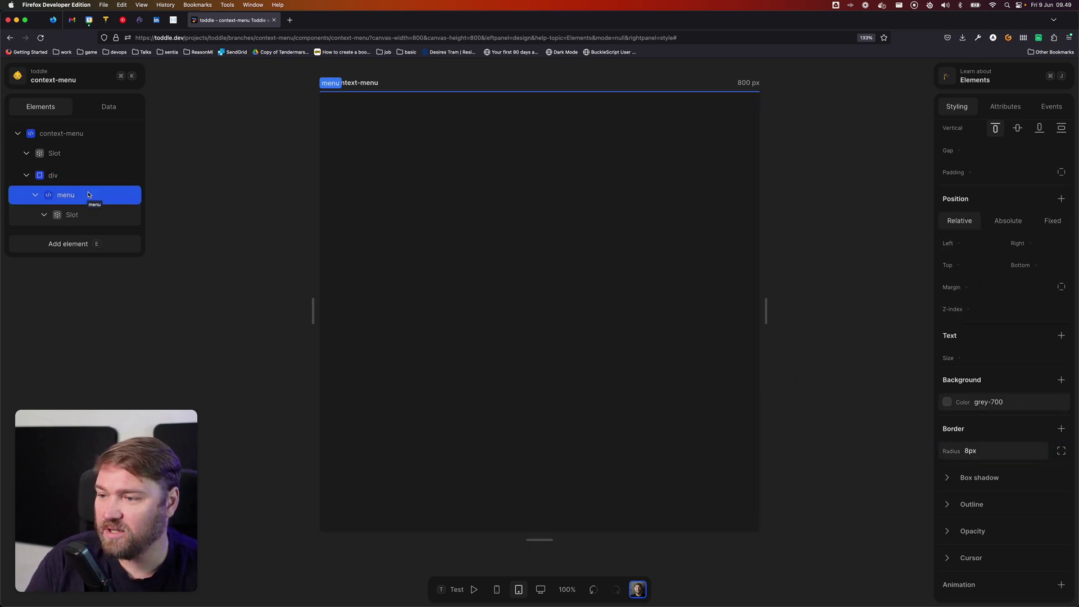
click(90, 216)
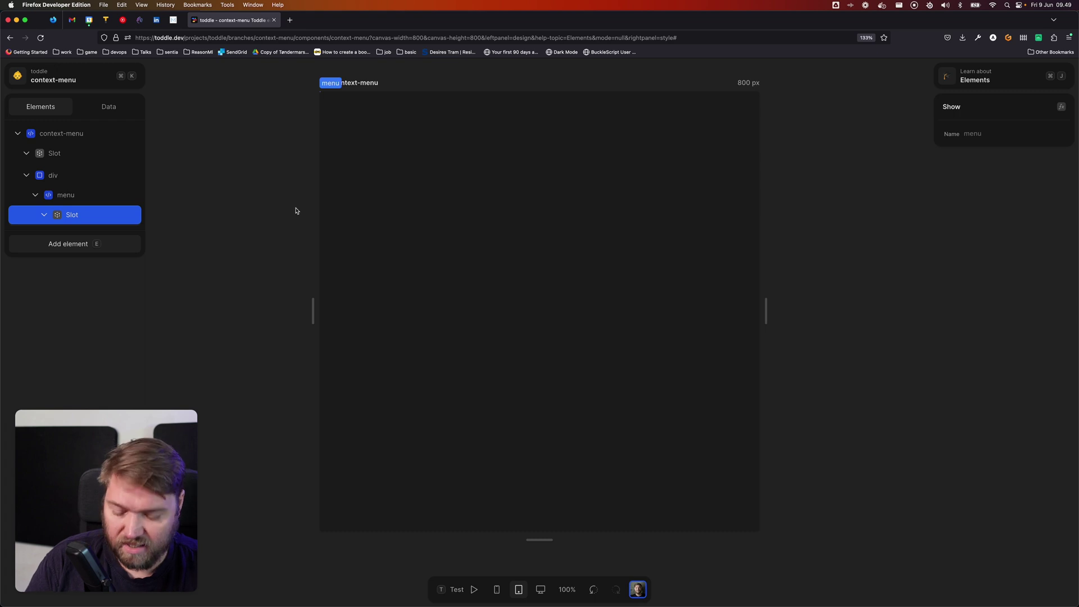
Insert a List into the menu slot, move its items directly under the slot, and delete the ul.
click(98, 244)
text(list)
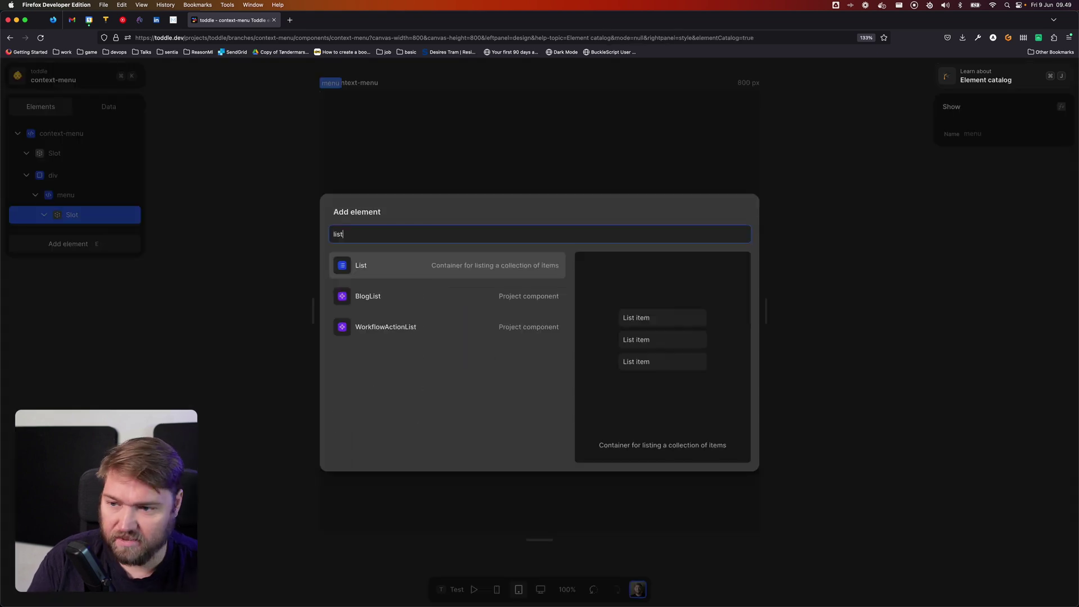
key(Return)
drag(85, 254, 59, 267)
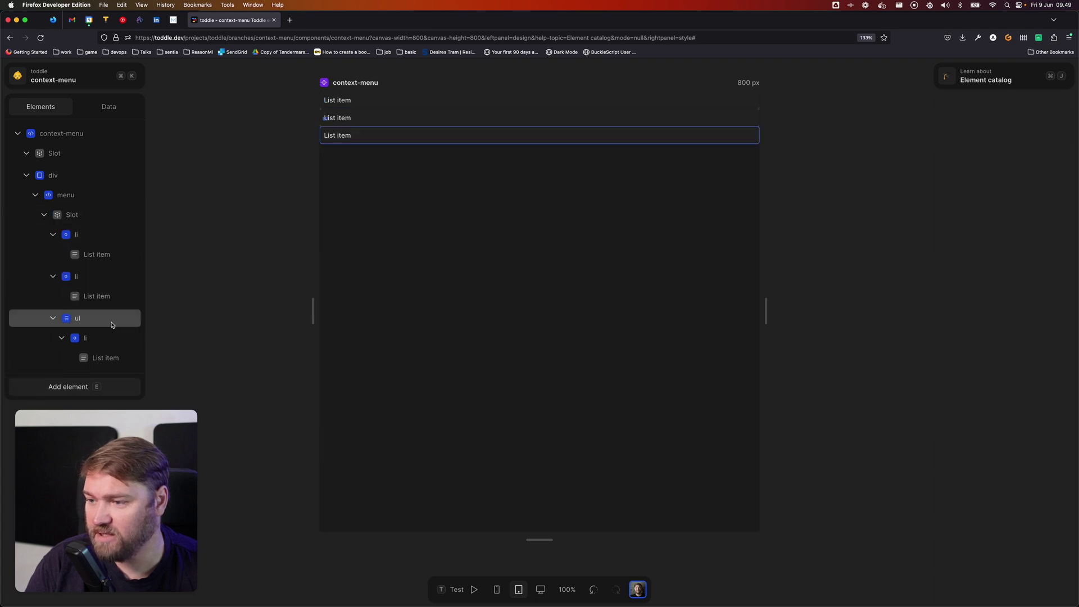
click(111, 325)
key(BackSpace)
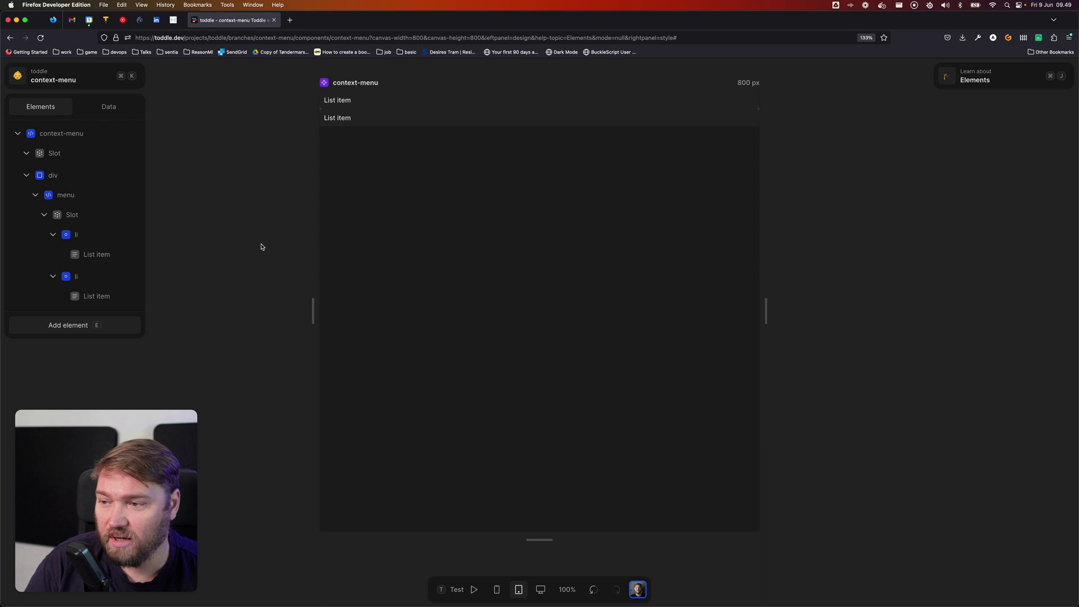
Remove the background colour from the second list item.
click(84, 234)
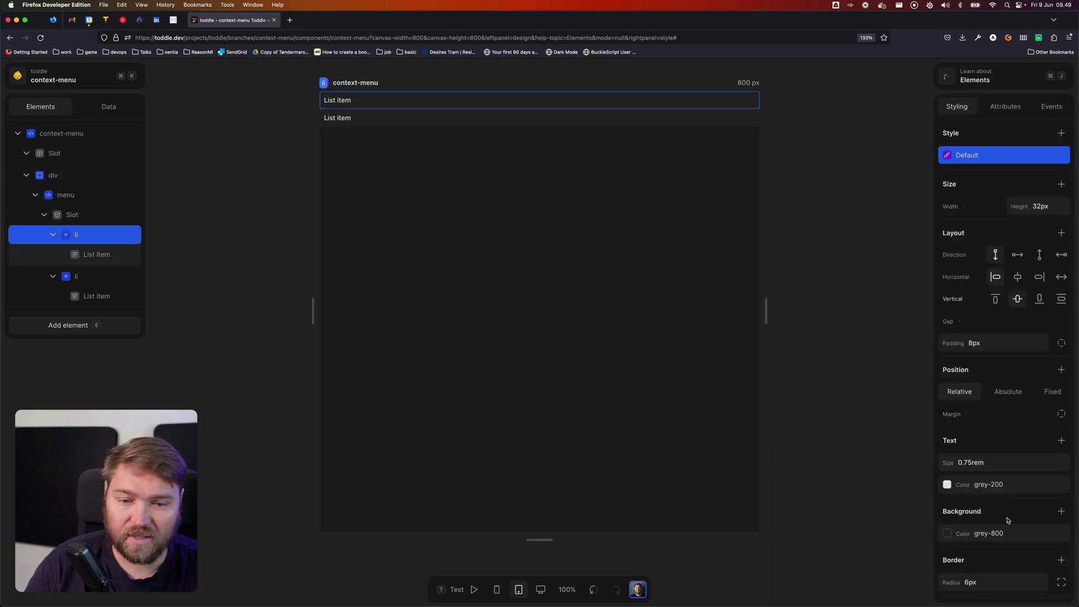
scroll(1008, 521, down, 2)
click(958, 467)
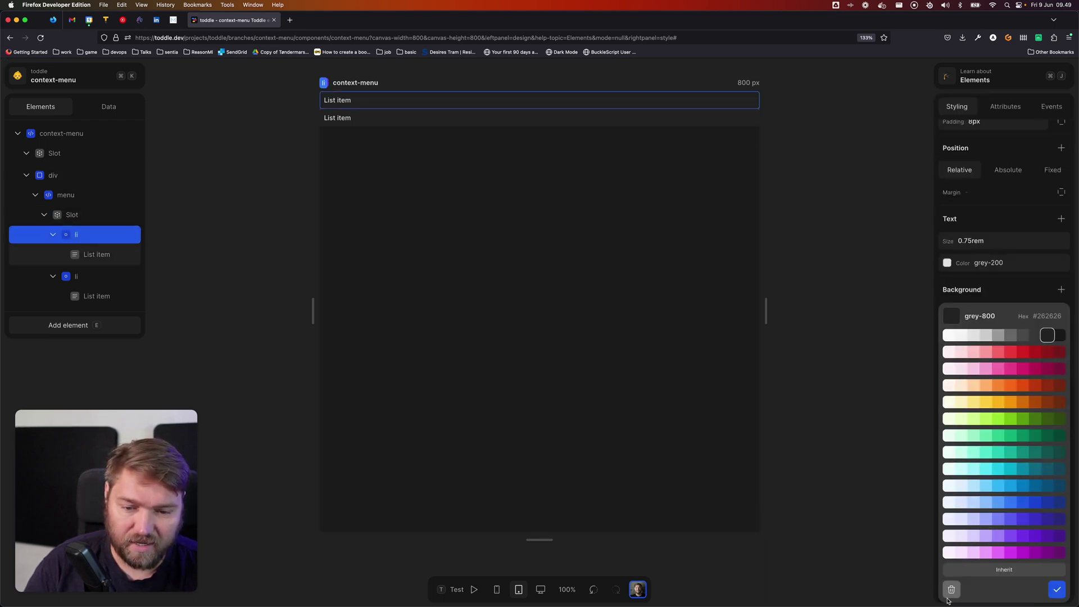
key(Escape)
click(380, 328)
click(76, 276)
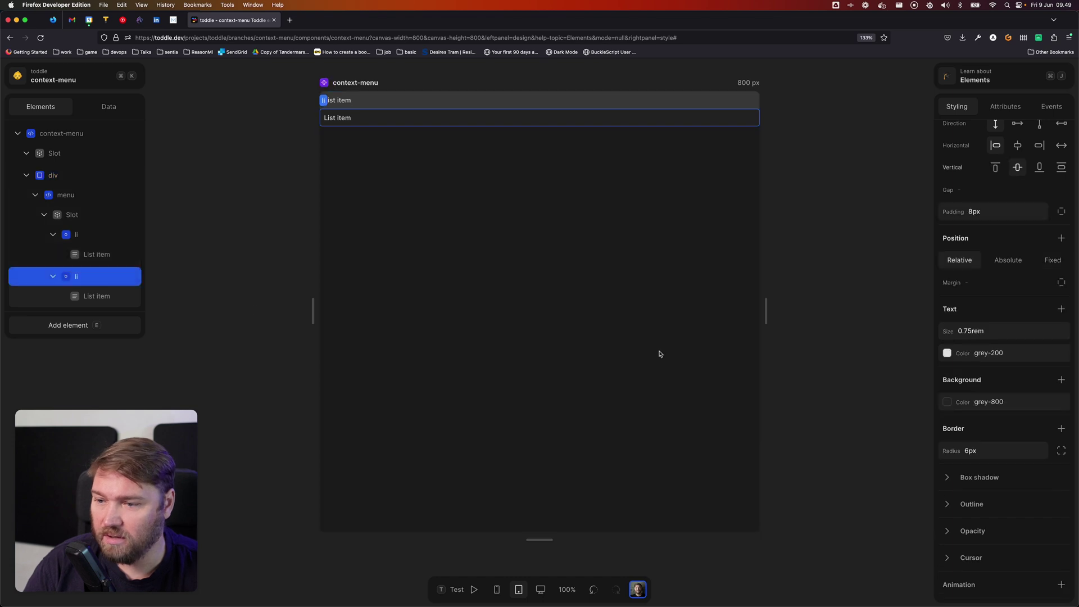
click(982, 403)
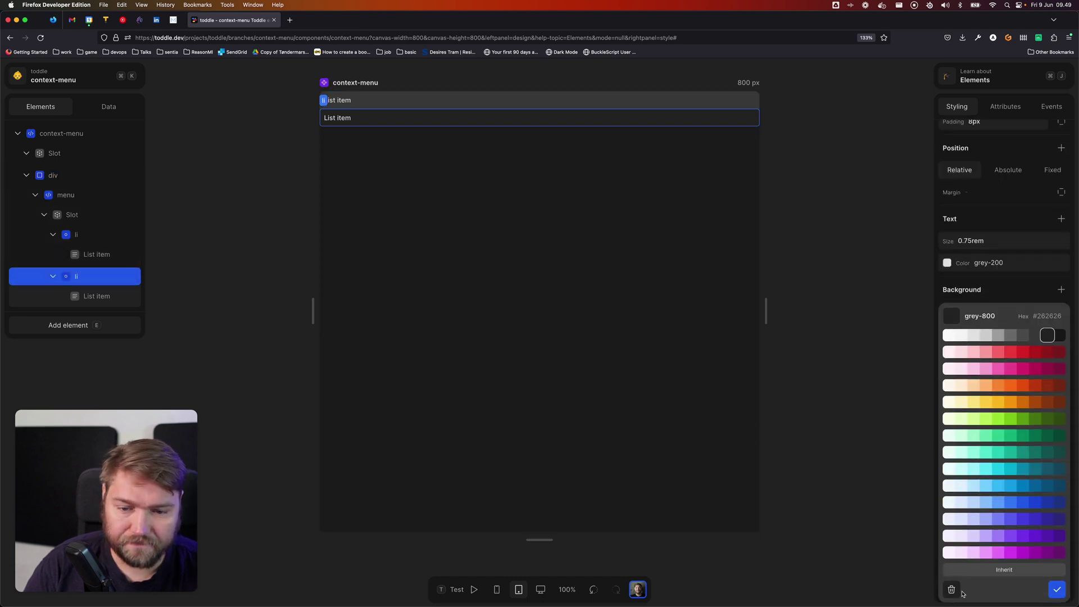
click(954, 588)
click(475, 318)
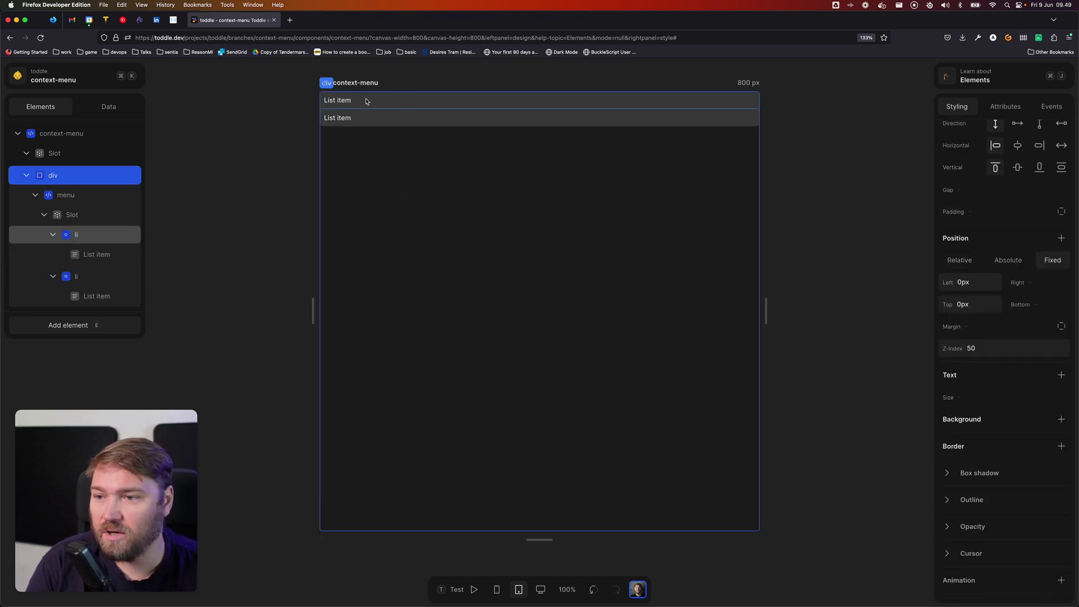
Set the menu element's width to 200px and check it against the wrapper div.
scroll(428, 226, up, 2)
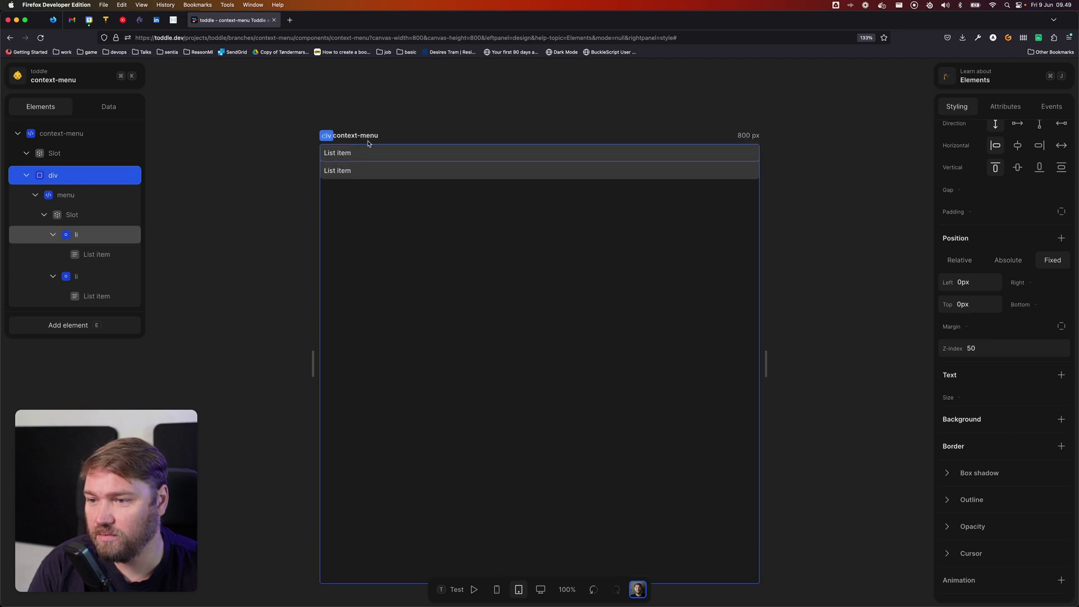
click(91, 194)
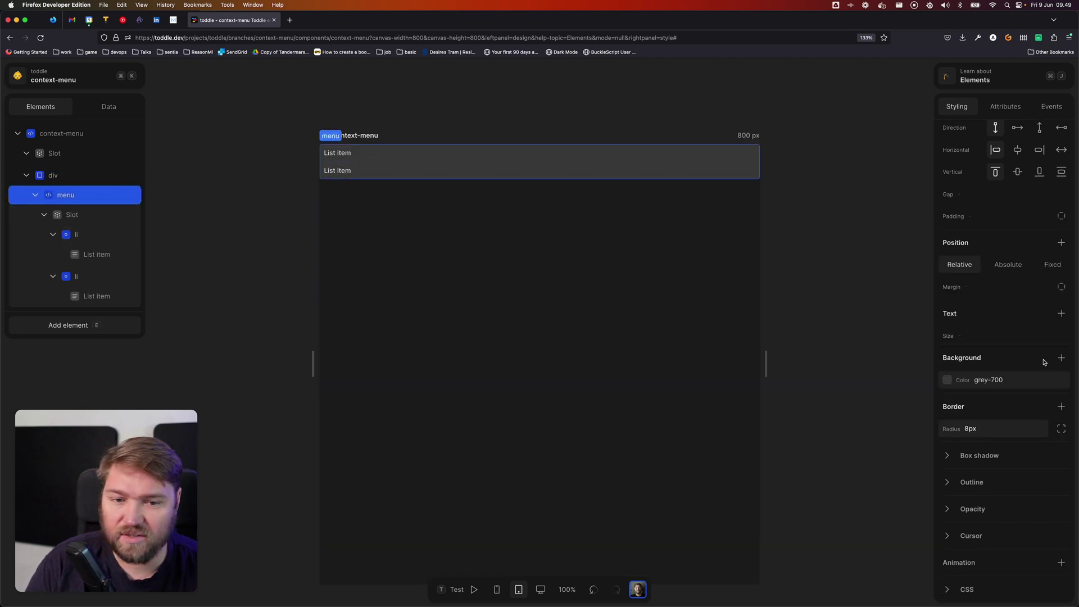
scroll(996, 230, up, 3)
click(972, 206)
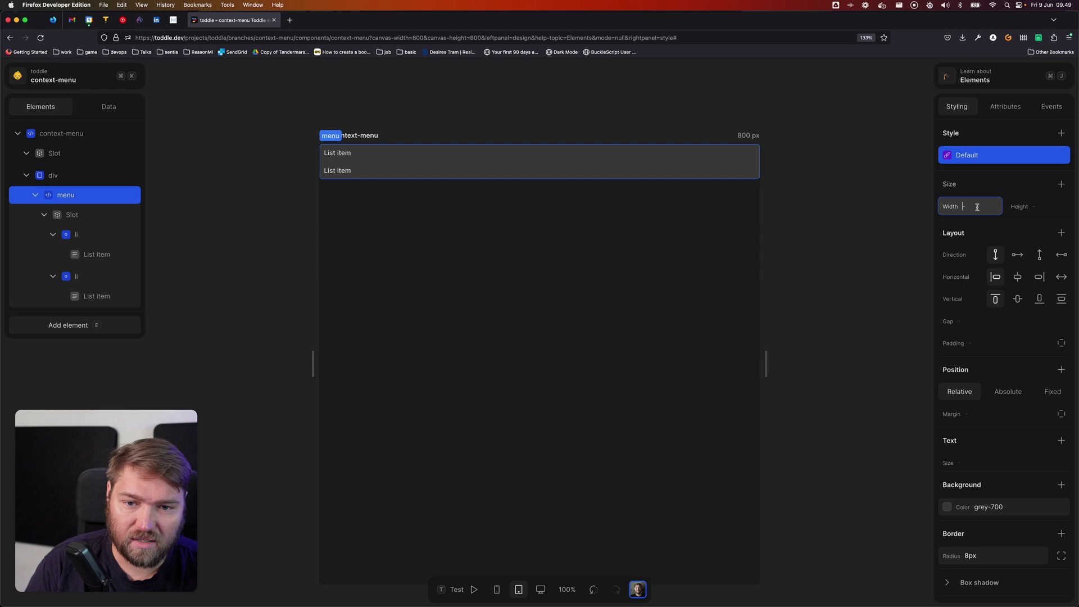
text(200px)
key(Tab)
click(555, 321)
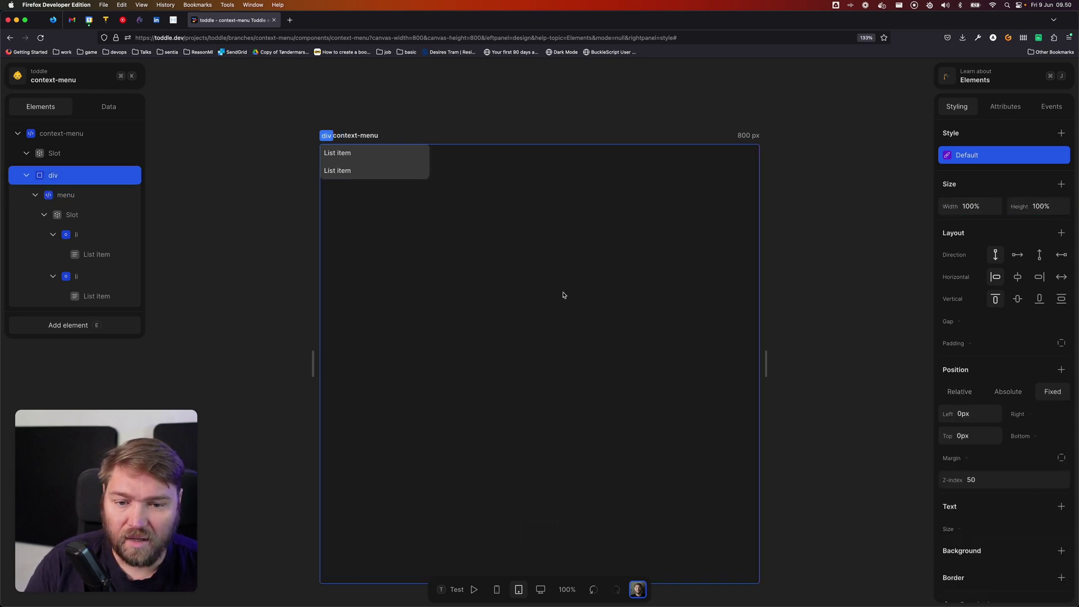
click(87, 197)
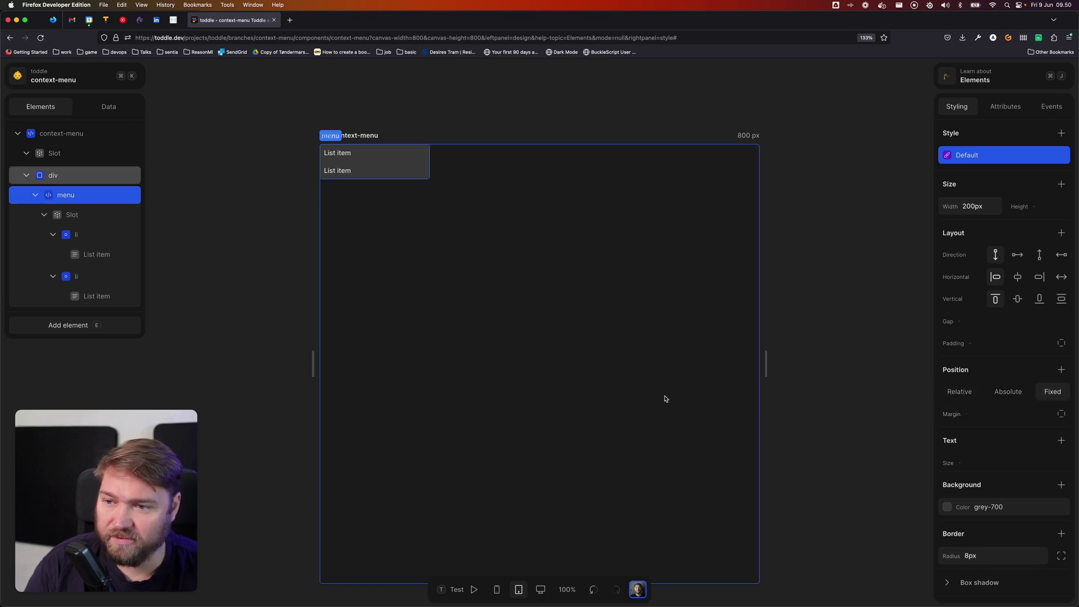
click(654, 378)
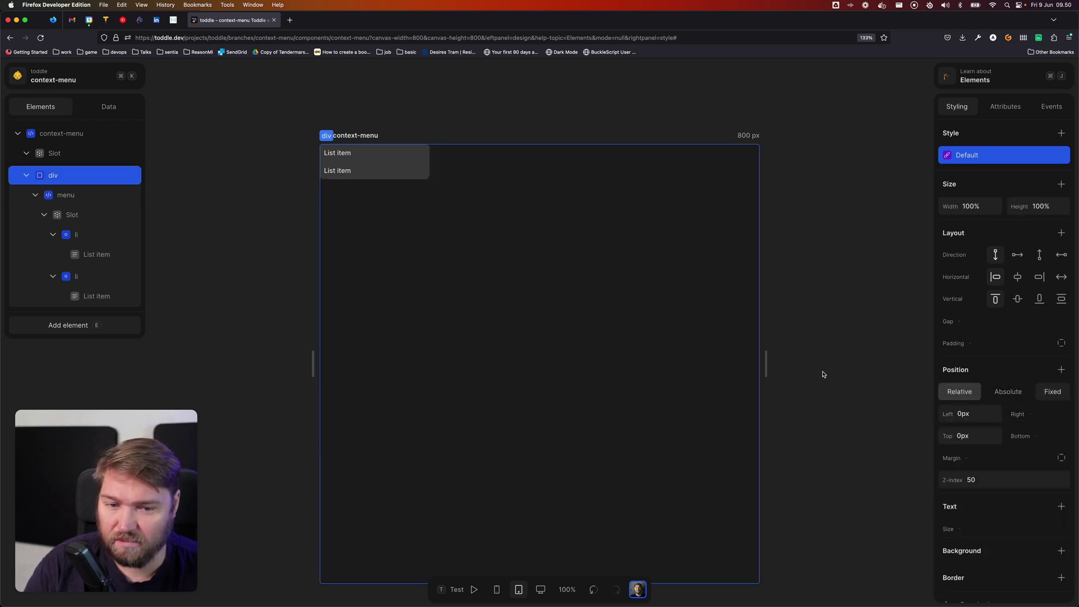
click(113, 195)
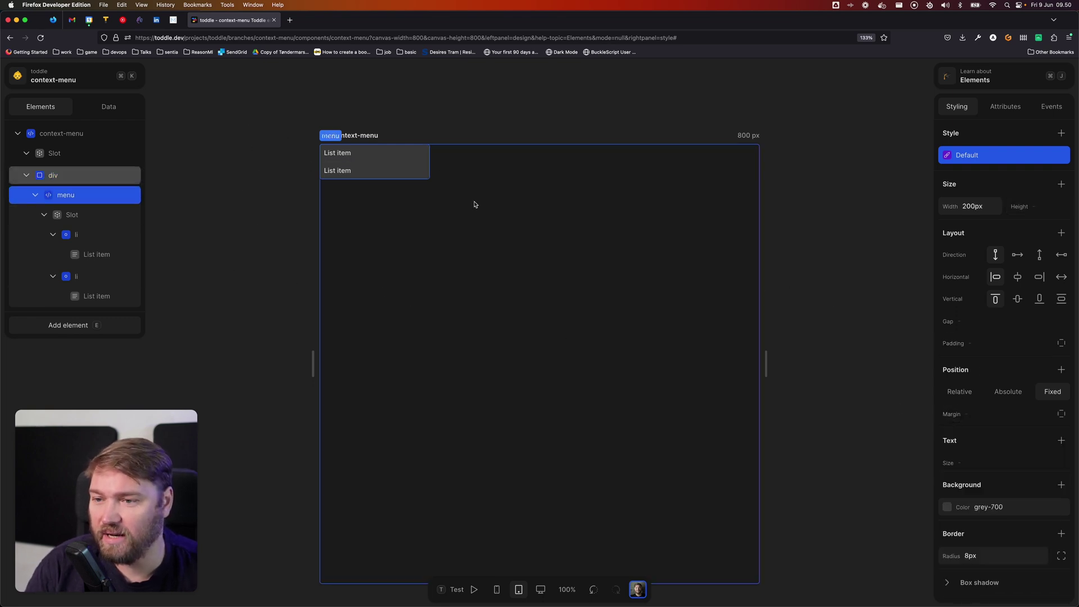
click(534, 241)
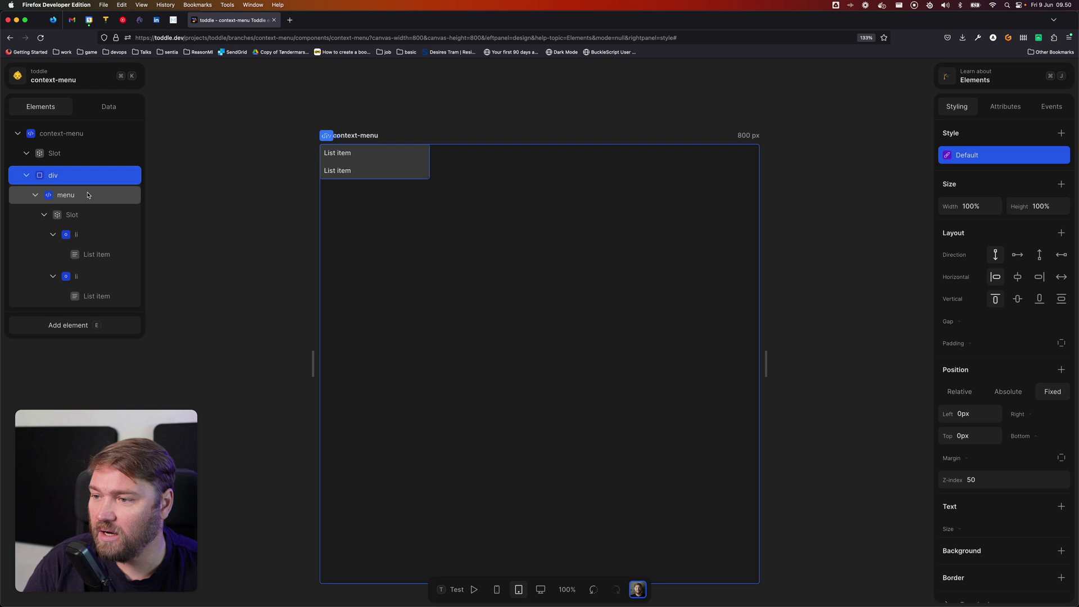
Give the menu a box shadow offset 2px horizontally and 4px vertically with 15px blur.
click(114, 197)
scroll(960, 496, down, 3)
click(975, 456)
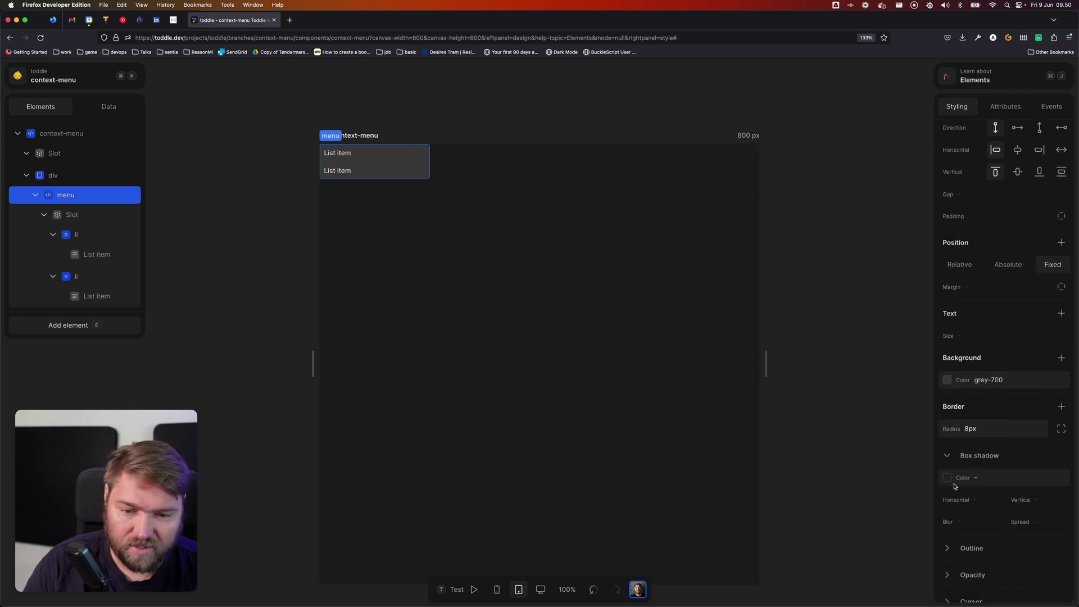
click(983, 499)
text(2)
key(Tab)
text(4)
key(Tab)
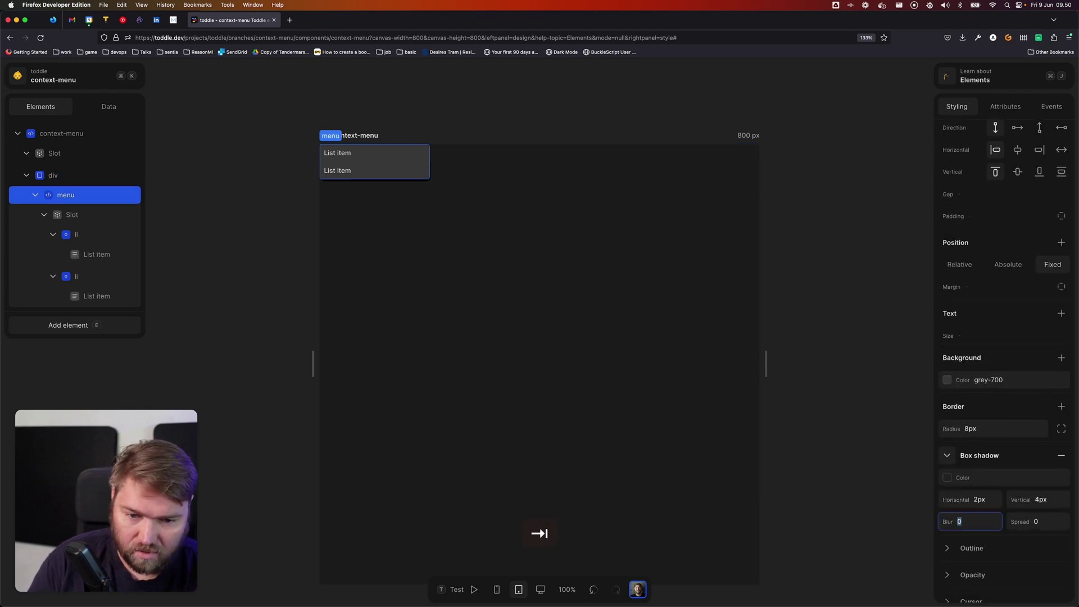
key(Tab)
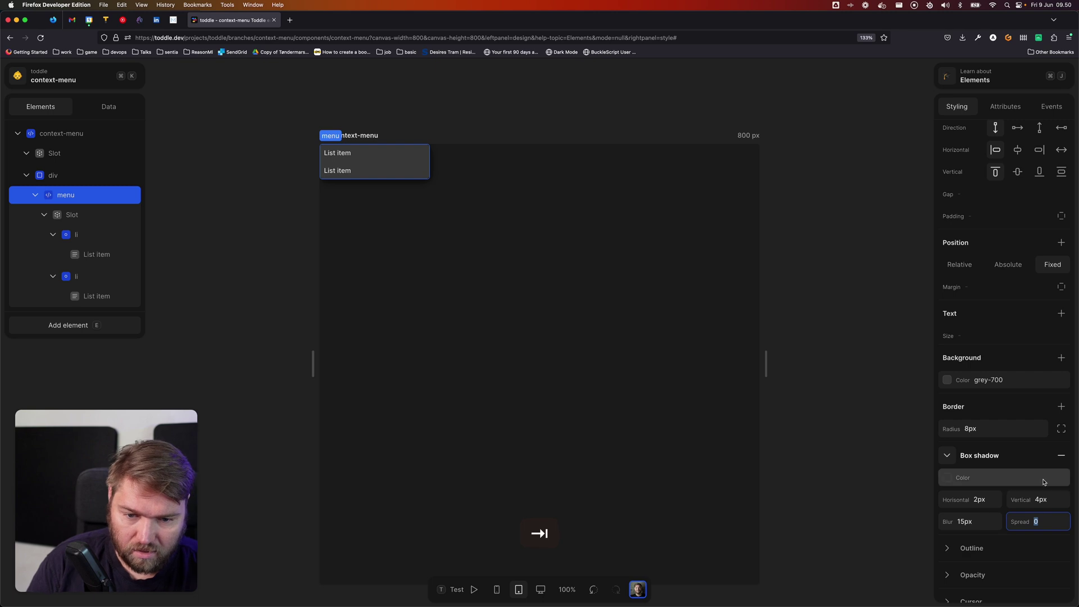
Set the shadow colour to grey-900 and review the menu.
click(1056, 480)
click(561, 351)
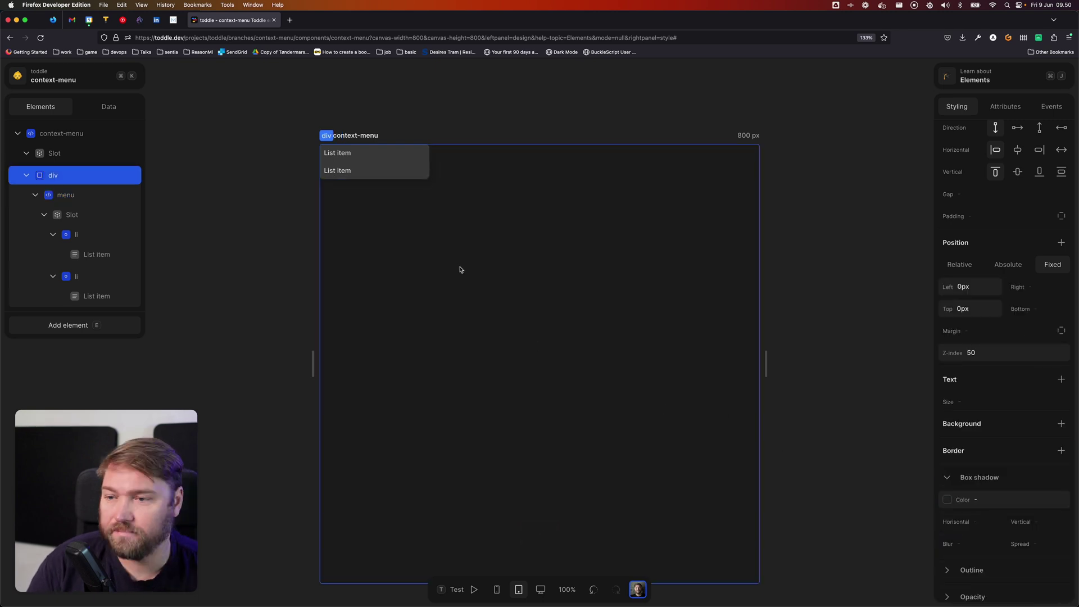
click(424, 163)
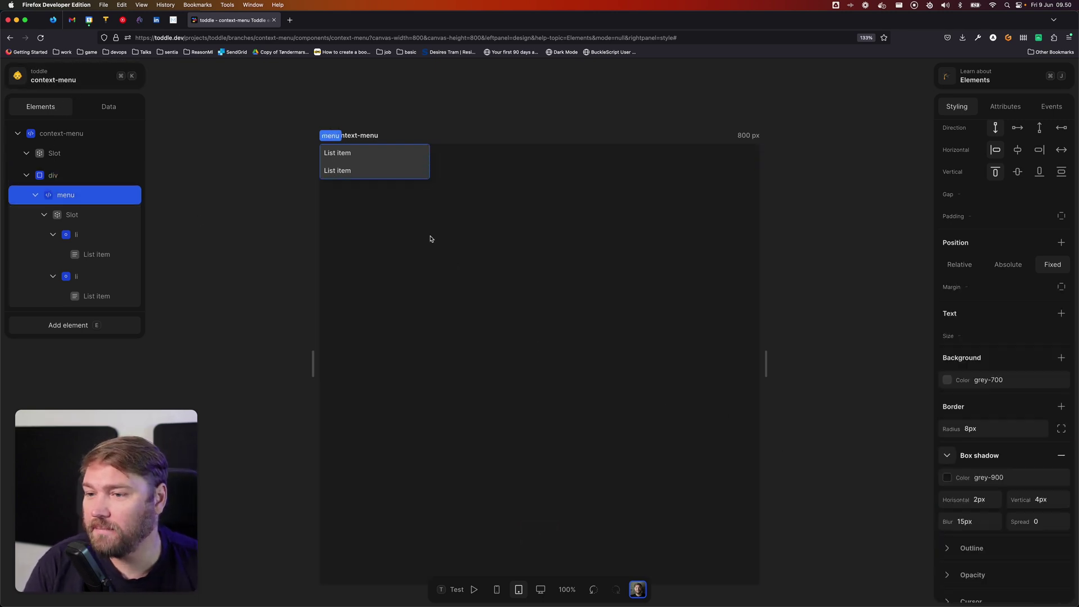
click(534, 253)
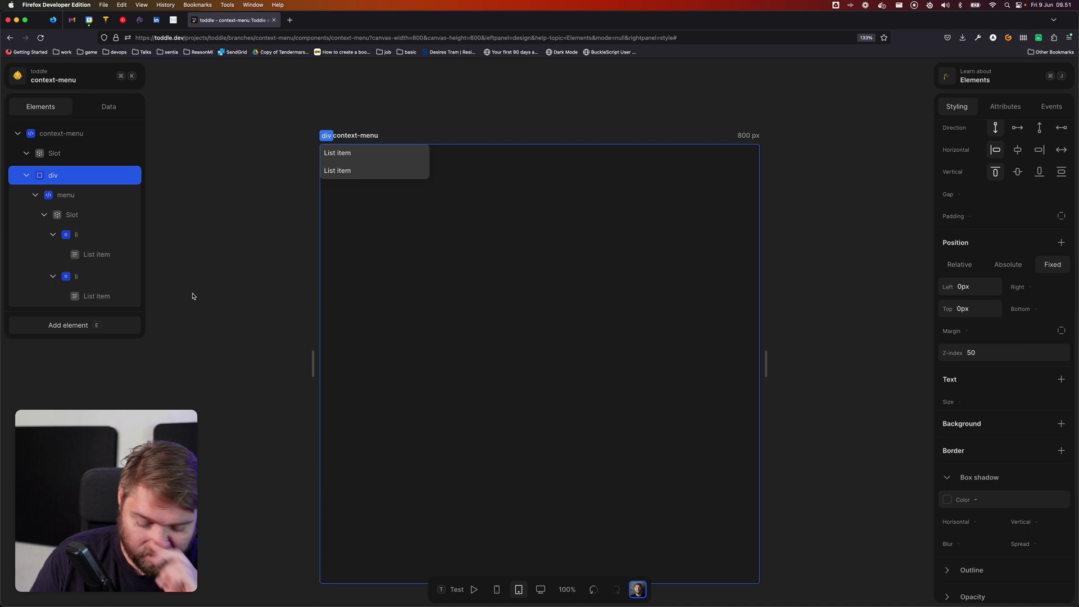
Open the andreas component and add a paragraph to its context-menu instance.
key(super+k)
text(andreas)
key(Return)
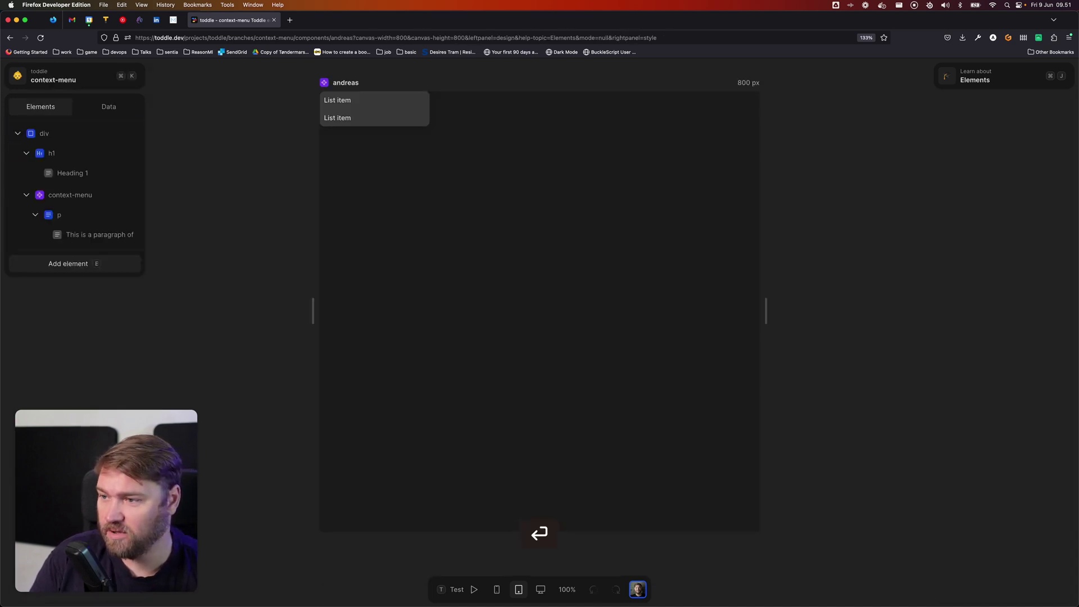
click(83, 201)
key(e)
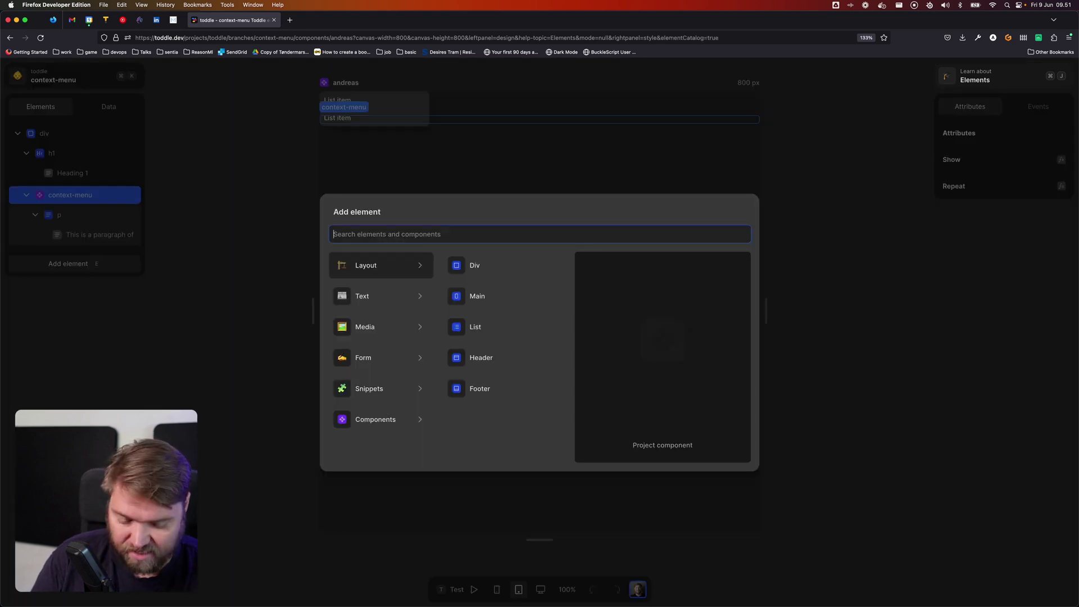
text(para)
key(Return)
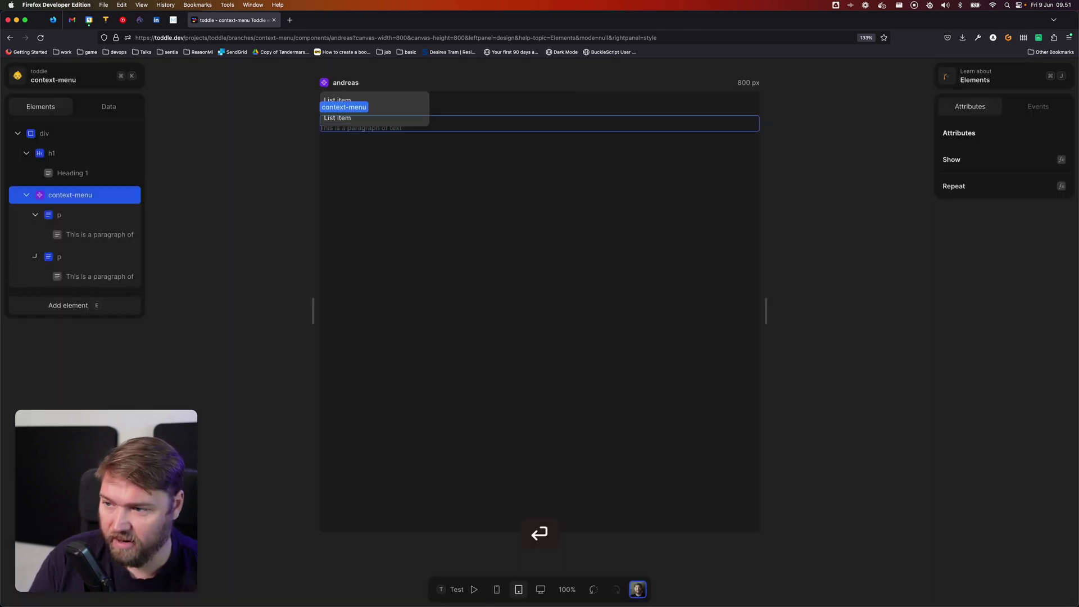
Place the new paragraph in the context-menu's menu slot.
click(92, 257)
click(1005, 107)
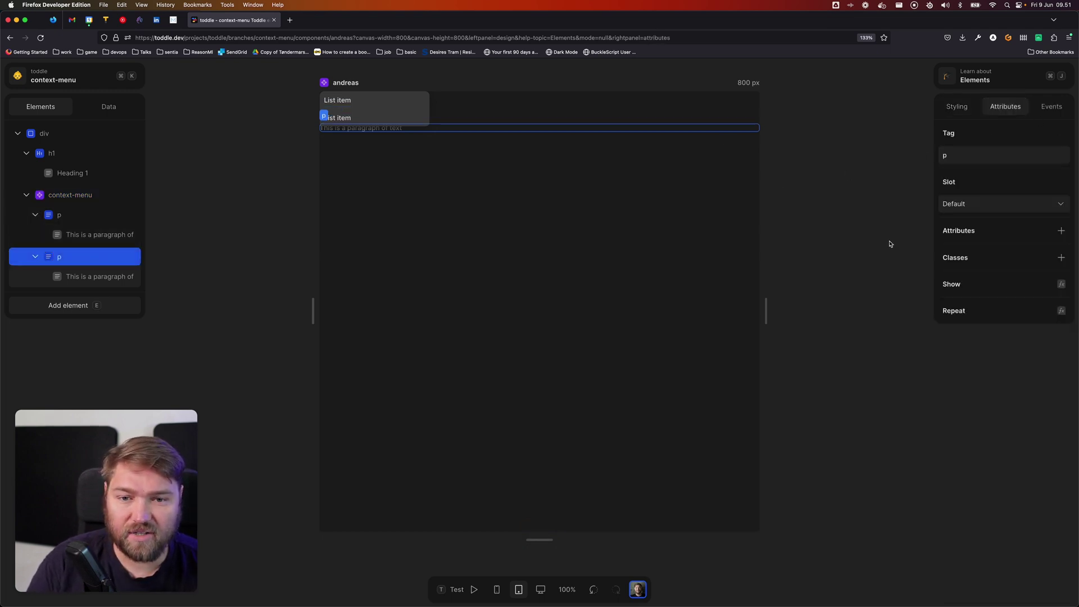
click(1000, 204)
click(962, 239)
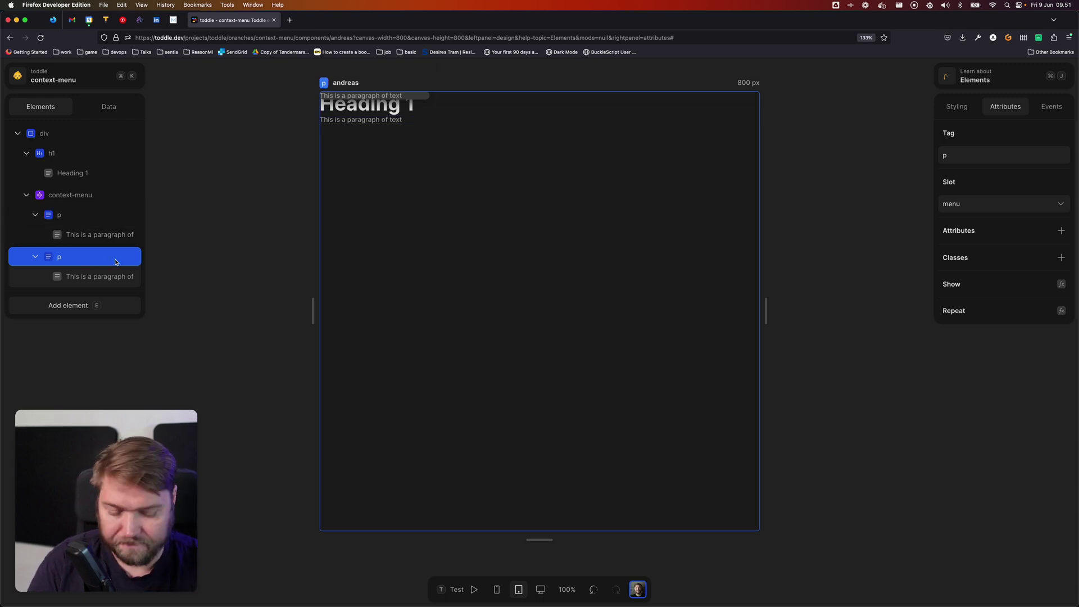
Open the context-menu component for editing and select its default slot.
click(84, 215)
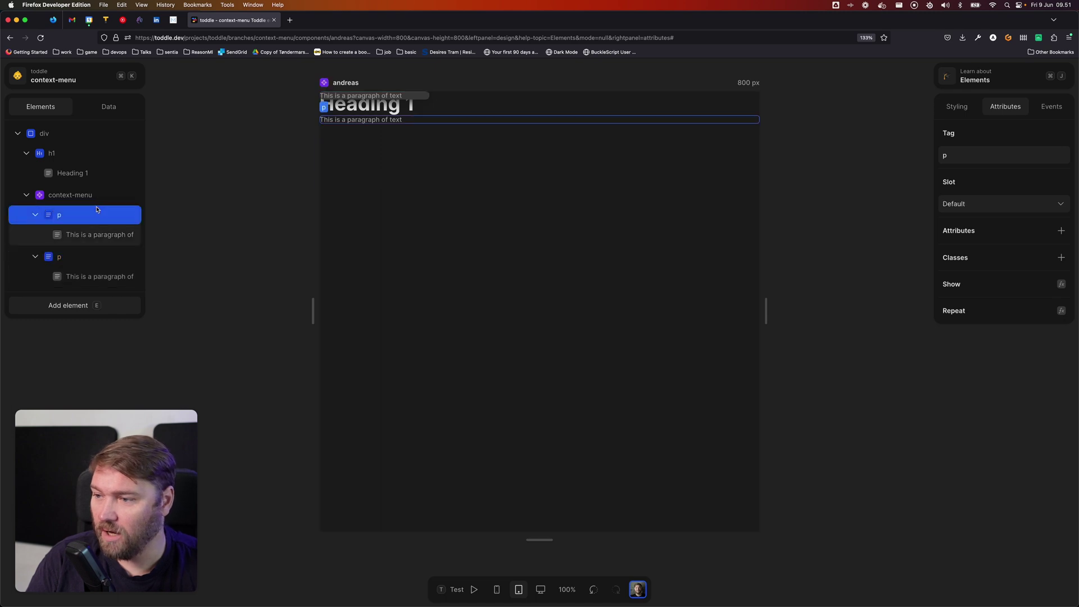
double_click(99, 197)
click(546, 238)
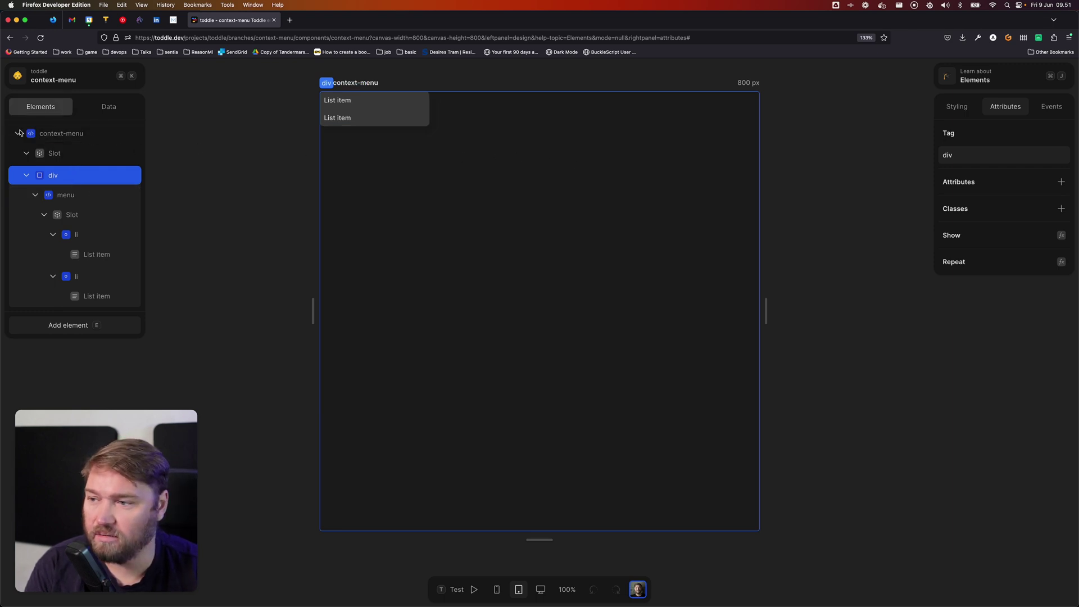
click(67, 158)
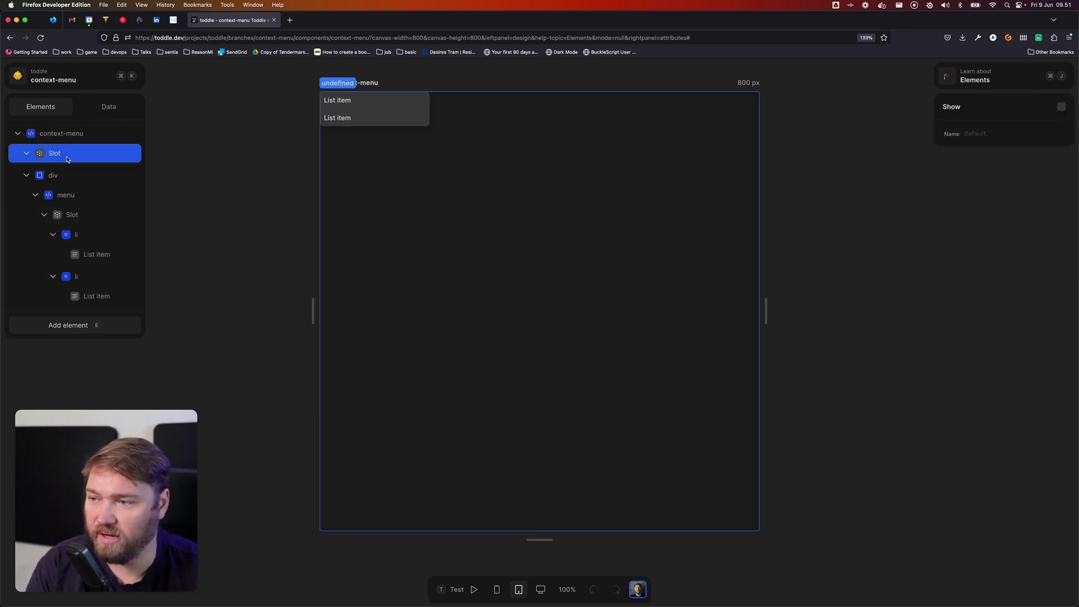
Insert a button element into the context-menu's default slot.
click(104, 330)
text(button)
key(Return)
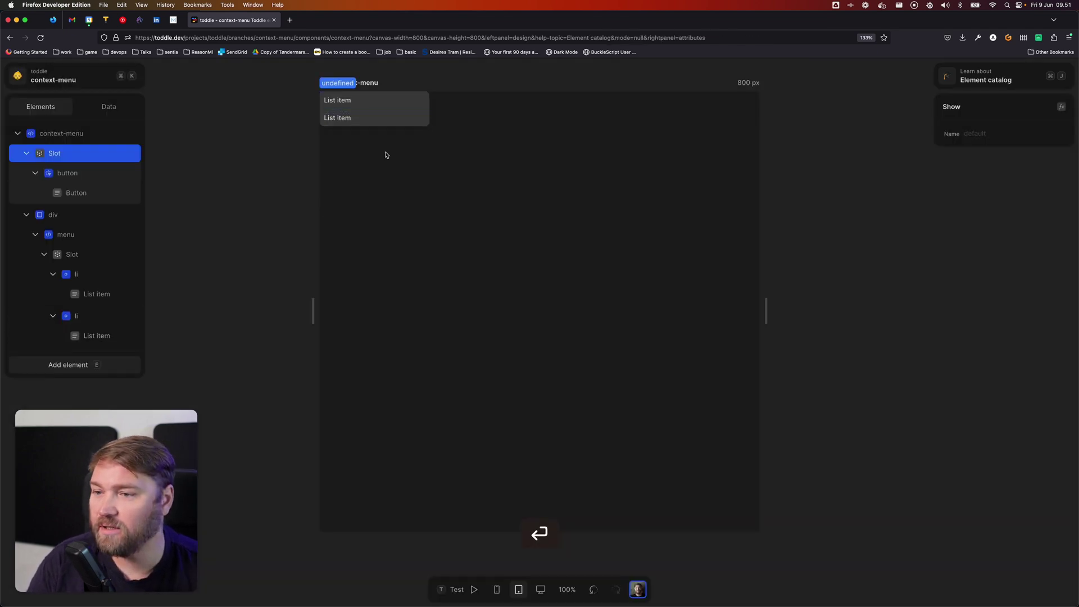
click(385, 154)
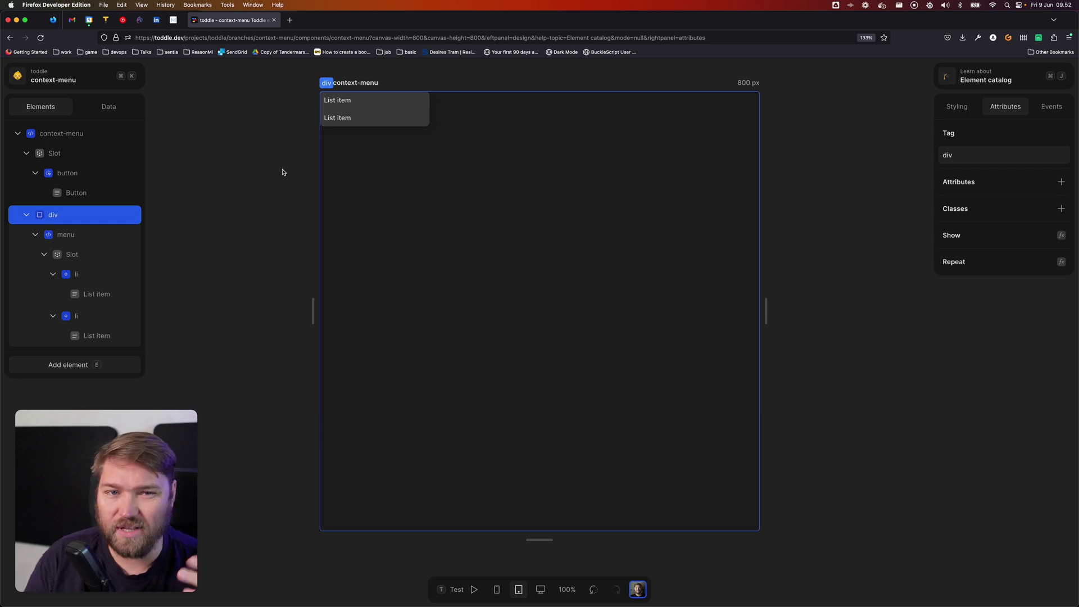
Add a new component variable named Position.
click(124, 112)
click(131, 160)
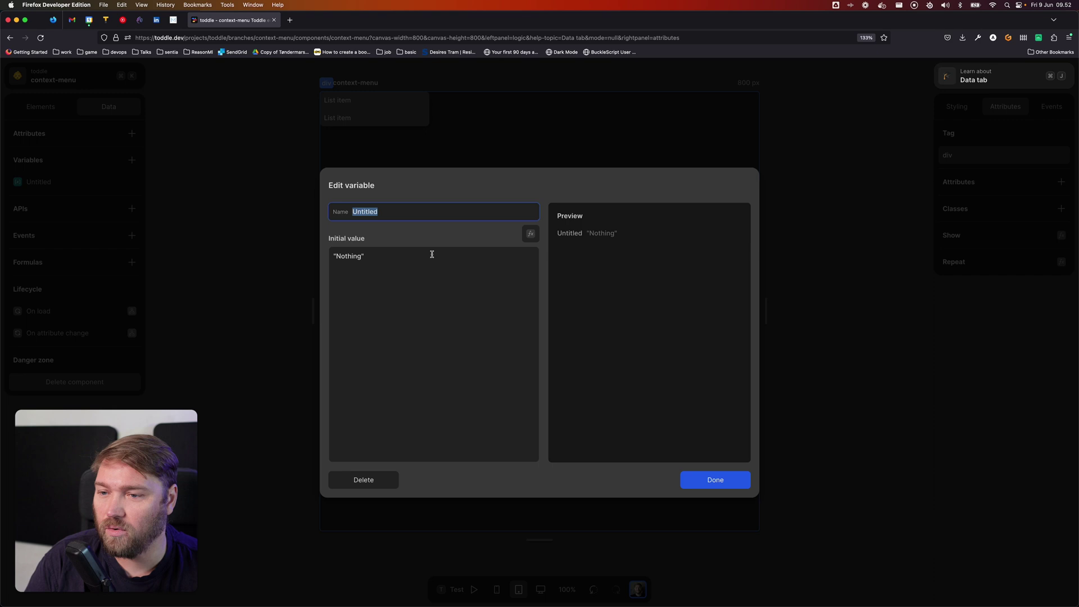
text(position)
key(super+BackSpace)
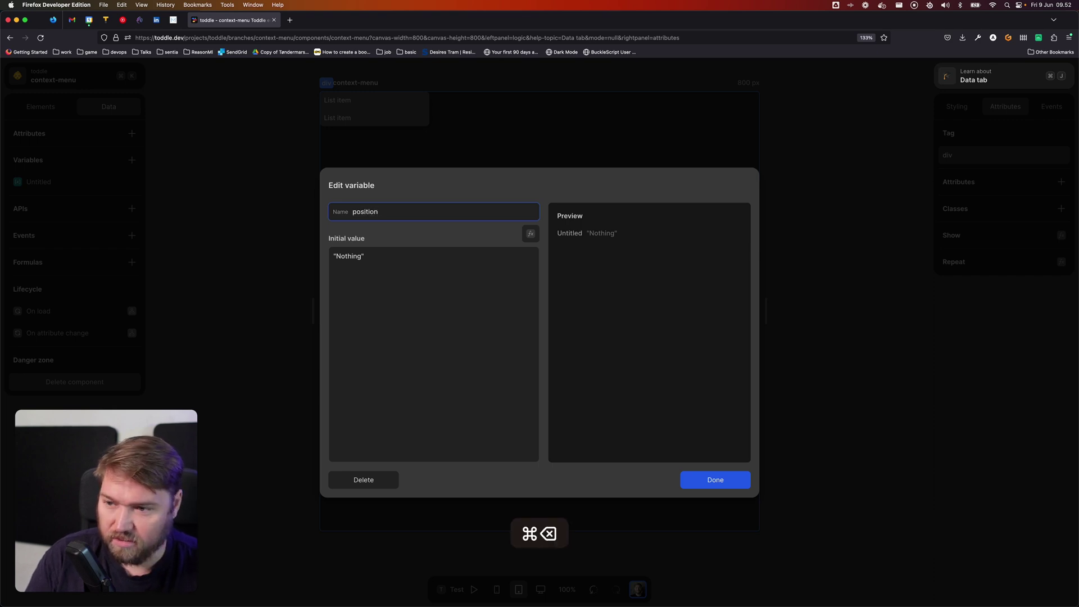
text(Position)
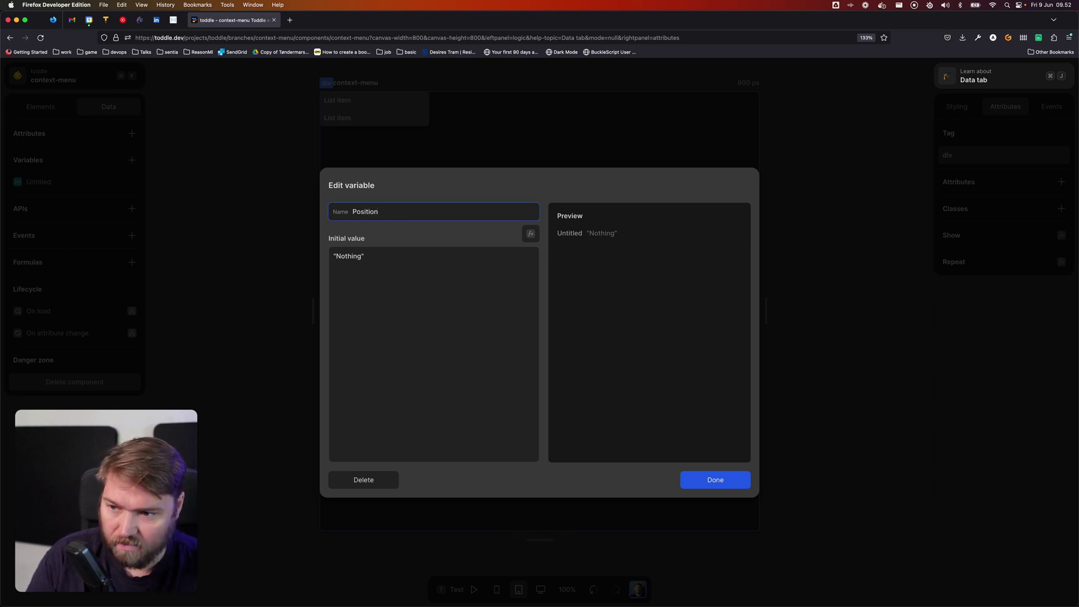
Give Position a null initial value and save the variable.
click(531, 233)
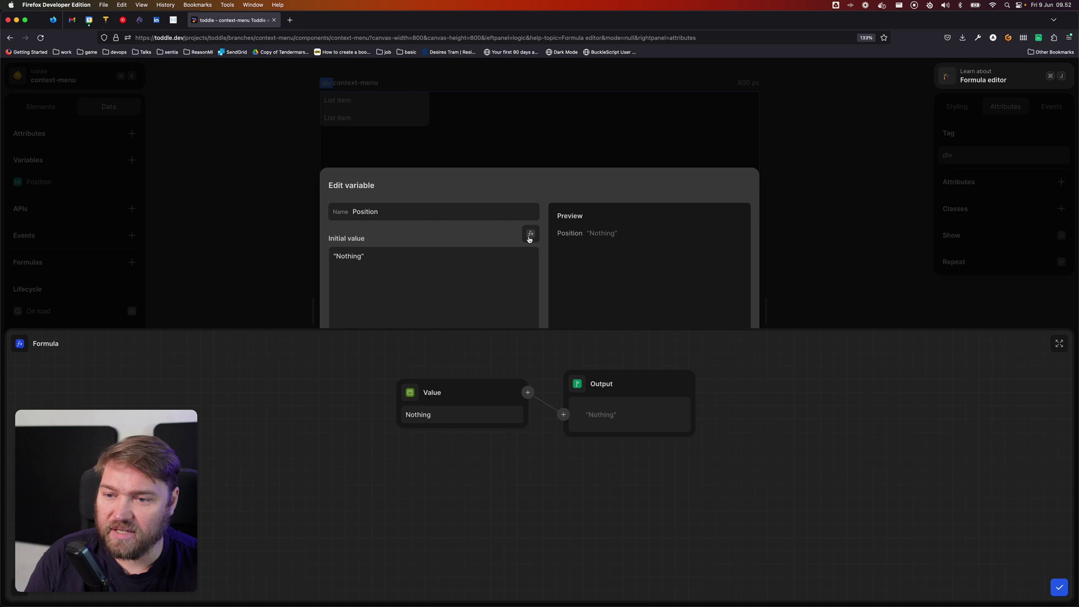
click(413, 392)
text(null)
key(Return)
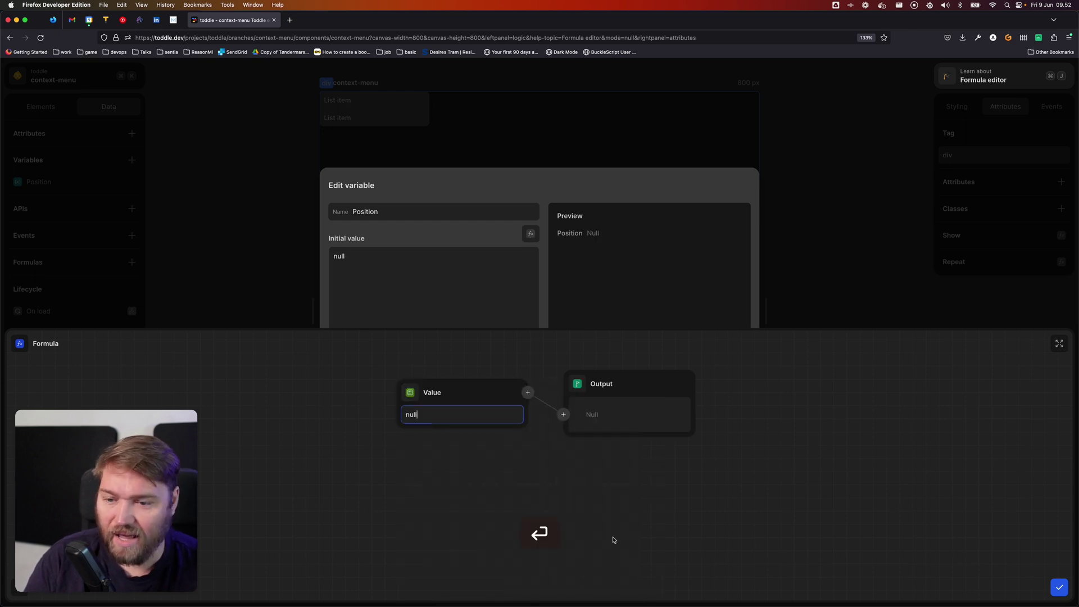
click(1058, 587)
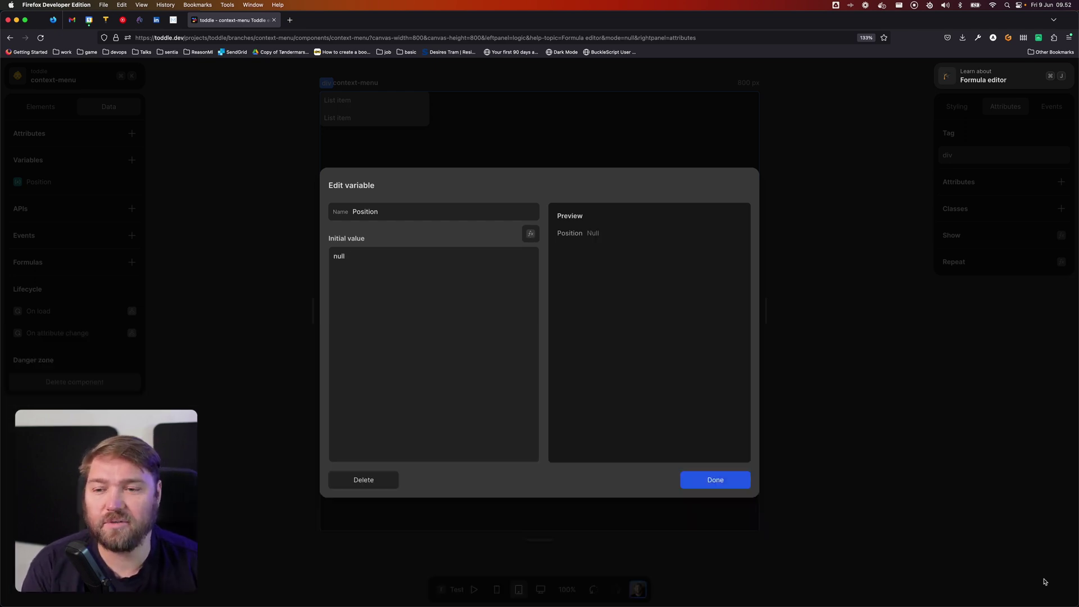
click(724, 480)
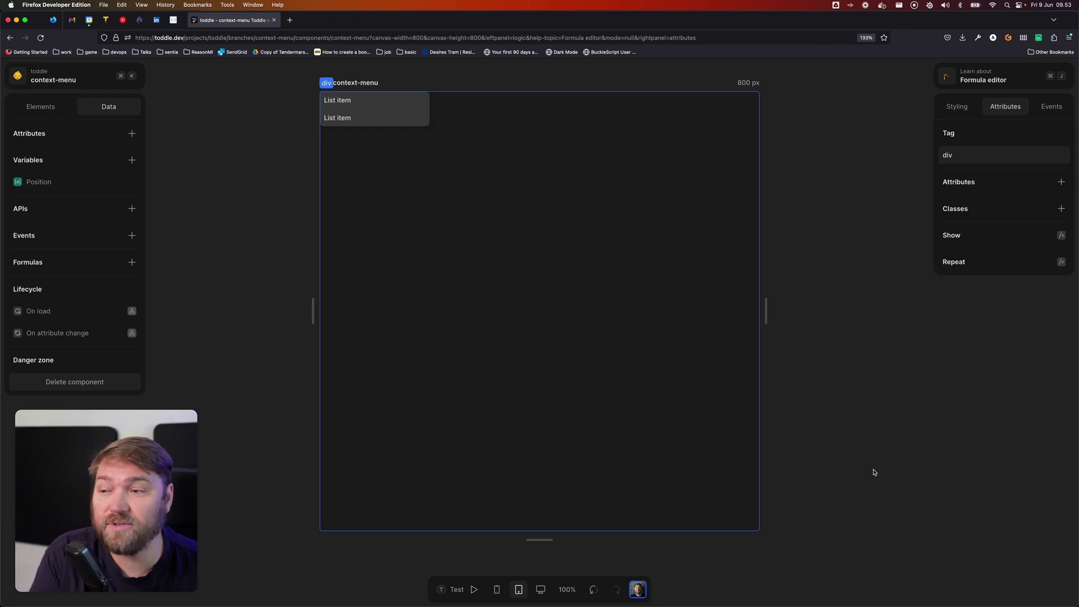
Bind the wrapper div's Show/Hide condition to the Position variable.
click(42, 107)
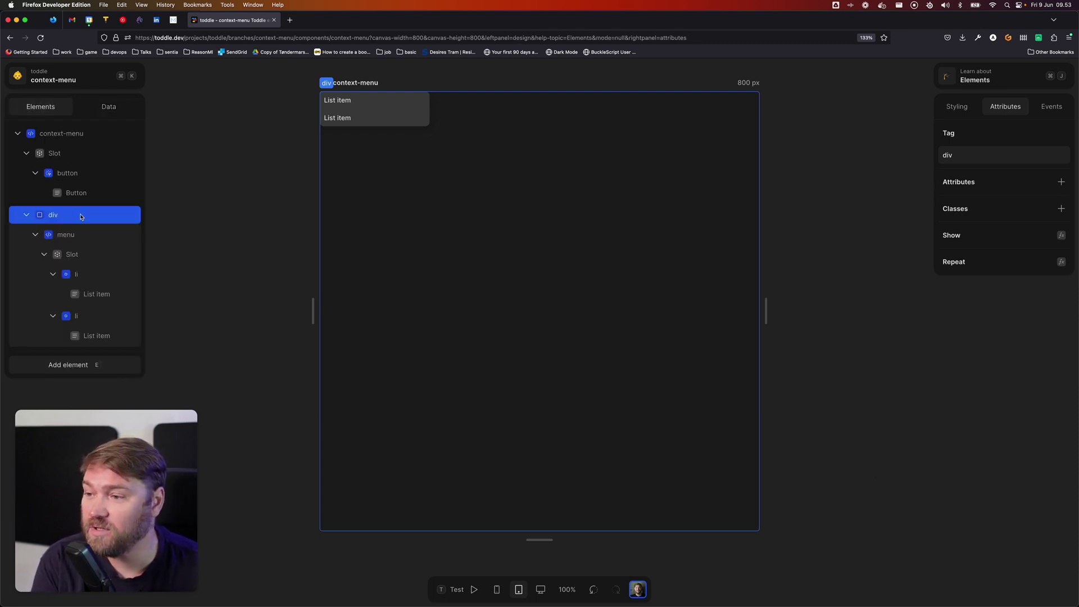
right_click(80, 217)
click(107, 241)
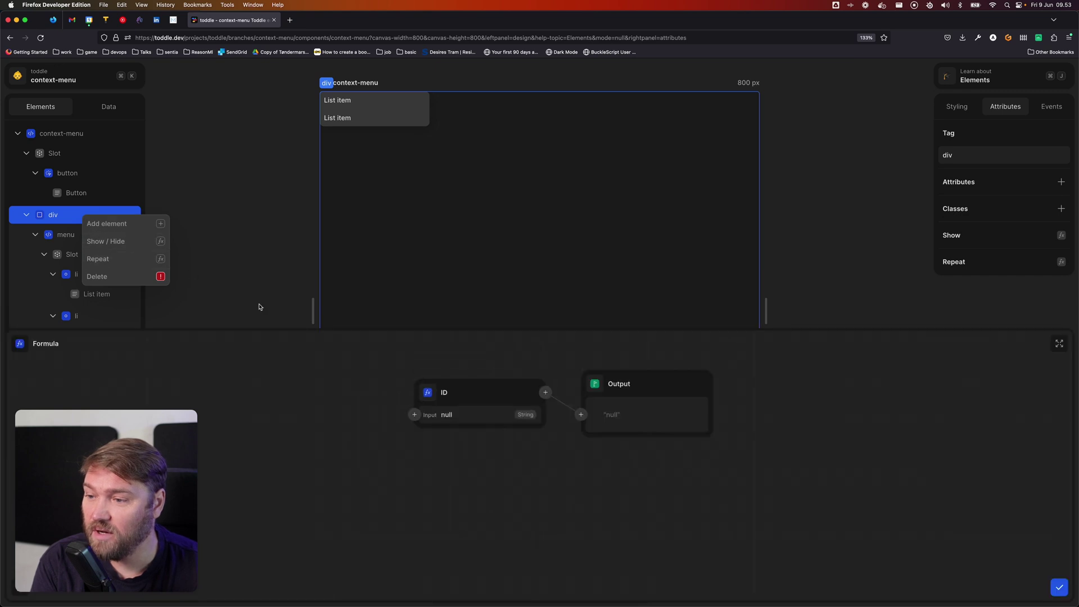
click(427, 393)
click(464, 433)
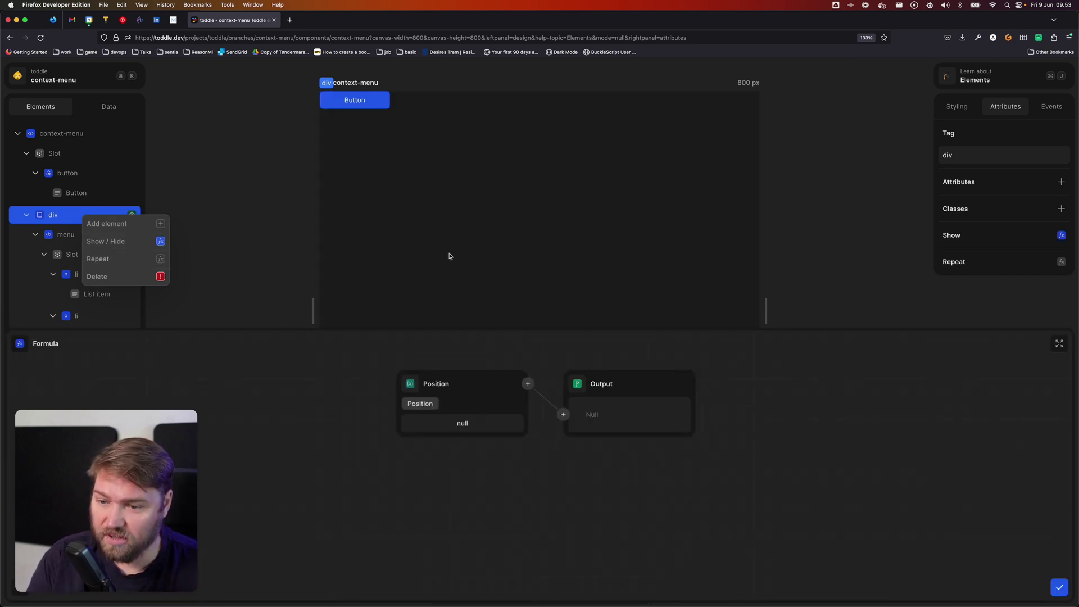
key(Escape)
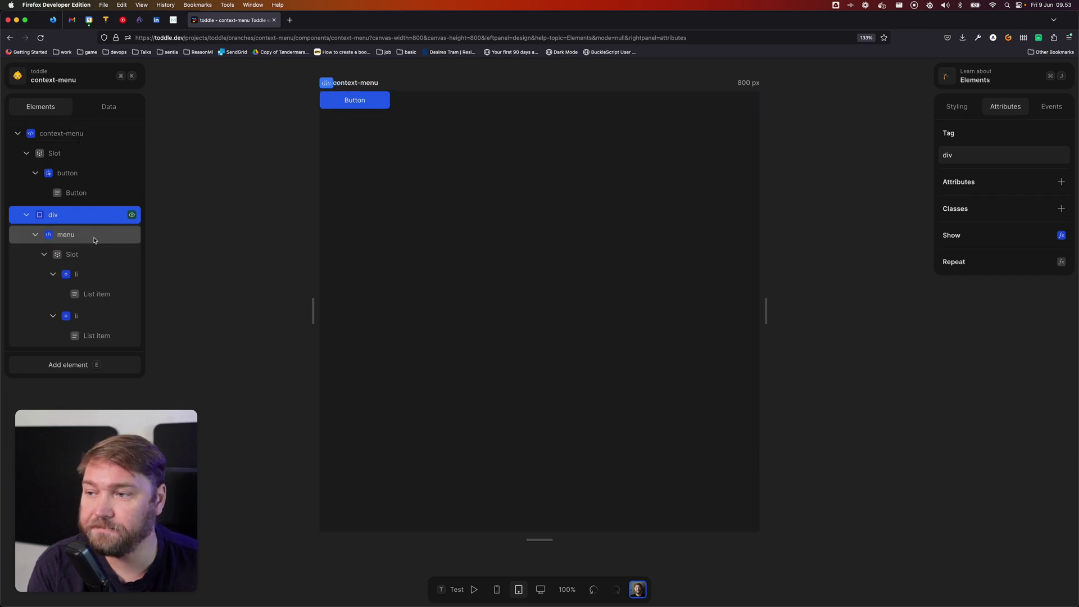
Add a contextmenu event workflow on the root with a Prevent default action.
click(93, 140)
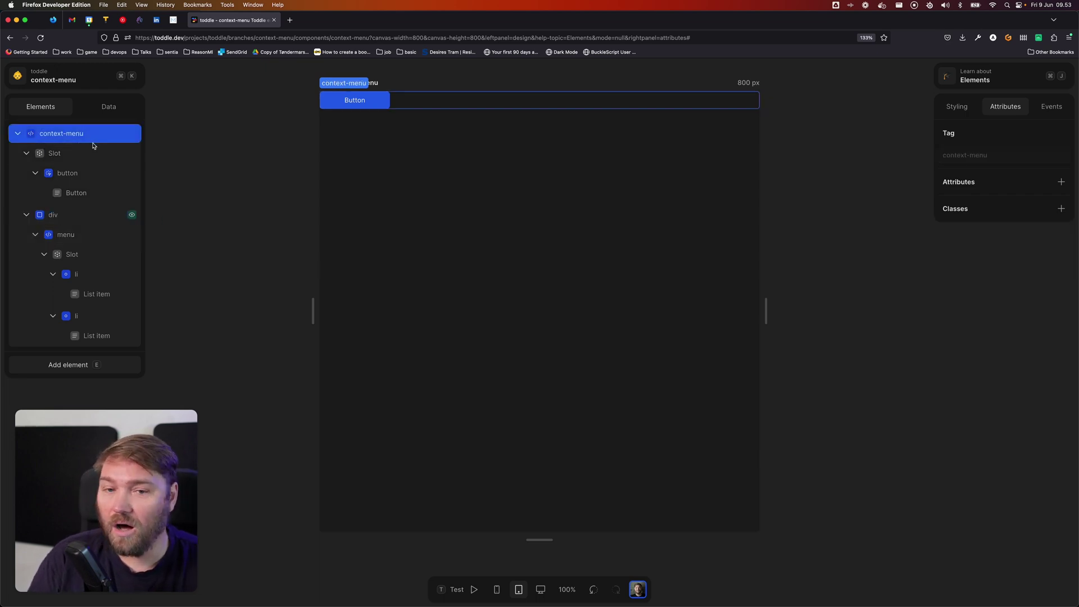
click(1050, 106)
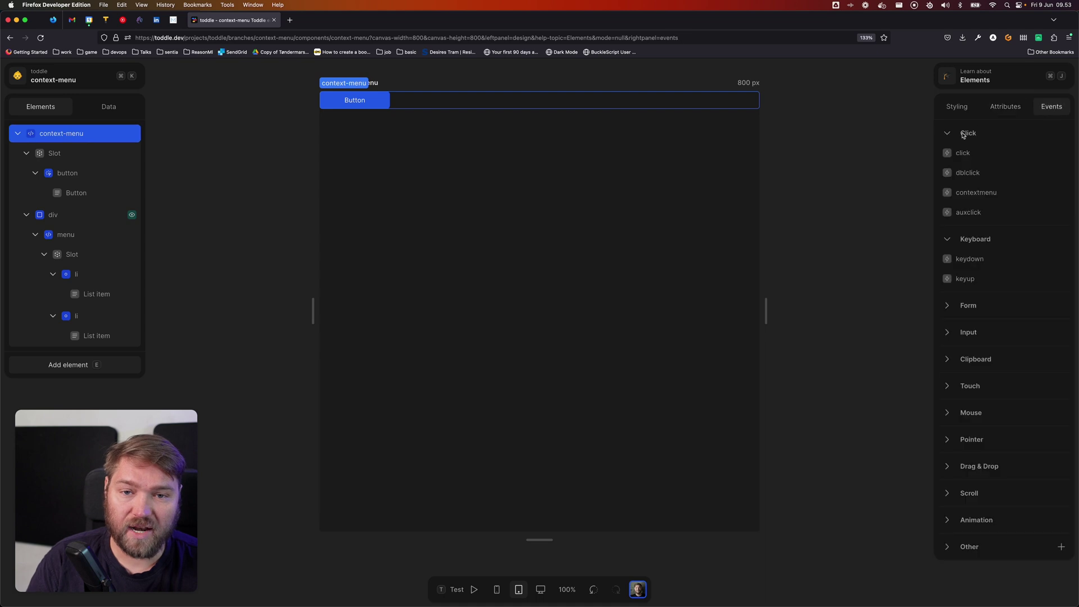
click(978, 192)
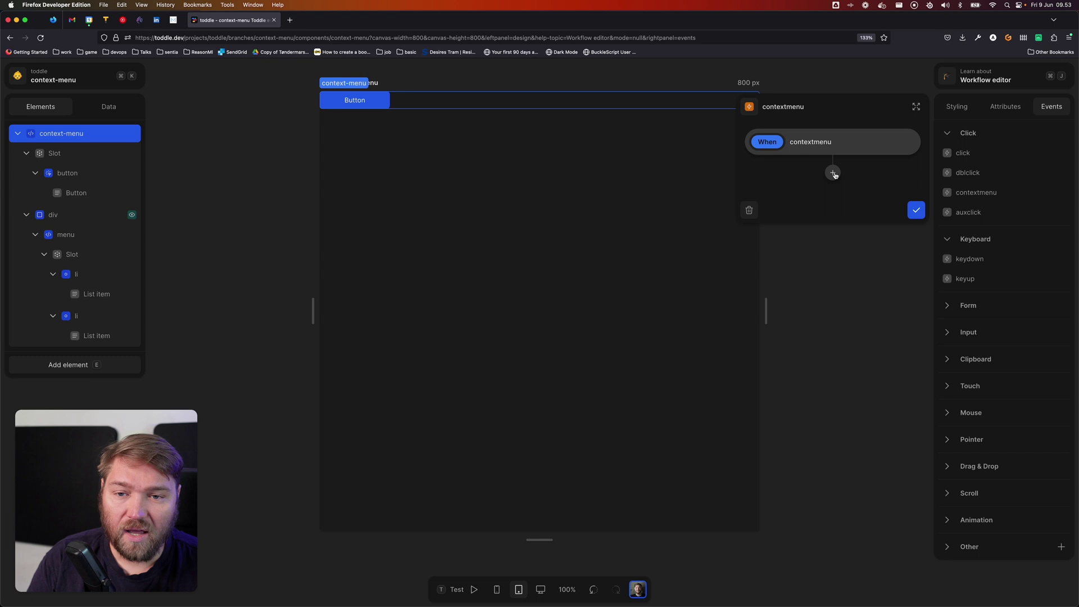
click(833, 173)
text(preve)
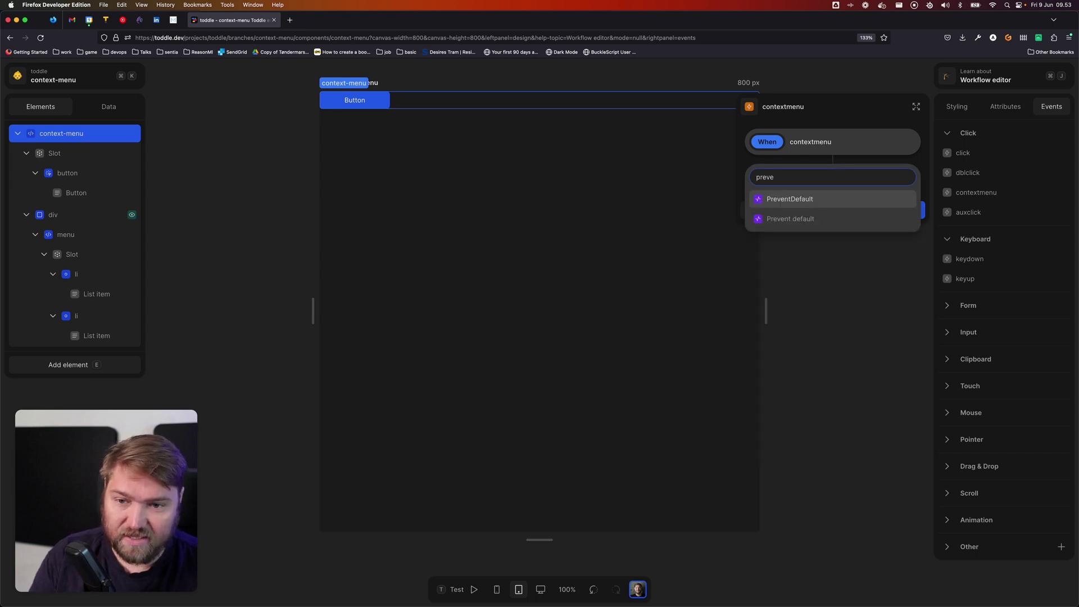
key(Return)
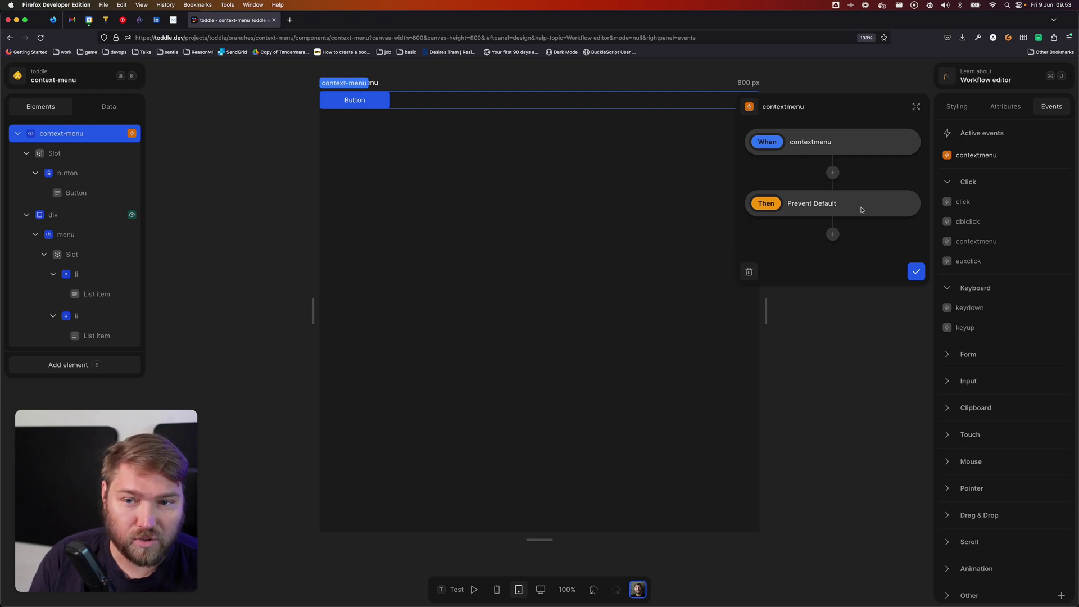
Test right-clicking the canvas, confirm Prevent default, and add a second action.
right_click(582, 187)
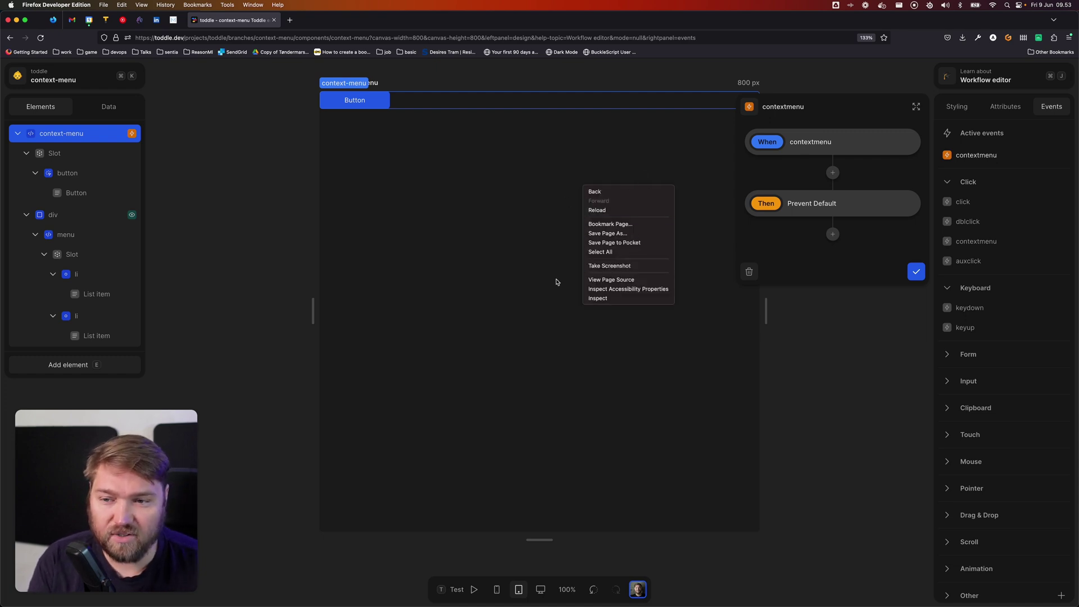
click(507, 265)
text(preve)
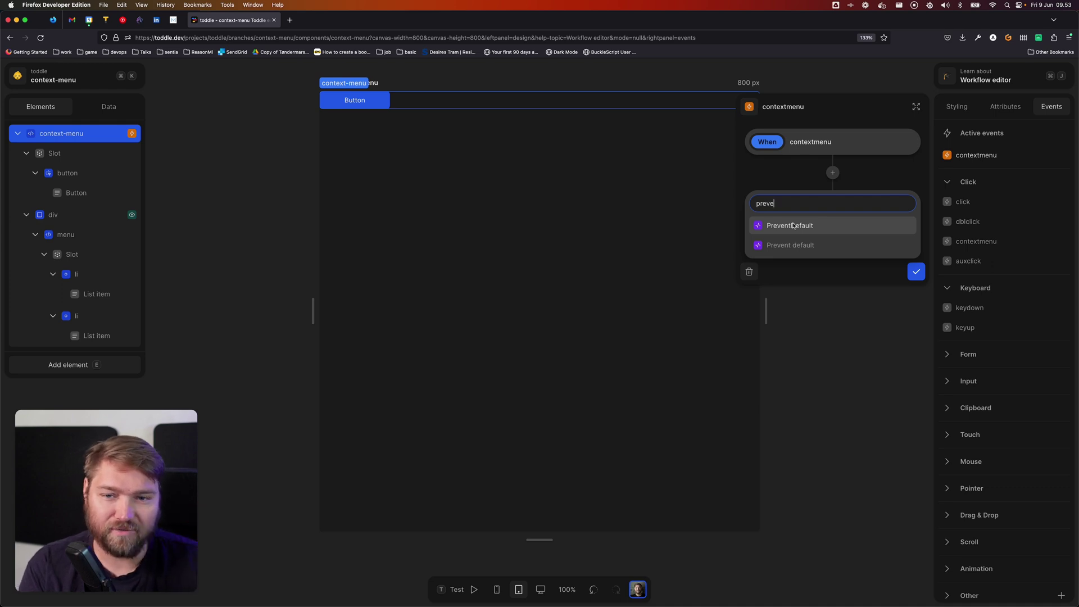
click(810, 256)
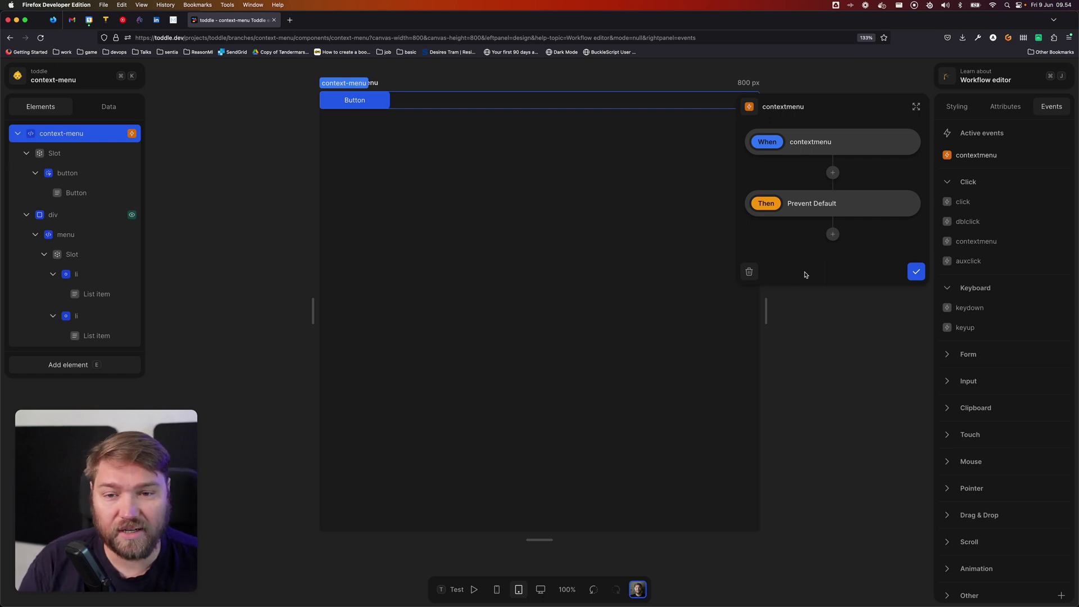
click(832, 233)
Set Position to an Object formula with a key named left.
click(775, 281)
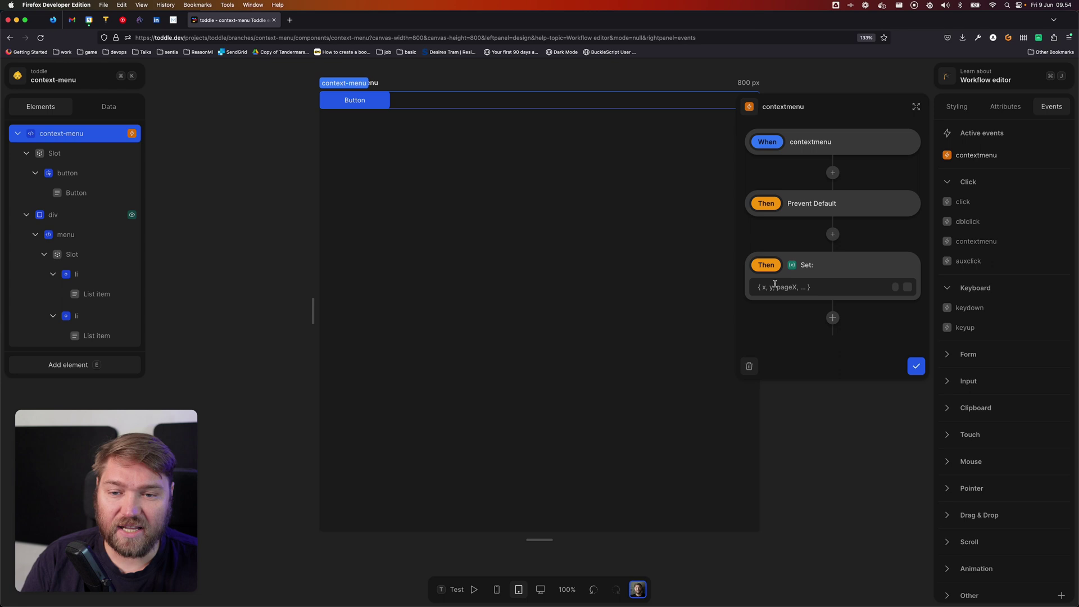
click(907, 287)
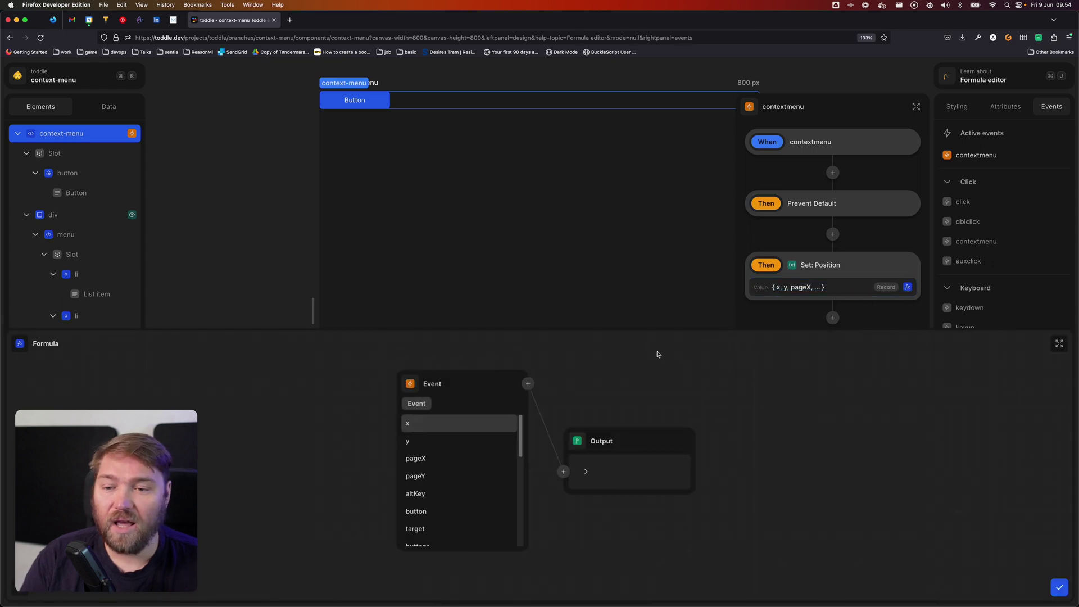
click(408, 390)
text(obje)
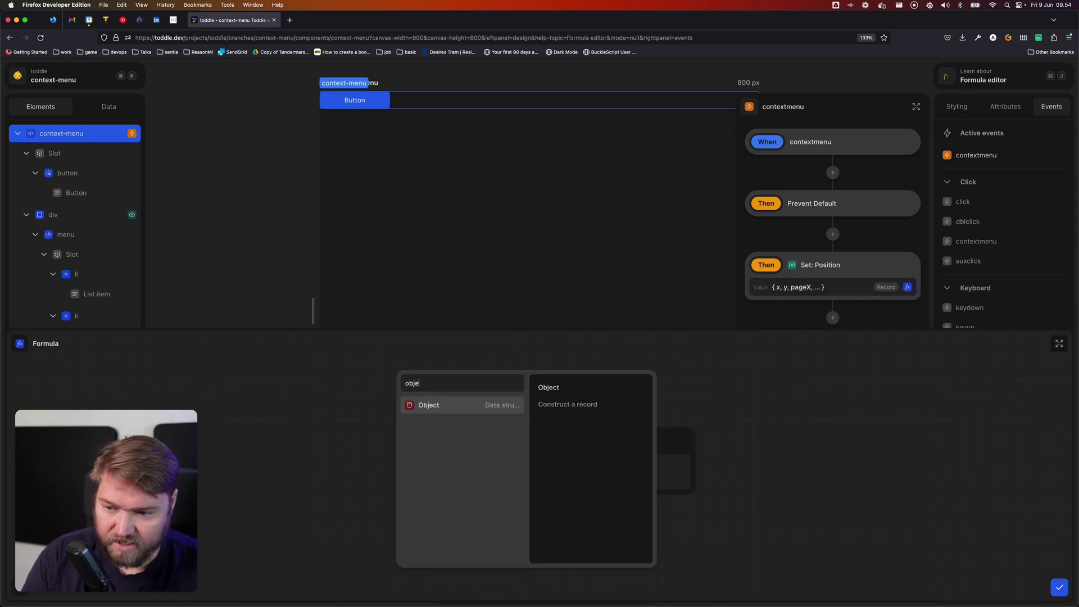
key(Return)
key(Return)
key(shift+Tab)
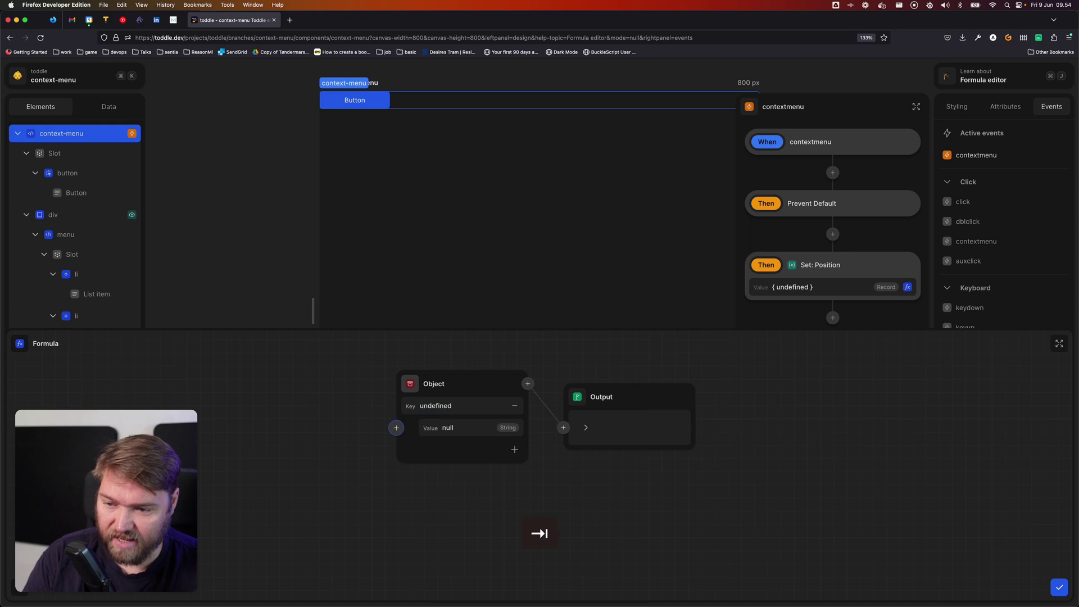
text(left)
key(Tab)
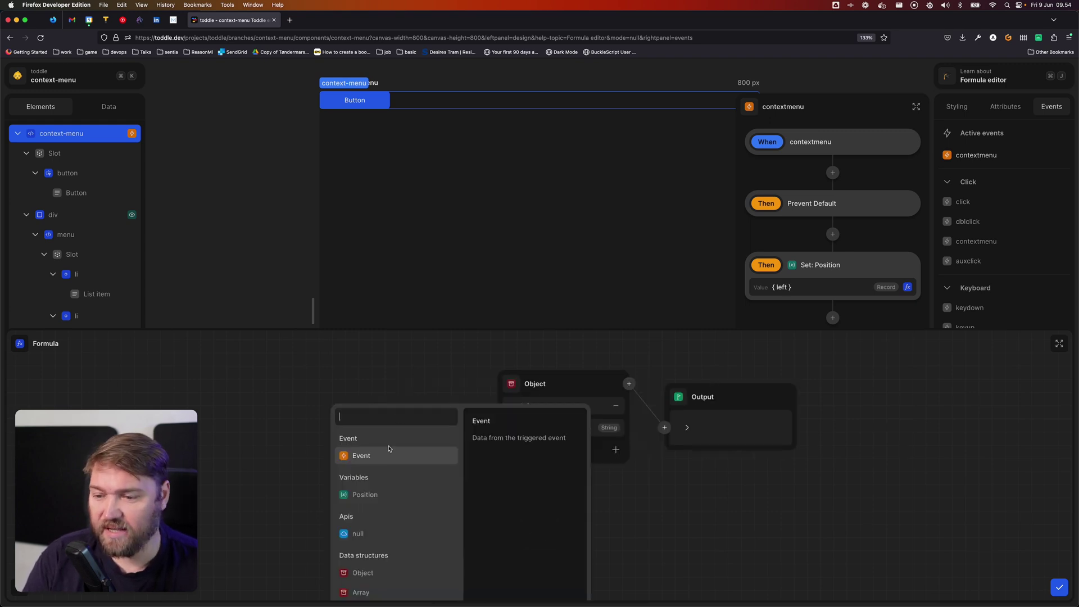
Map left to the event's x, add top from the event's y, and confirm.
click(388, 453)
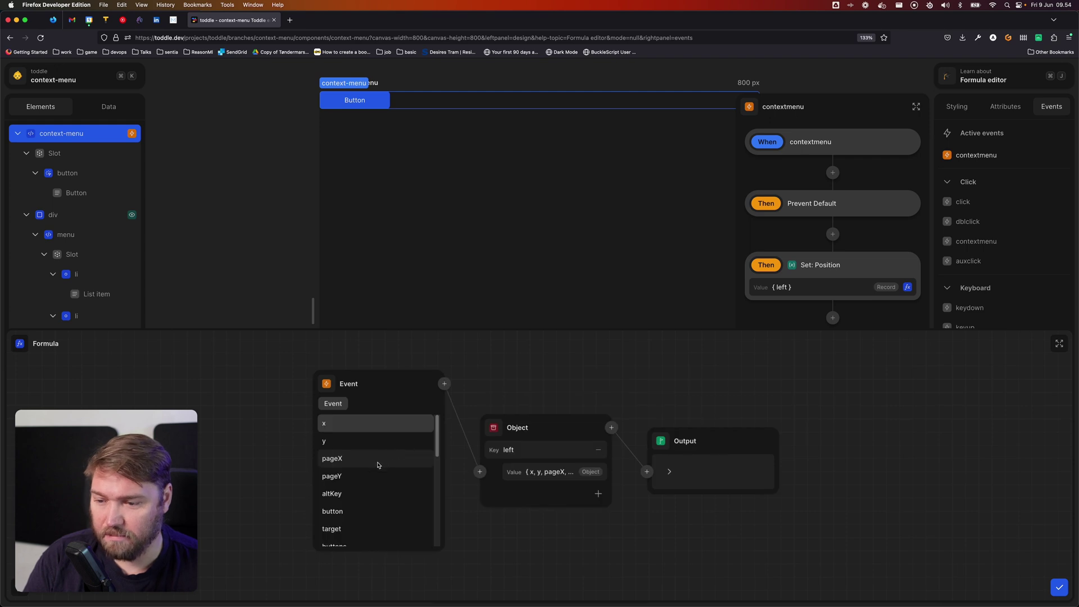
click(378, 465)
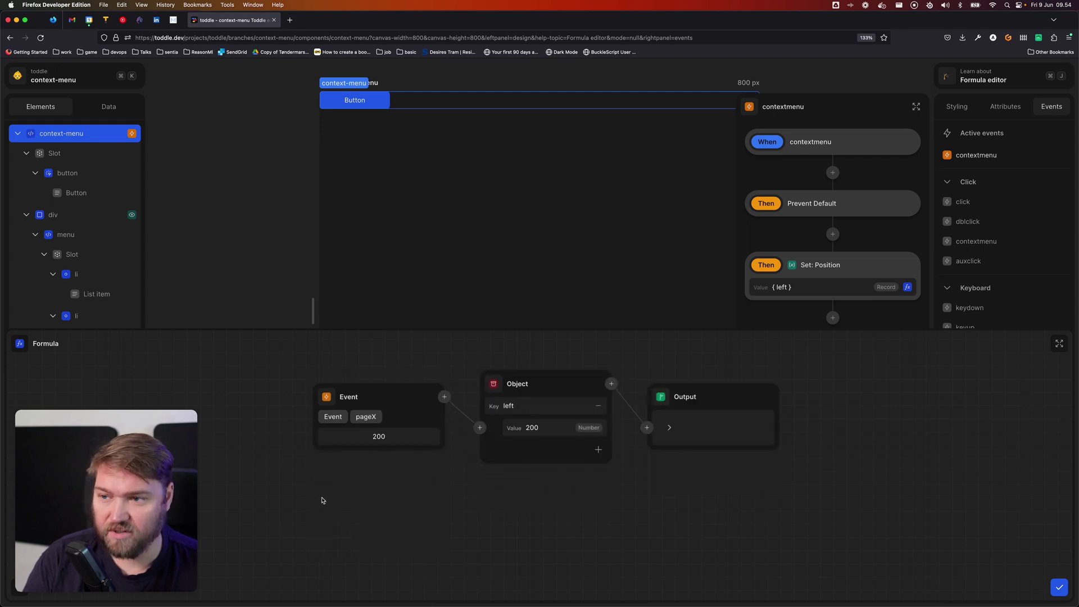
click(333, 417)
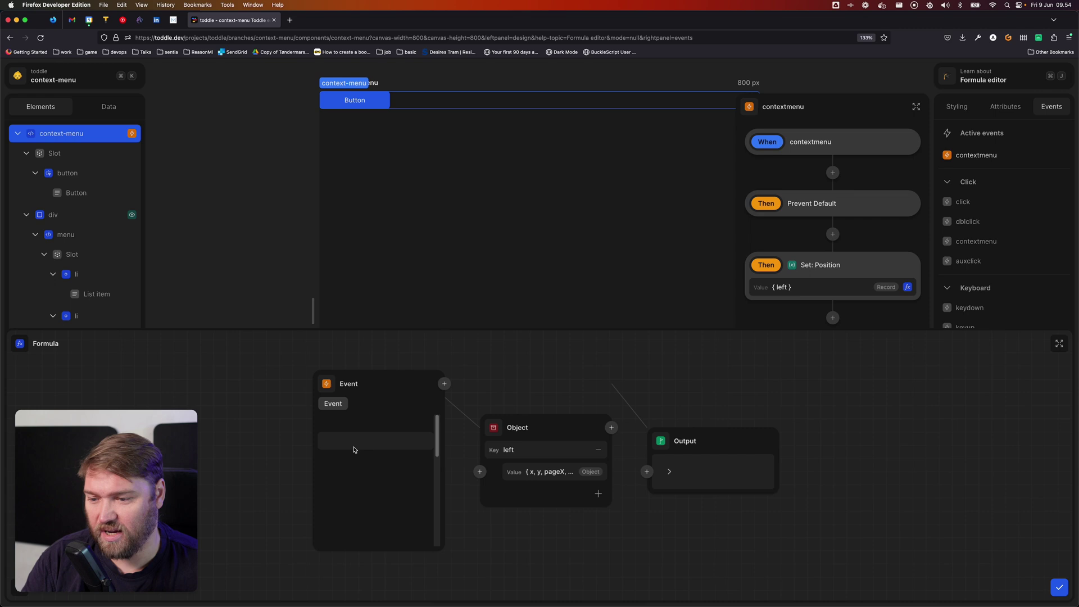
click(356, 430)
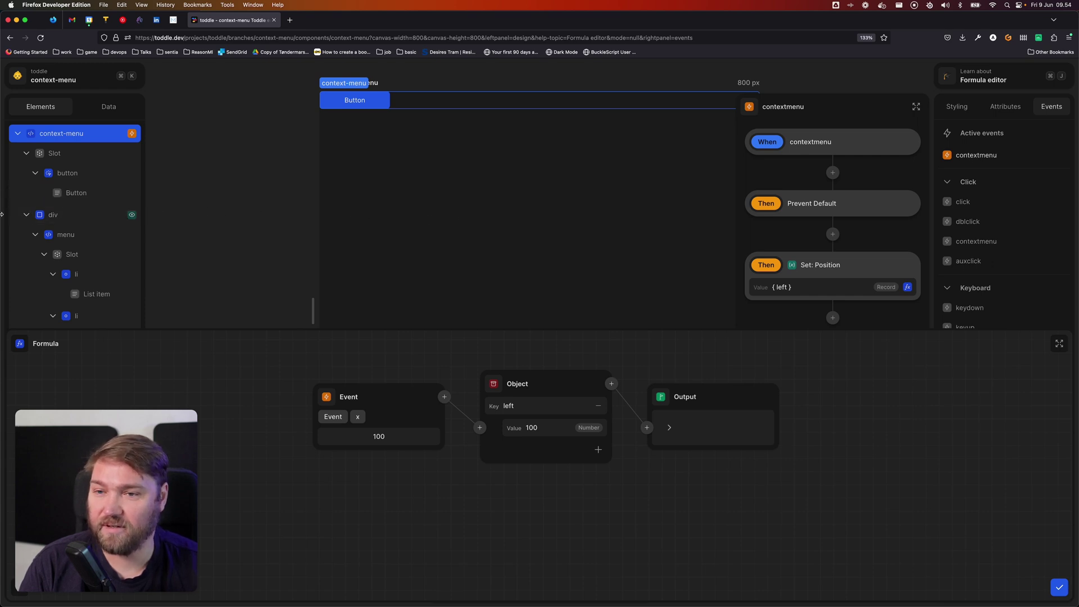
click(599, 449)
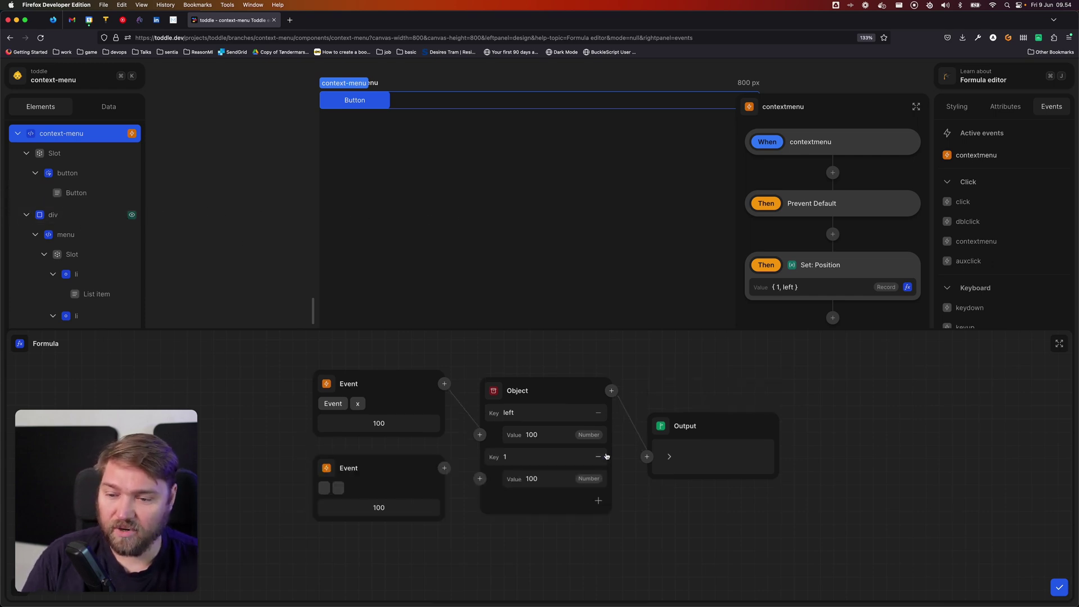
text(top)
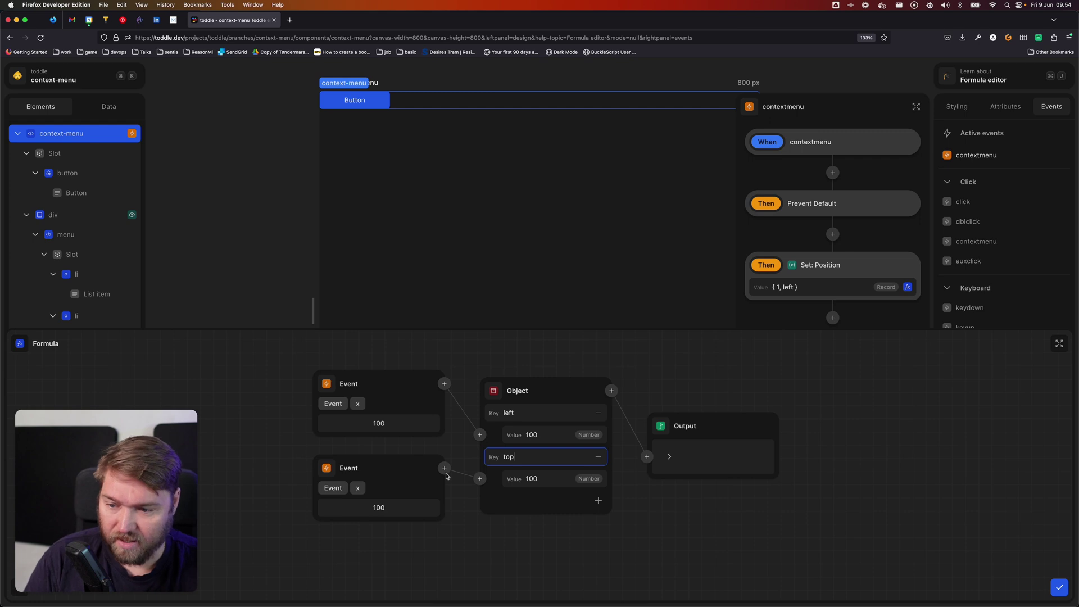
click(332, 488)
click(341, 522)
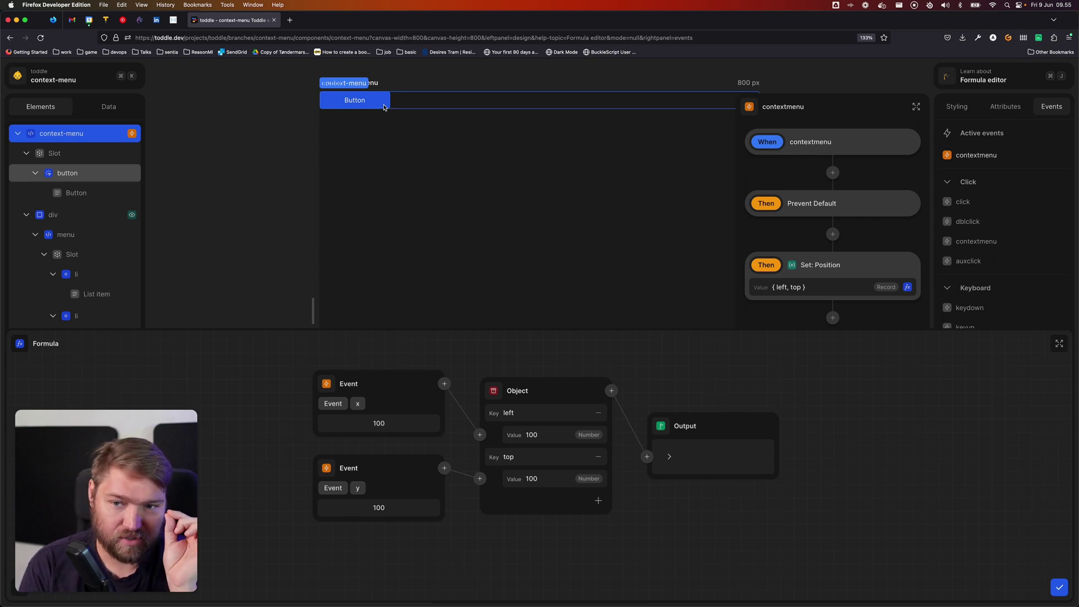
click(1059, 588)
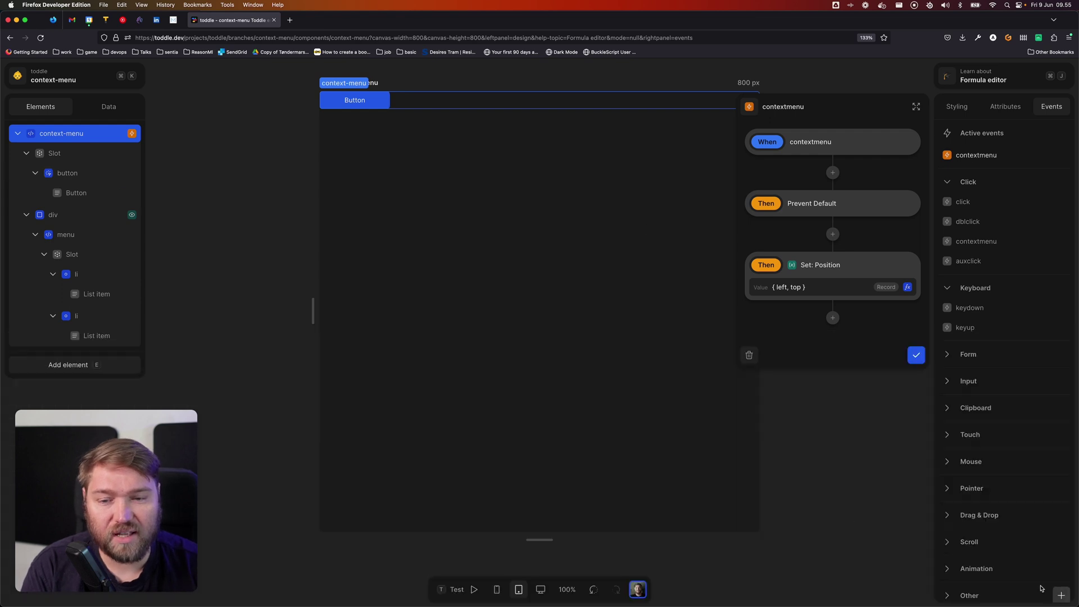
Save the workflow and set the context-menu root's width to fit-content.
click(916, 355)
click(400, 206)
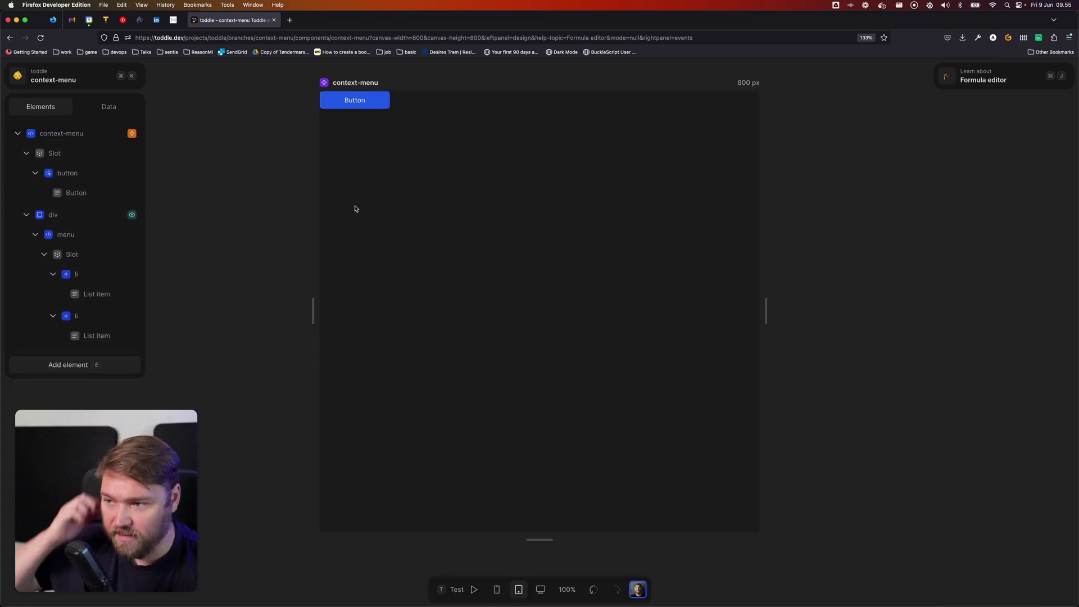
click(104, 139)
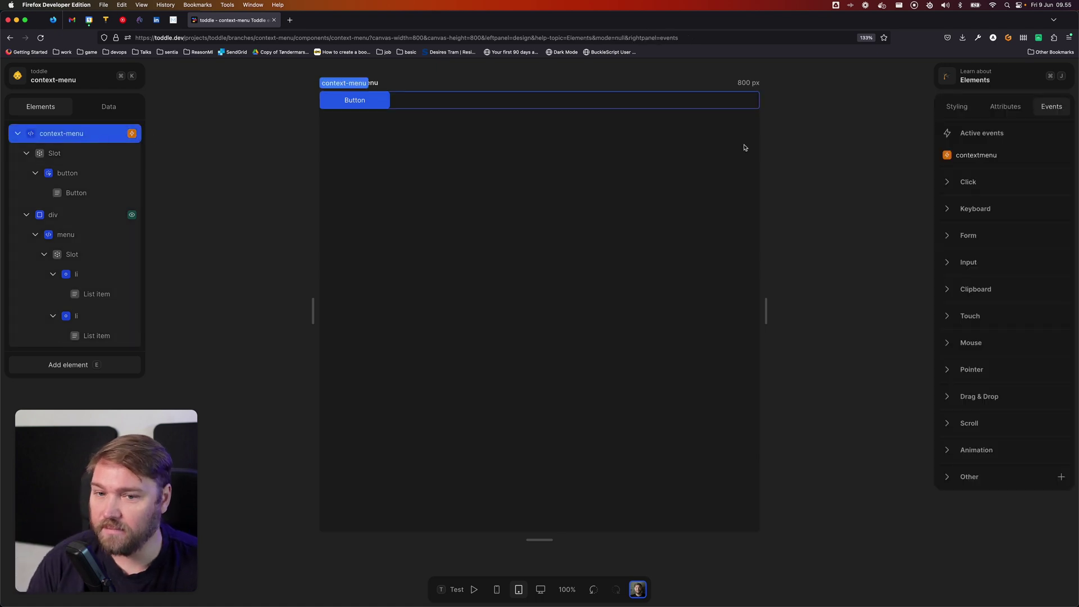
click(957, 107)
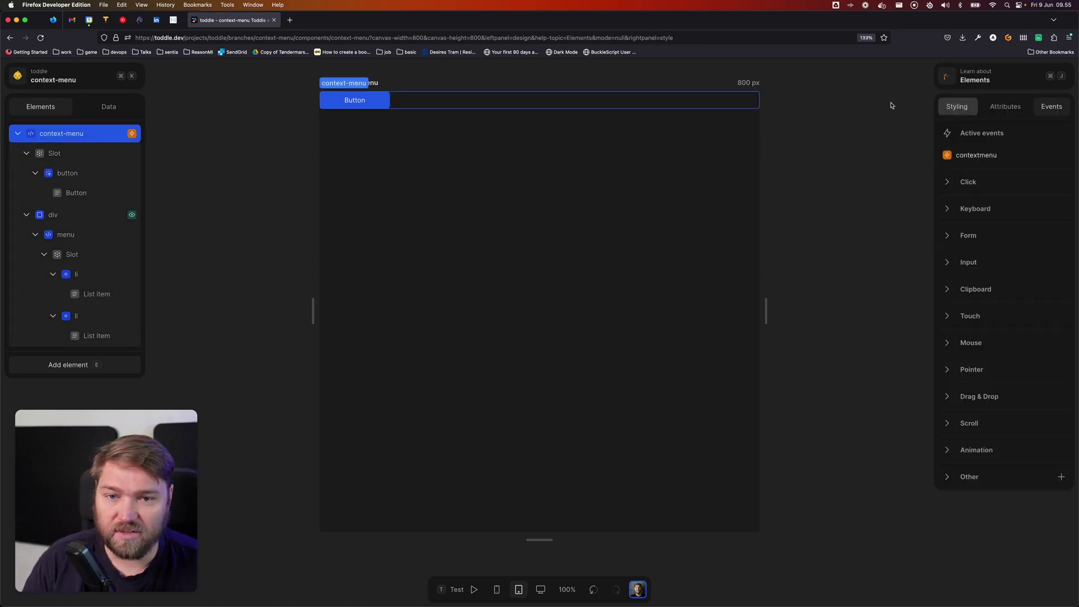
click(977, 206)
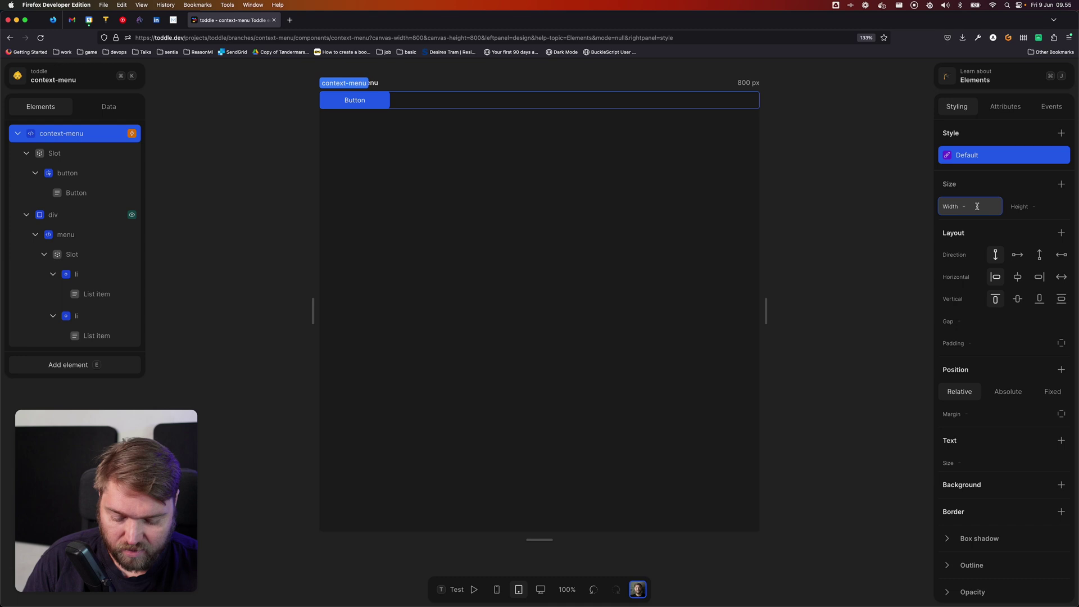
text(fit-cotn)
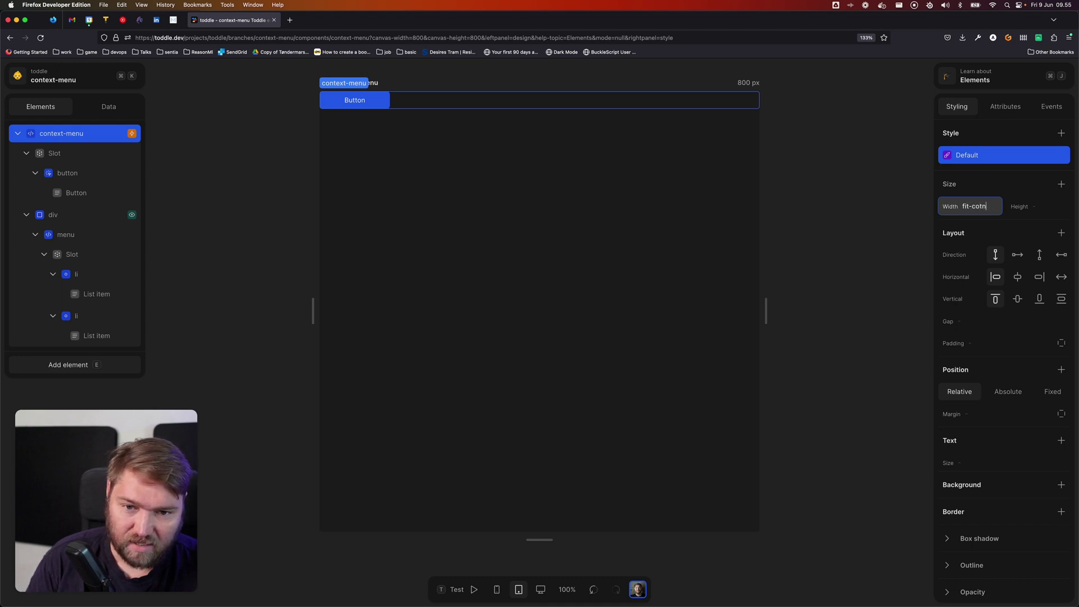
key(BackSpace)
key(BackSpace)
text(ntetn)
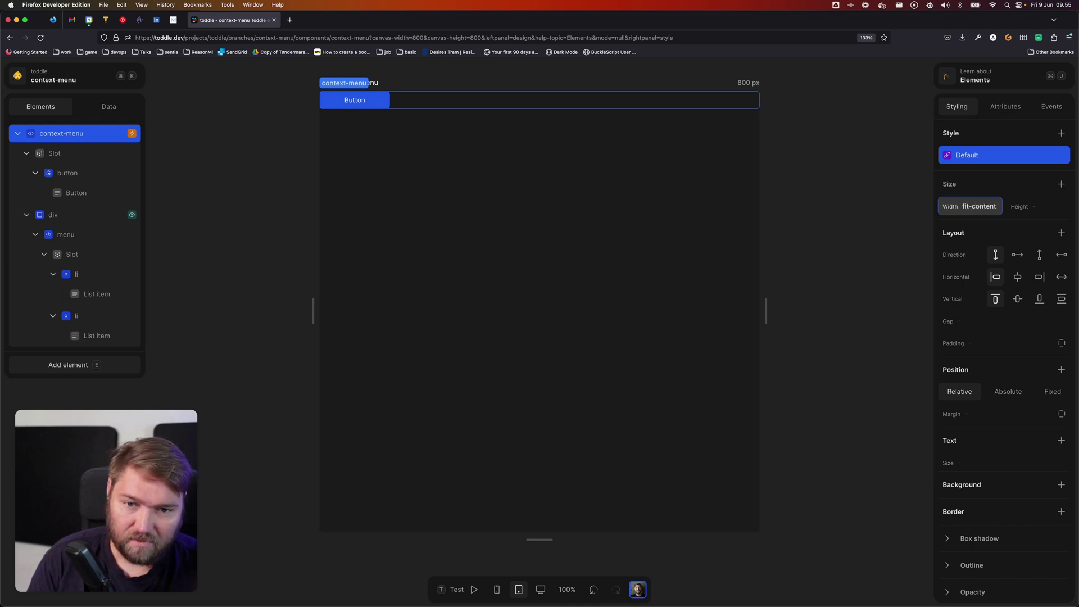
key(Return)
Reselect the root and right-click the canvas to check the result.
click(470, 148)
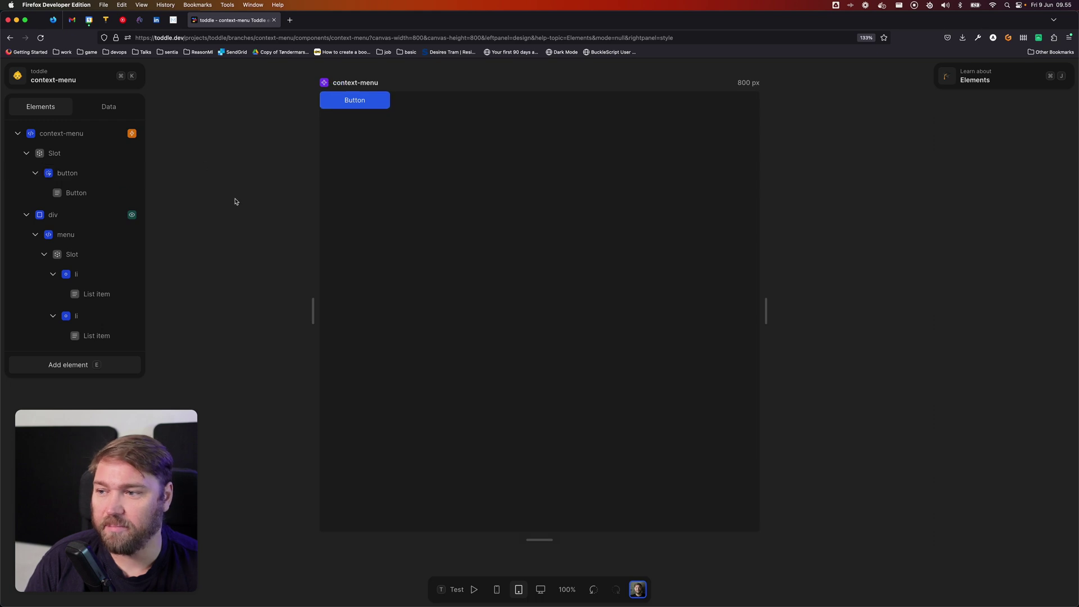
click(62, 133)
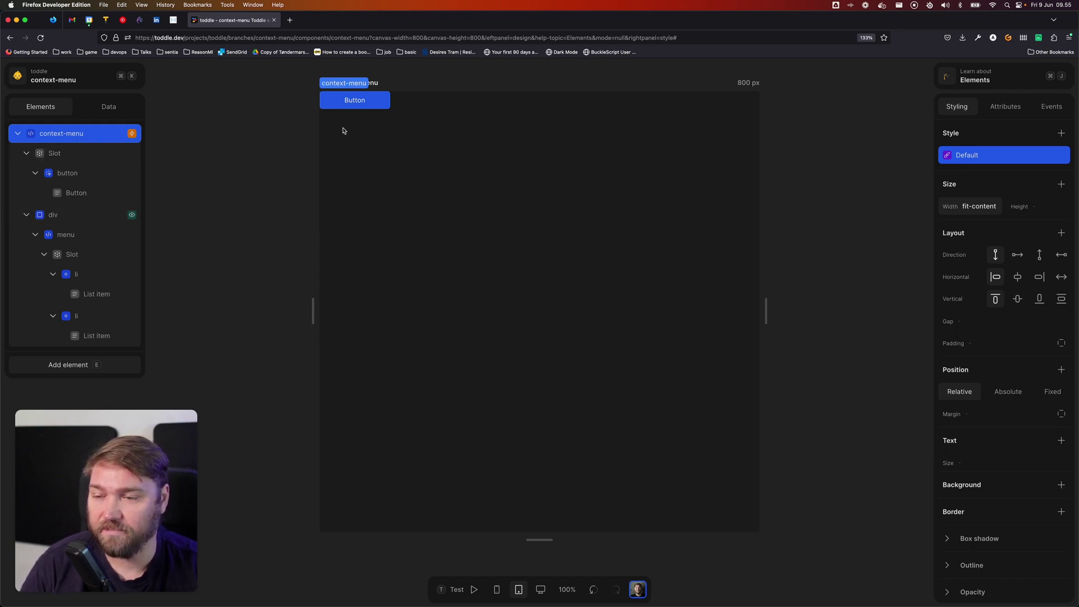
right_click(720, 104)
key(Escape)
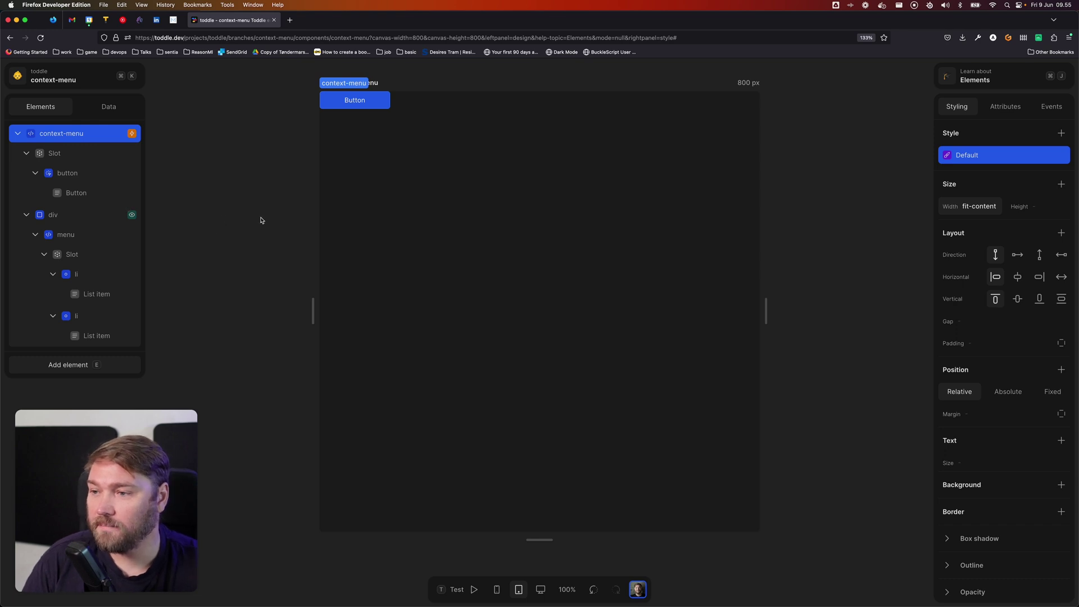
Preview the component to reveal the two list items, then exit Test and select the backdrop div.
click(458, 589)
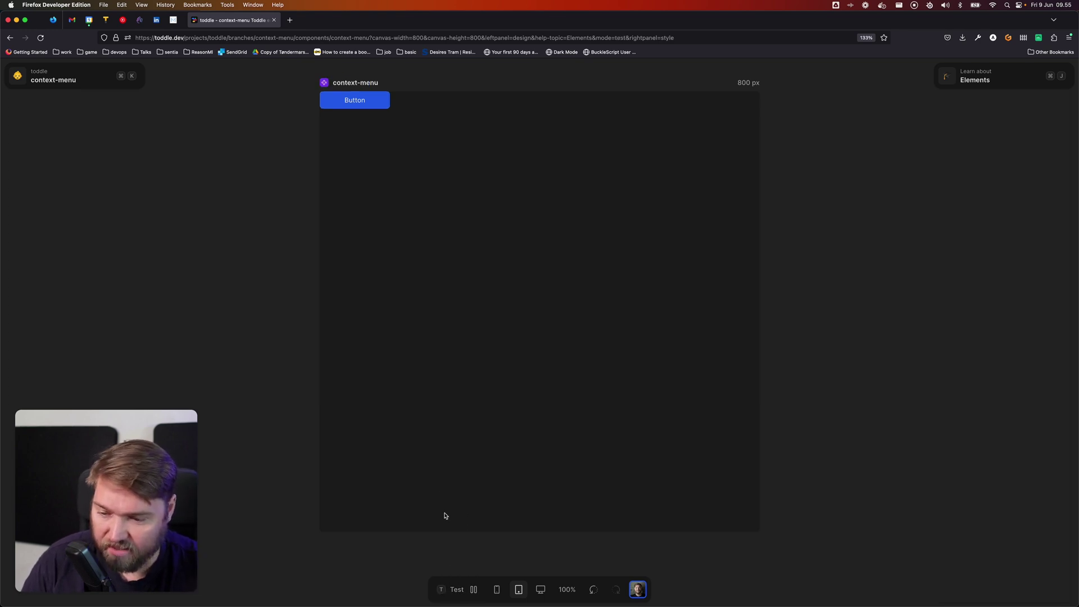
click(369, 107)
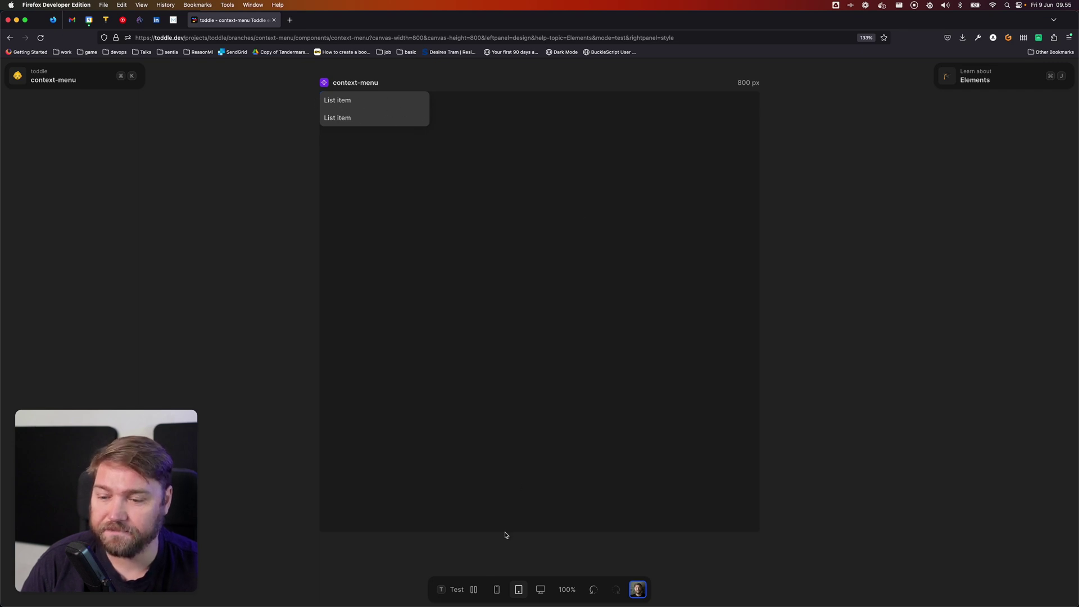
click(456, 589)
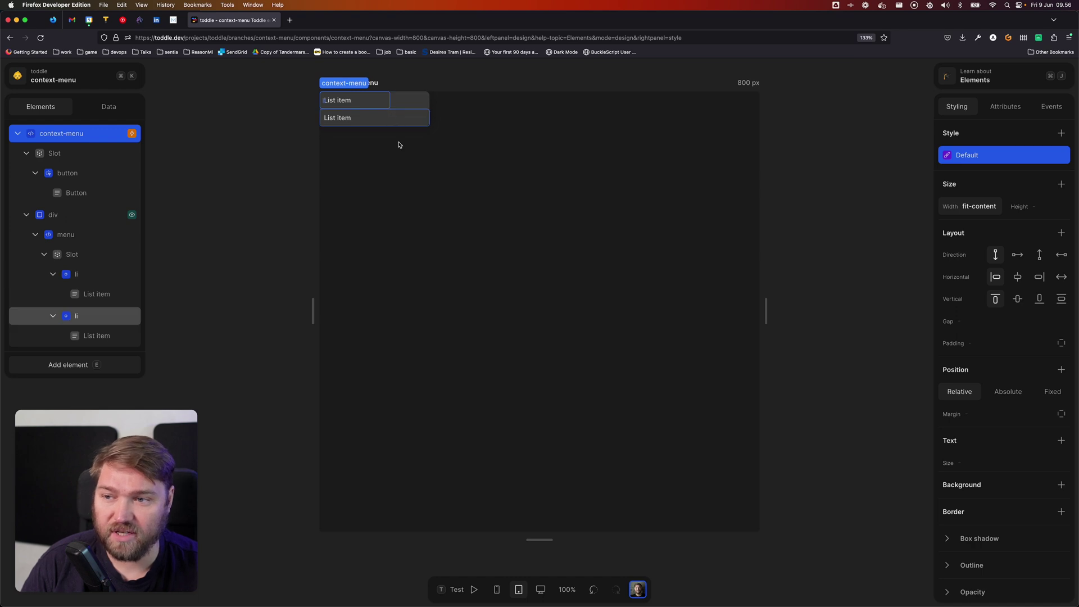
click(456, 589)
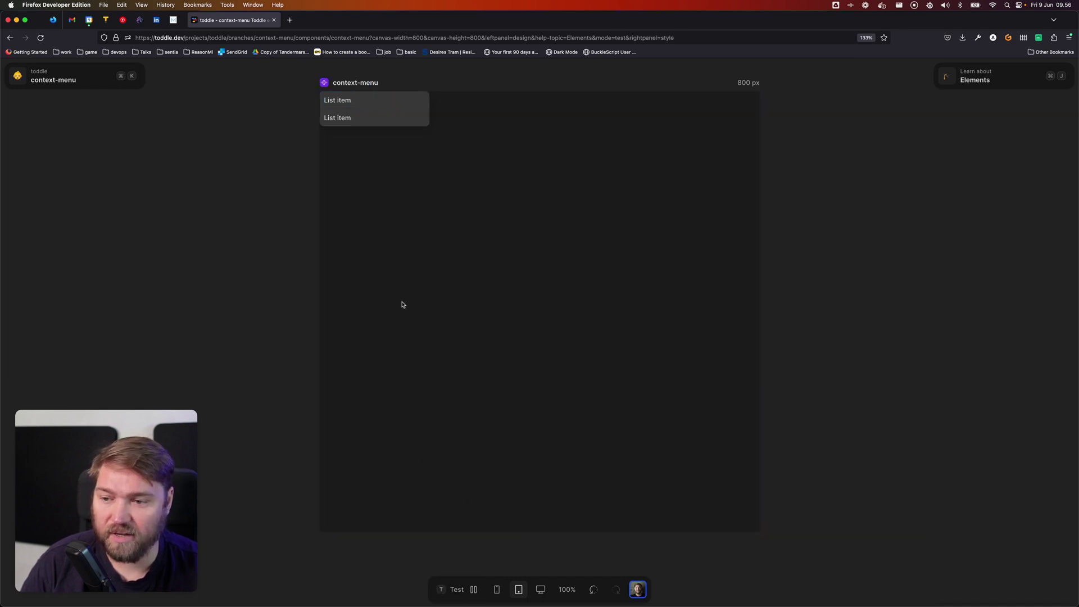
click(457, 589)
click(358, 232)
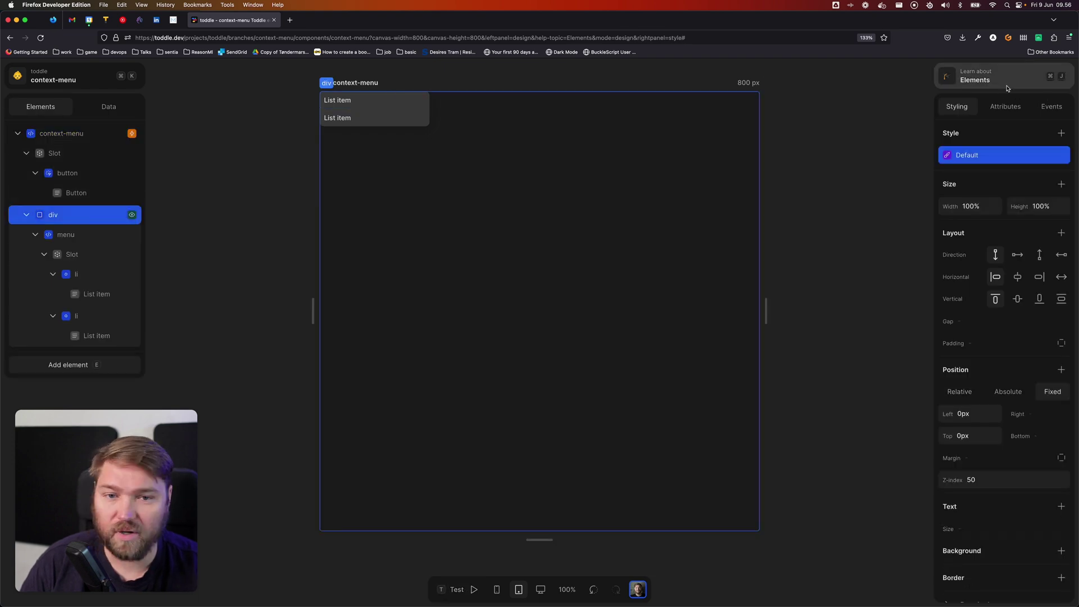
Add a click workflow on the backdrop div that sets Position to null.
click(1051, 107)
click(964, 154)
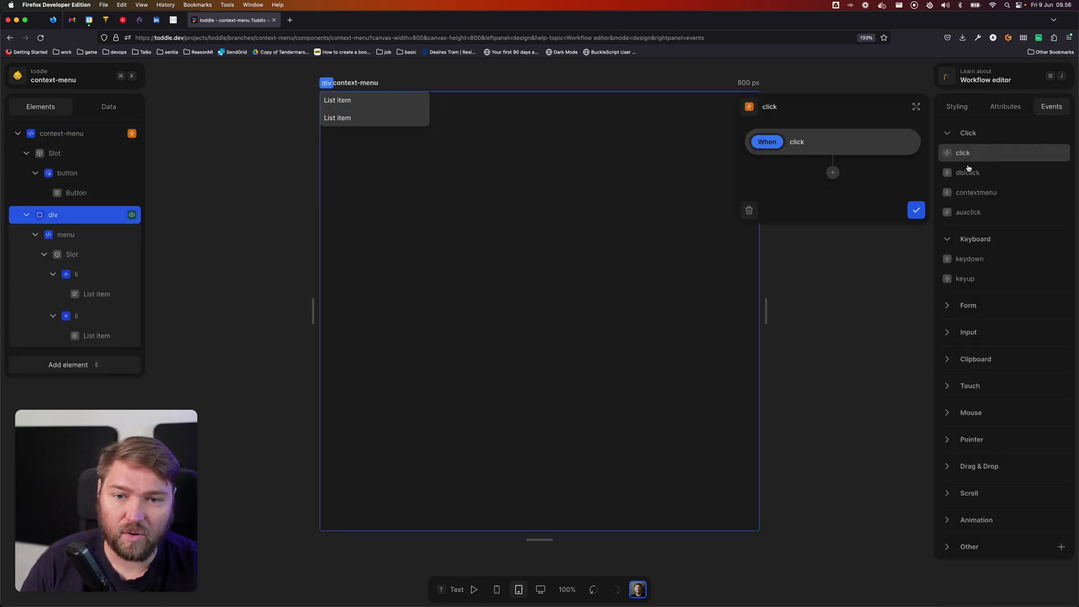
click(832, 172)
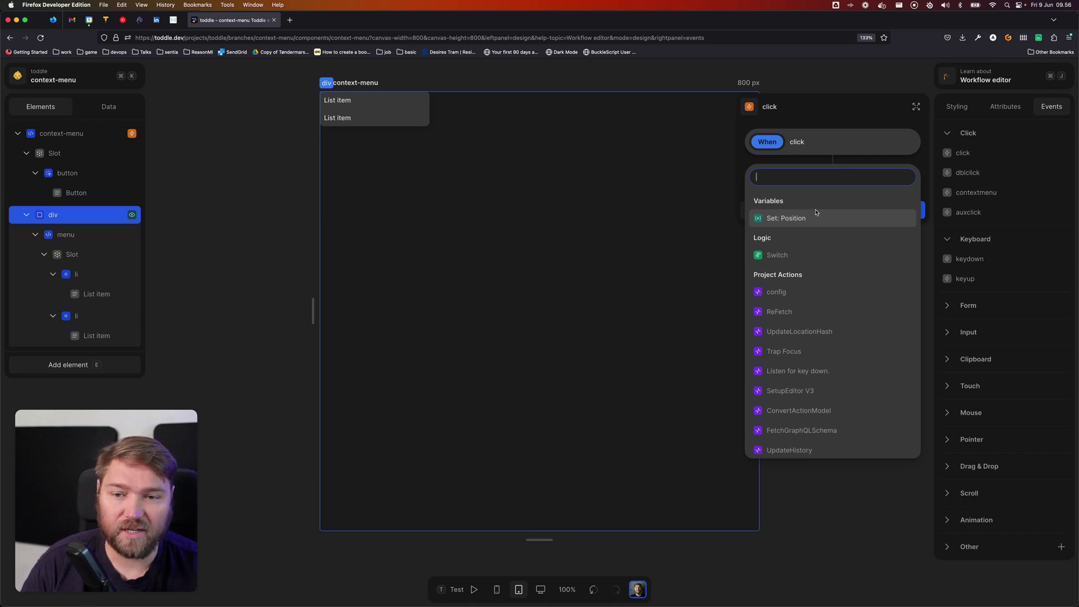
click(767, 218)
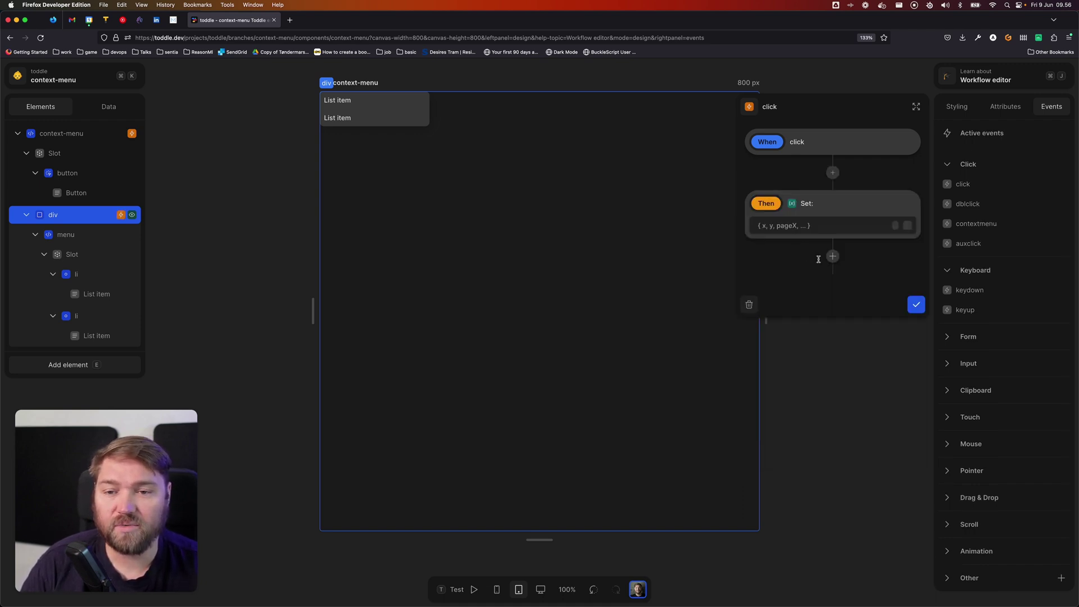
click(907, 225)
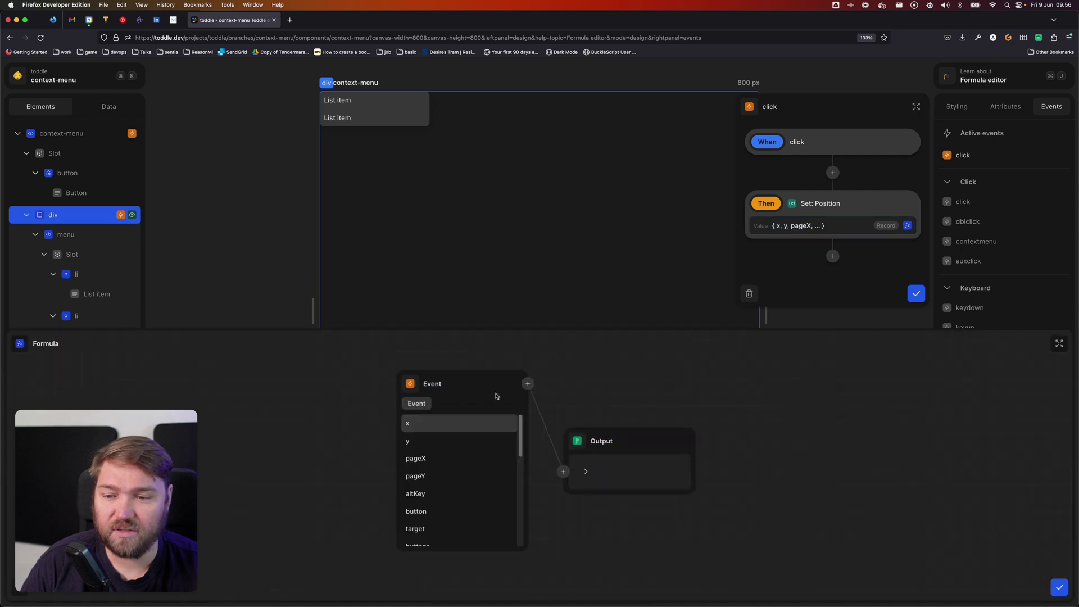
click(410, 384)
text(null)
key(Return)
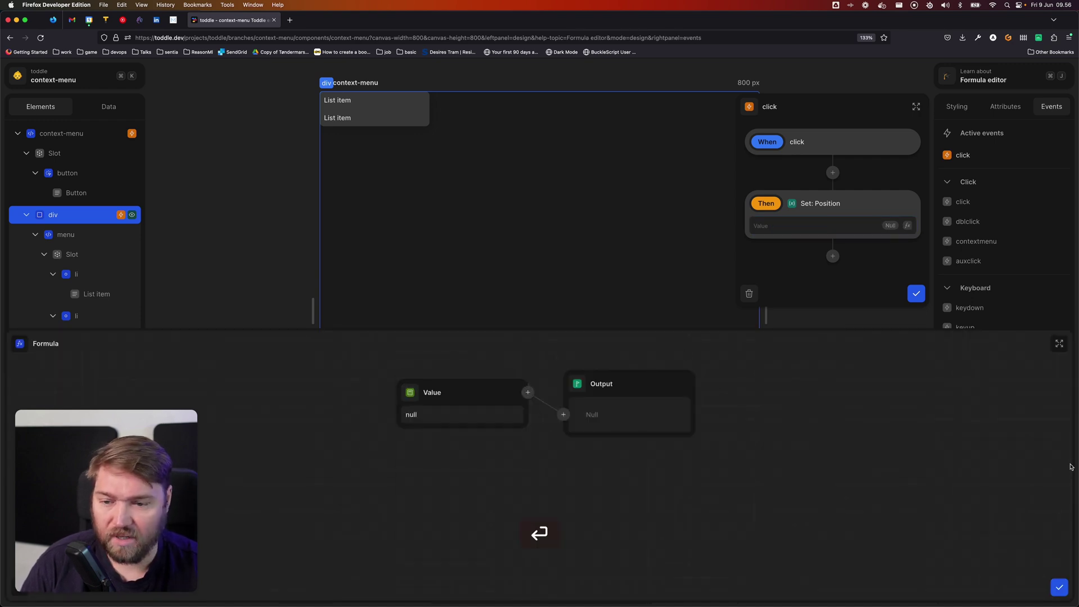
click(1059, 587)
click(548, 323)
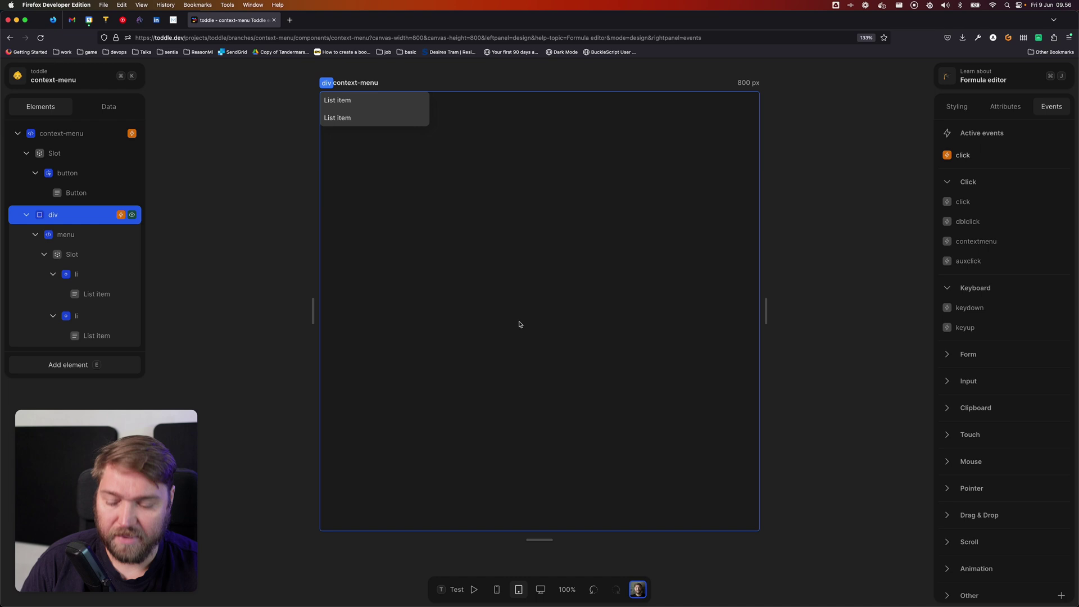
In test mode, right-click the canvas until the two-item menu appears, then click away to close it.
click(473, 589)
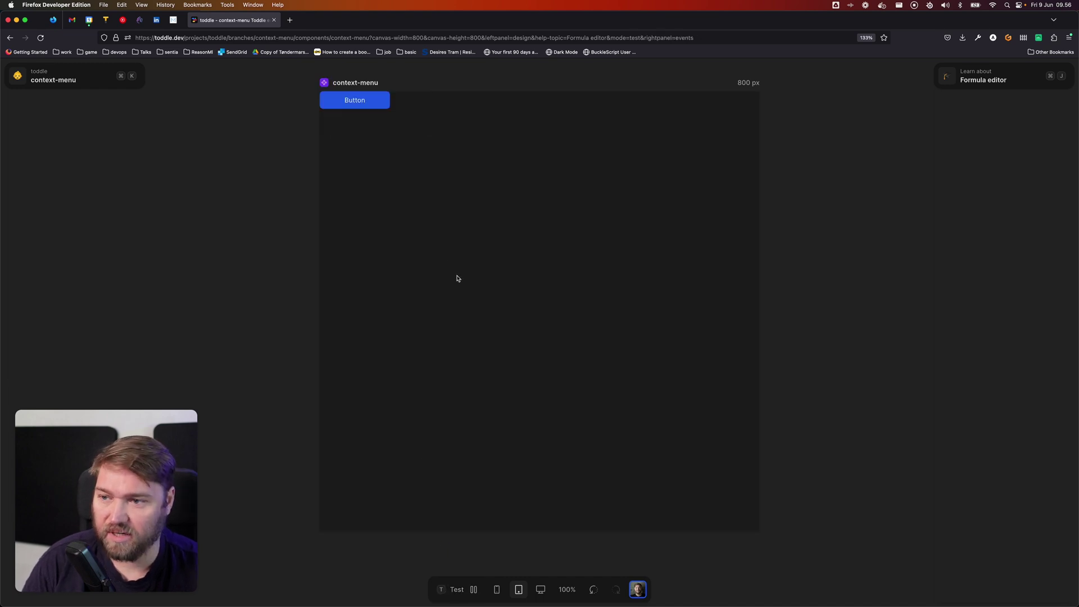
right_click(439, 139)
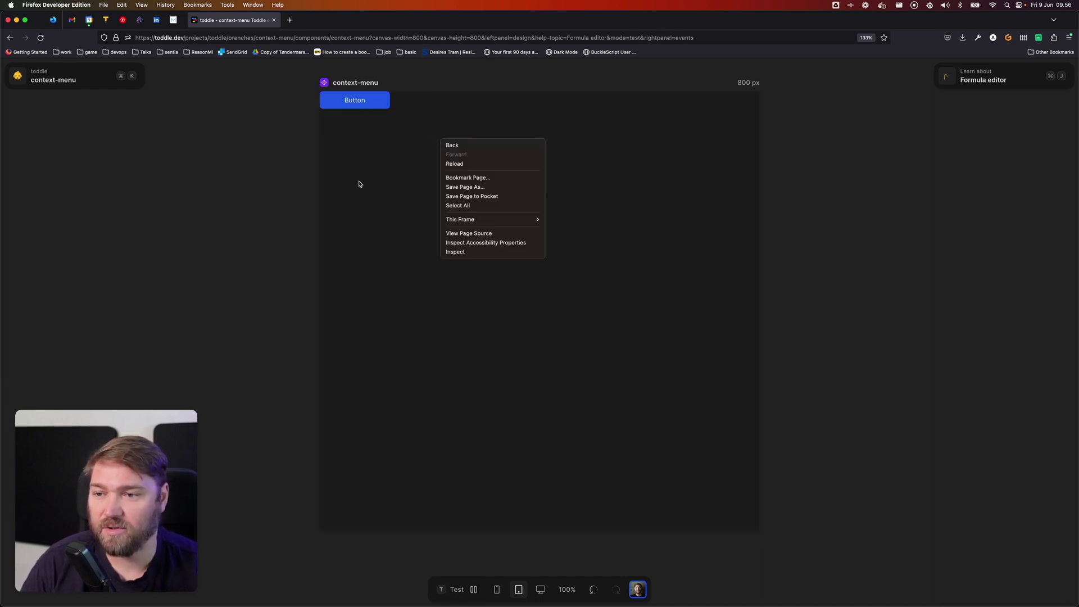
right_click(359, 180)
right_click(433, 118)
right_click(432, 112)
right_click(377, 105)
right_click(376, 104)
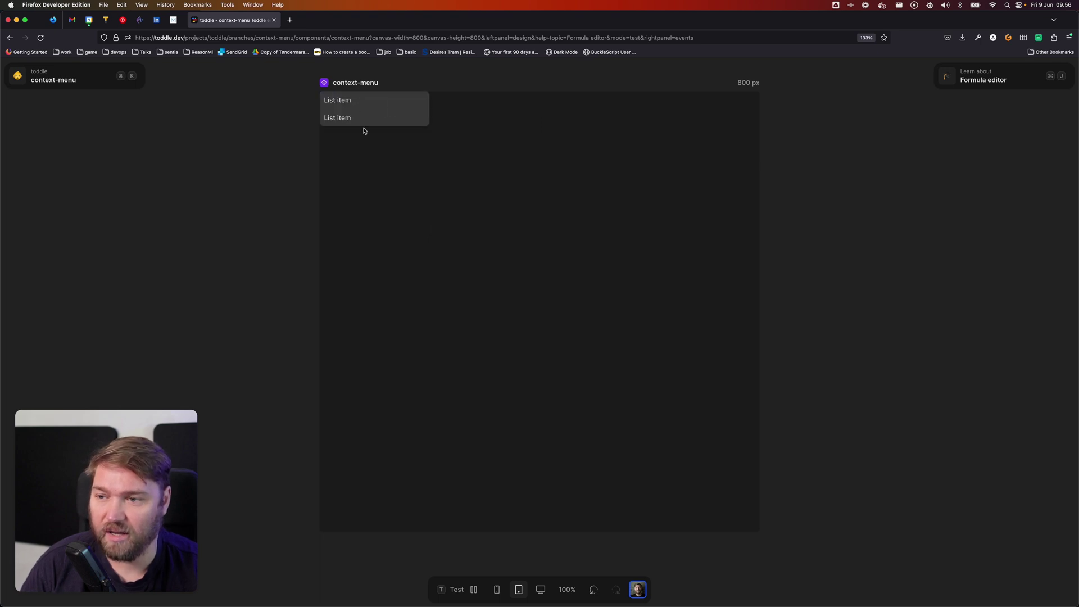
click(424, 240)
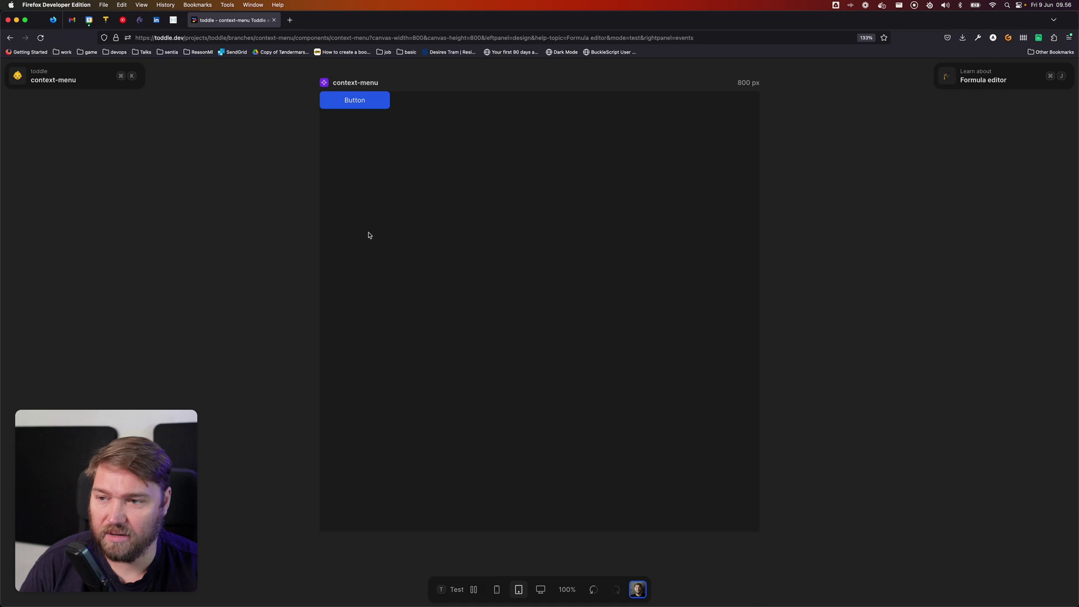
Reopen and dismiss the menu over the button, try other spots, and cancel the screenshot overlay.
right_click(380, 101)
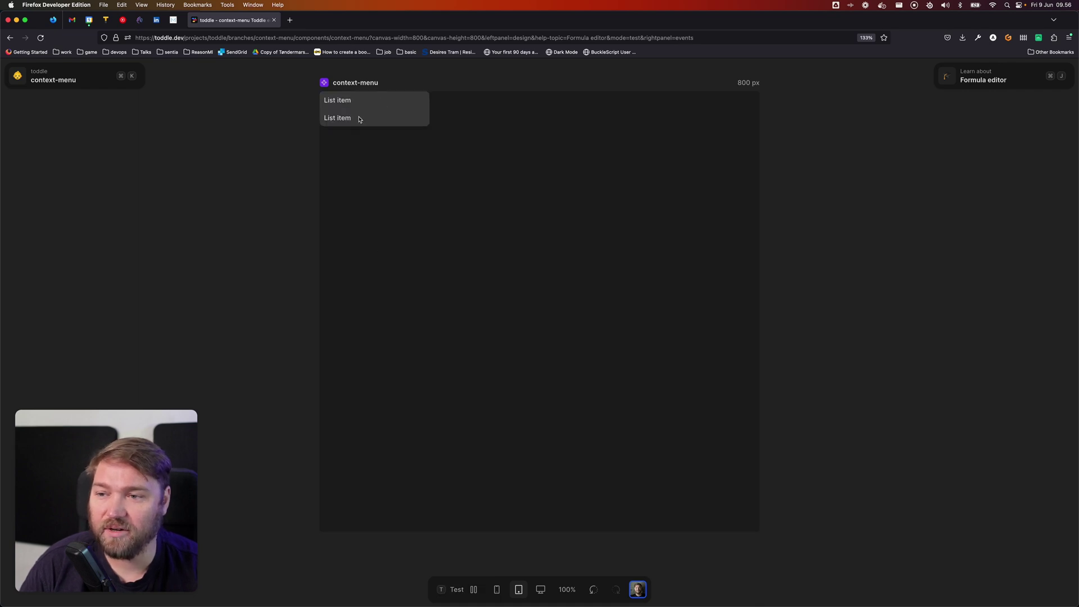
click(358, 119)
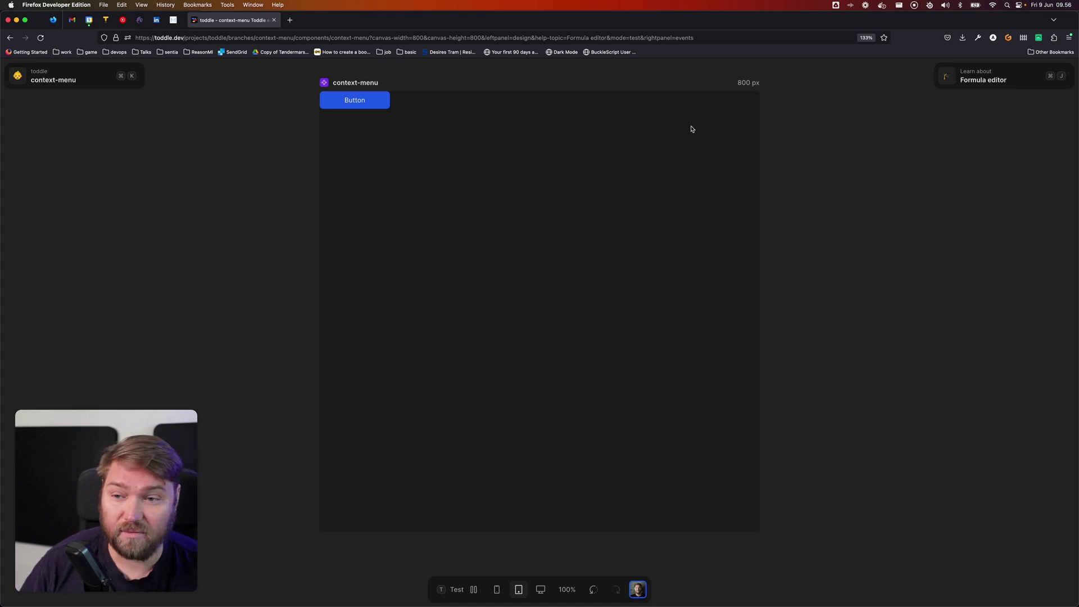
right_click(692, 203)
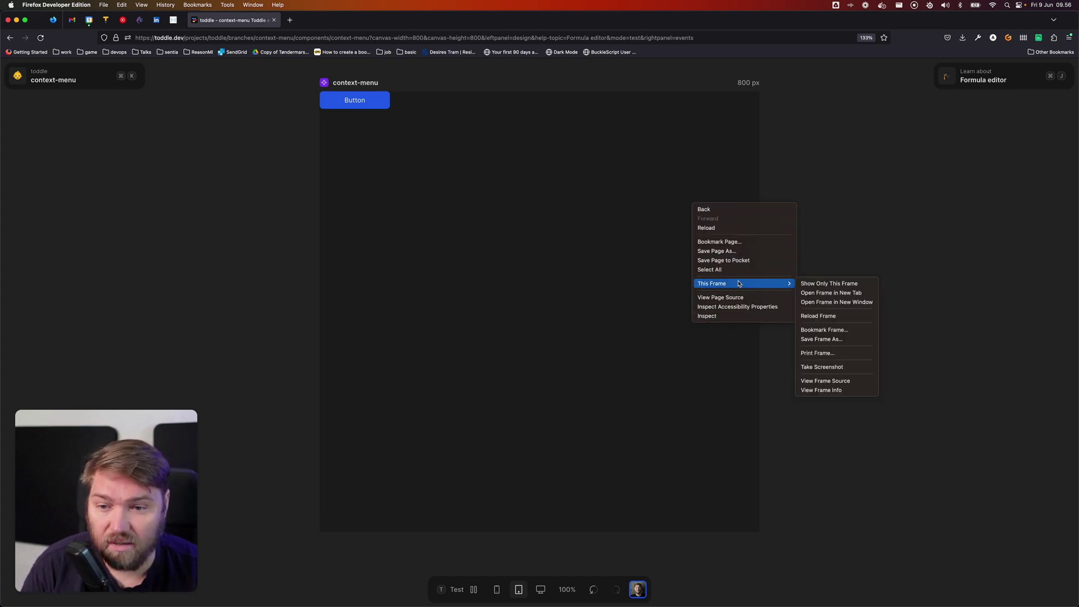
right_click(861, 274)
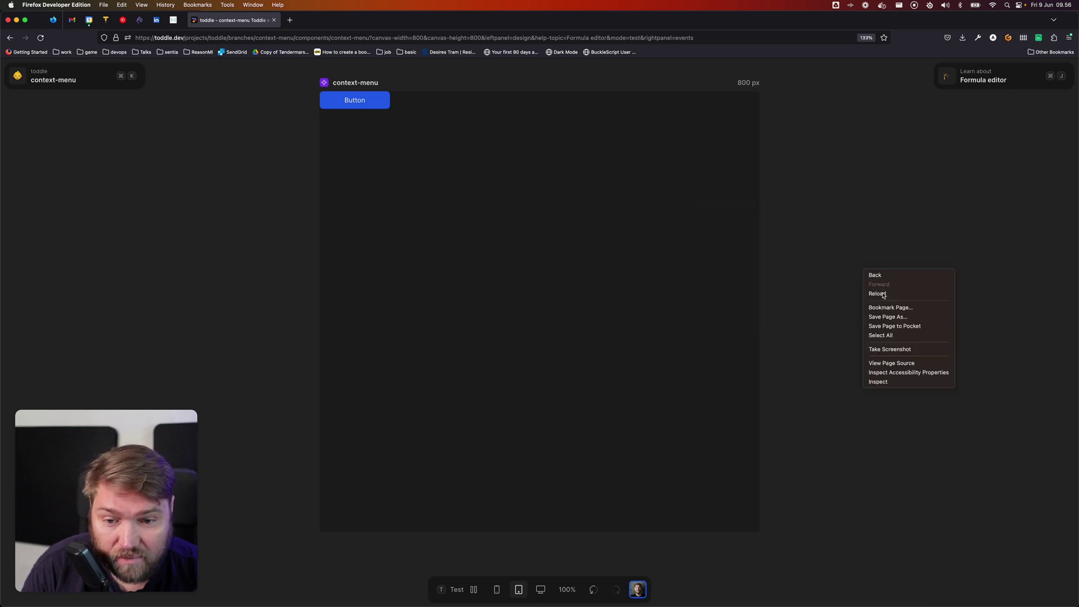
click(909, 349)
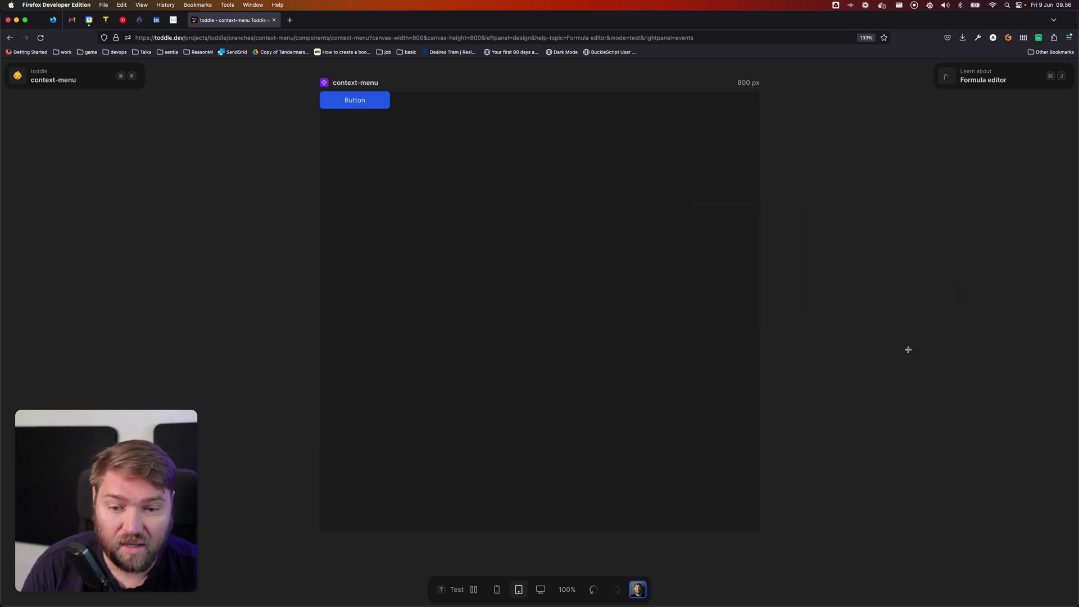
key(Escape)
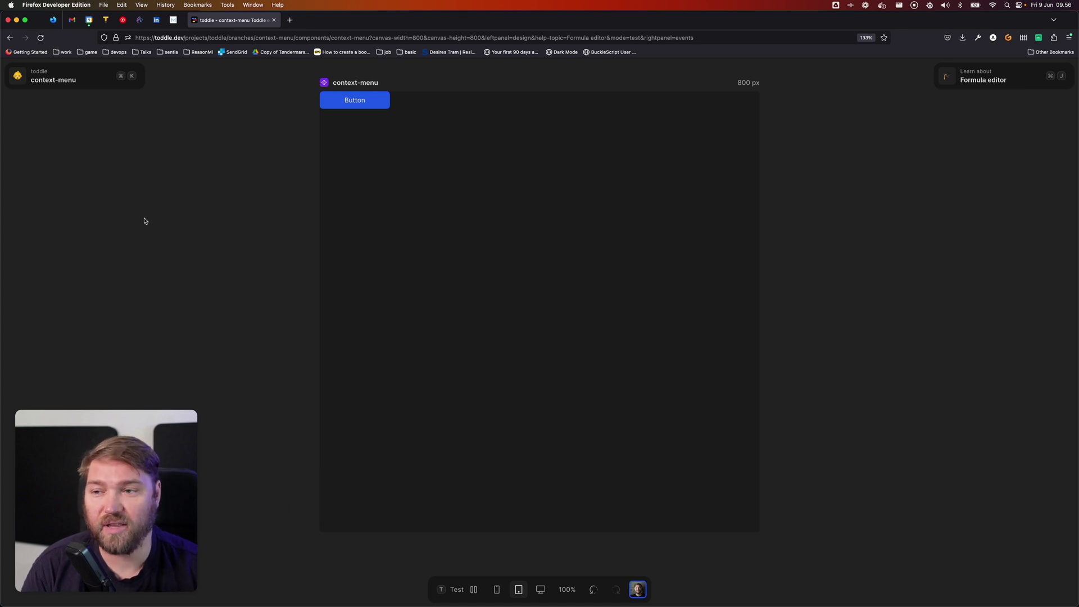
Back in design mode, add a 'style' attribute to the menu element and open its value formula.
click(458, 589)
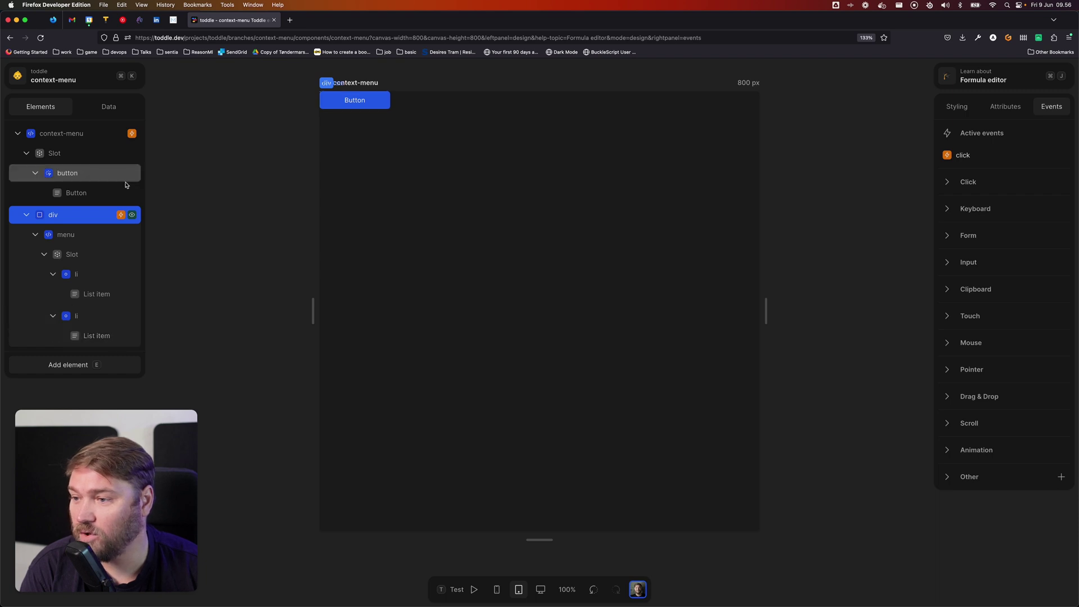
click(94, 235)
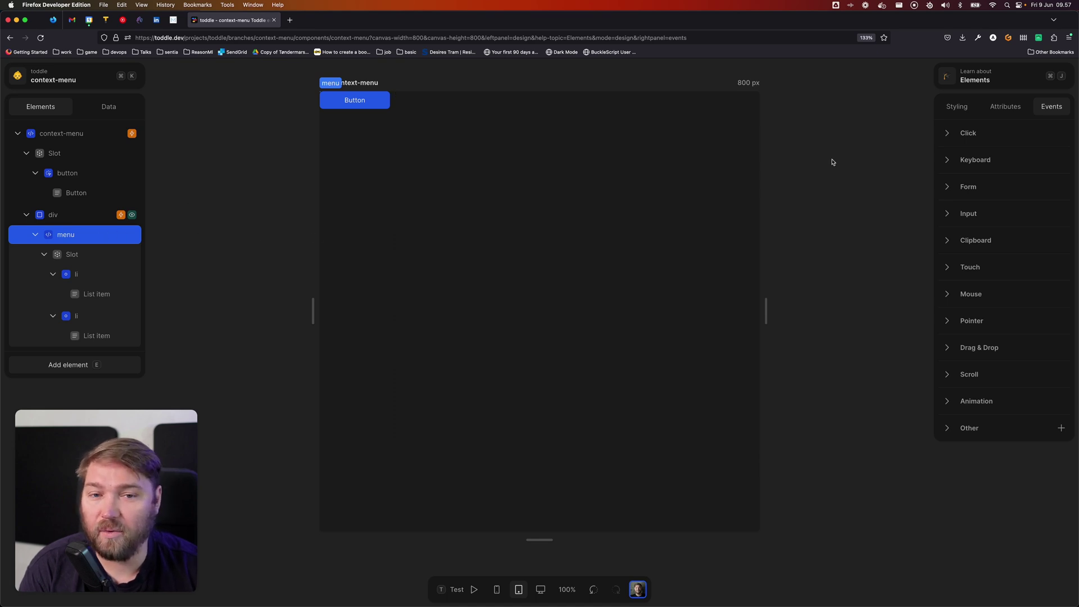
click(998, 107)
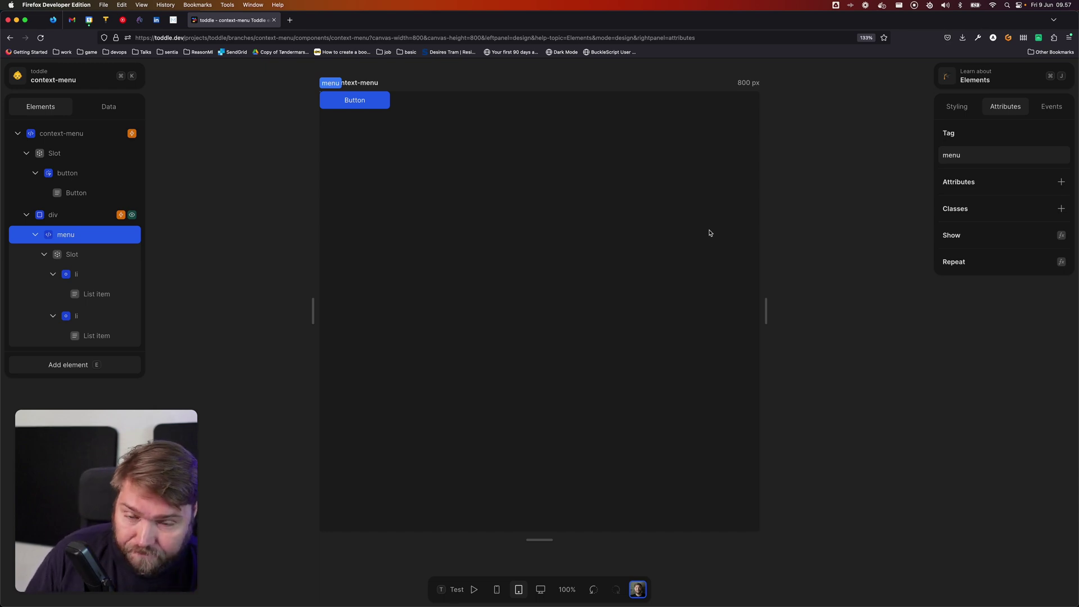
click(1061, 182)
text(style)
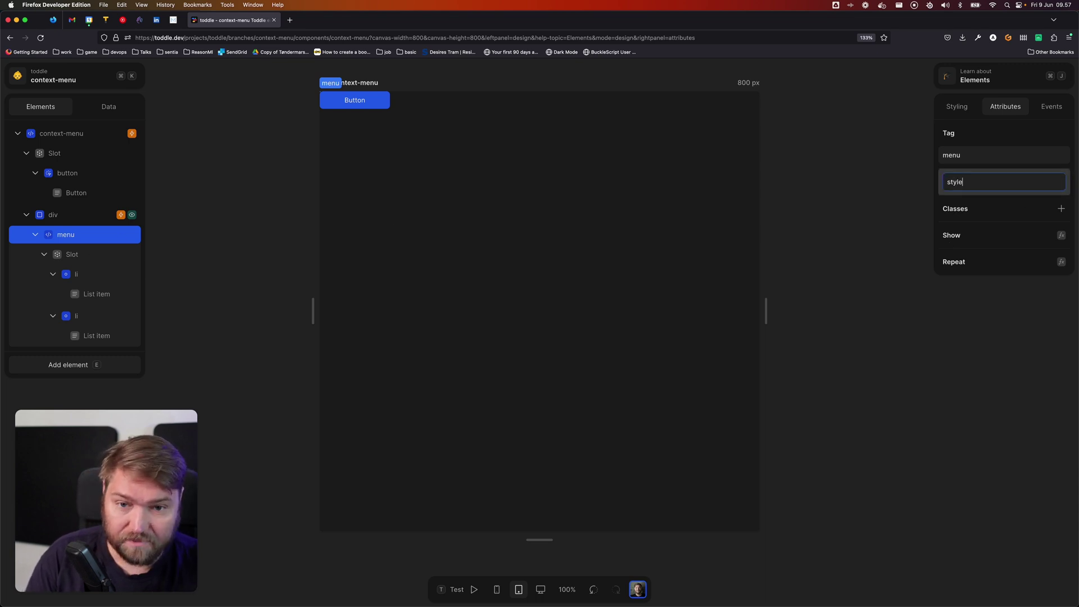
key(Return)
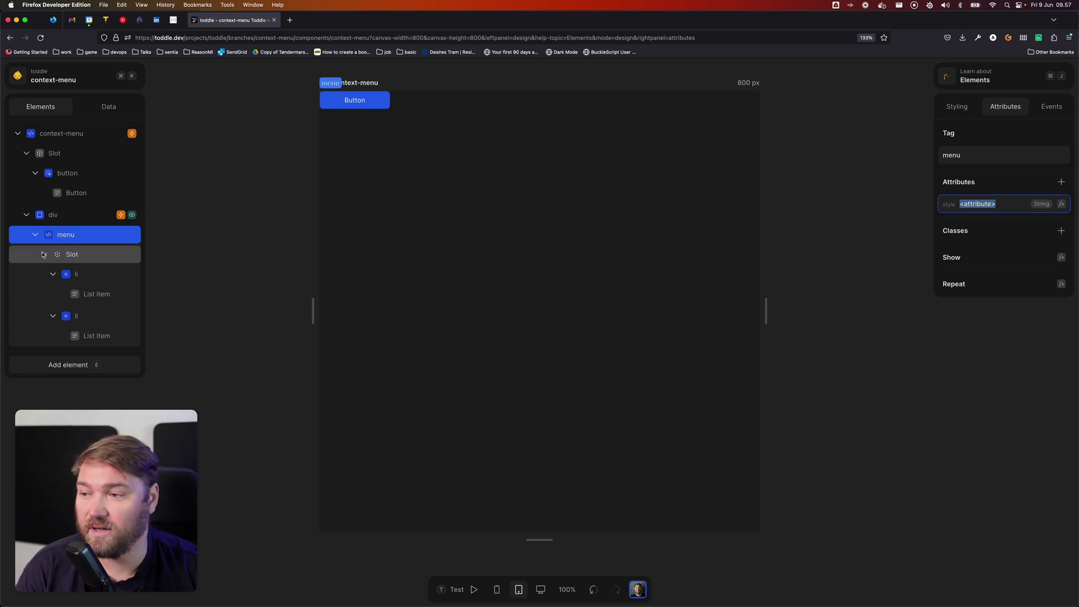
click(1062, 204)
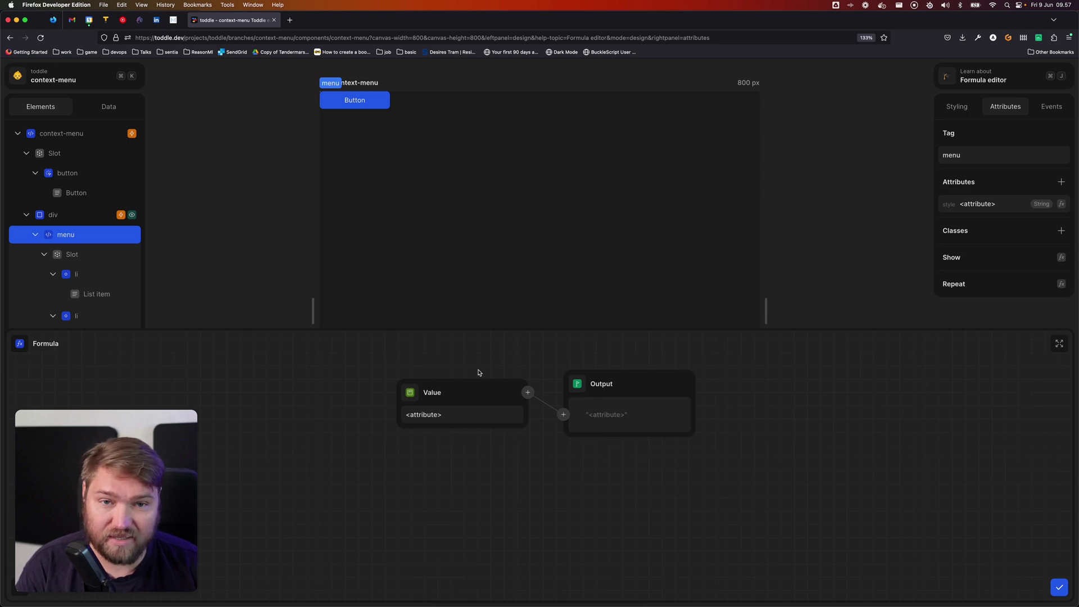
Make the style value a Concatenate of 'left:' and the Position variable, and apply the formula.
click(410, 394)
text(conca)
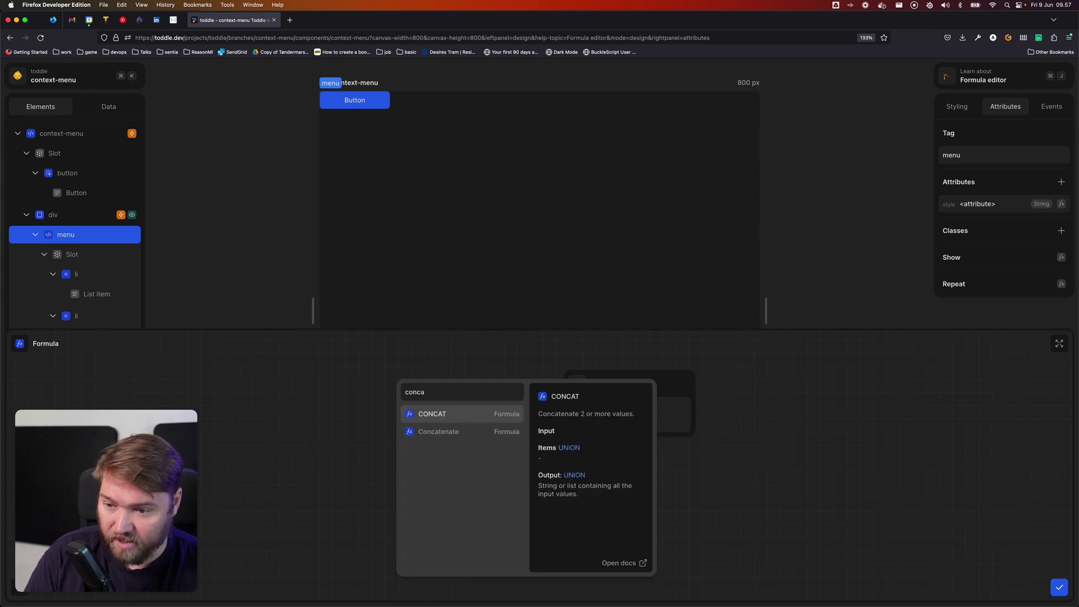
key(Down)
key(Return)
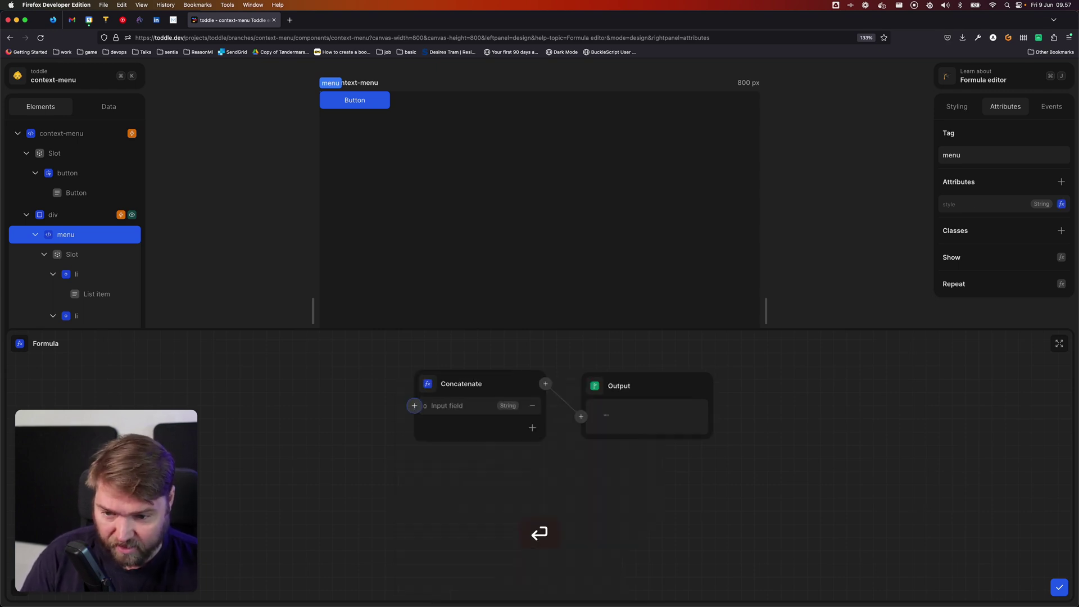
click(489, 409)
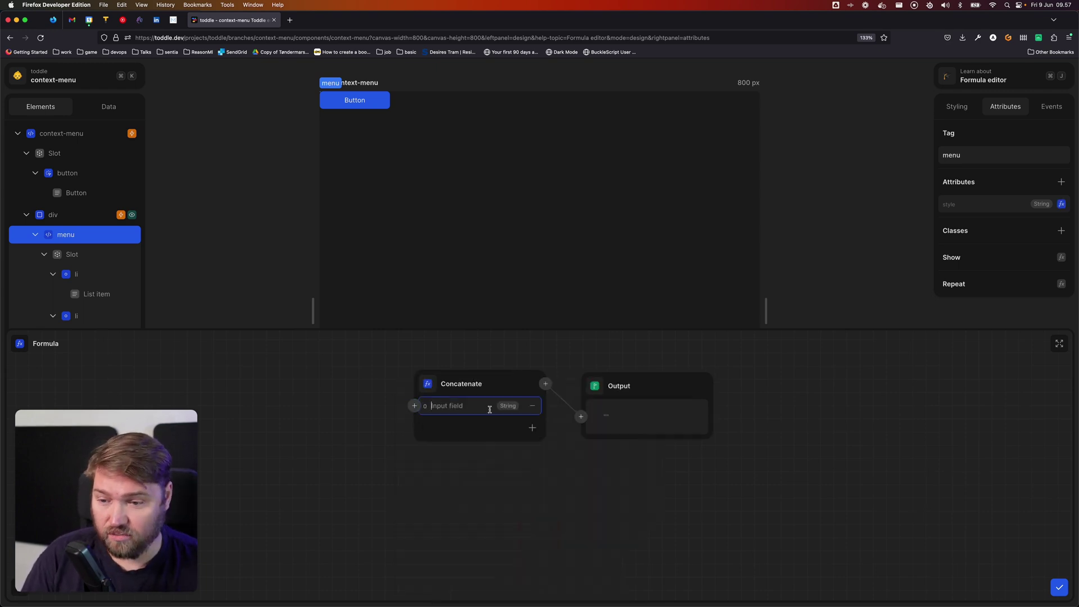
text(left:)
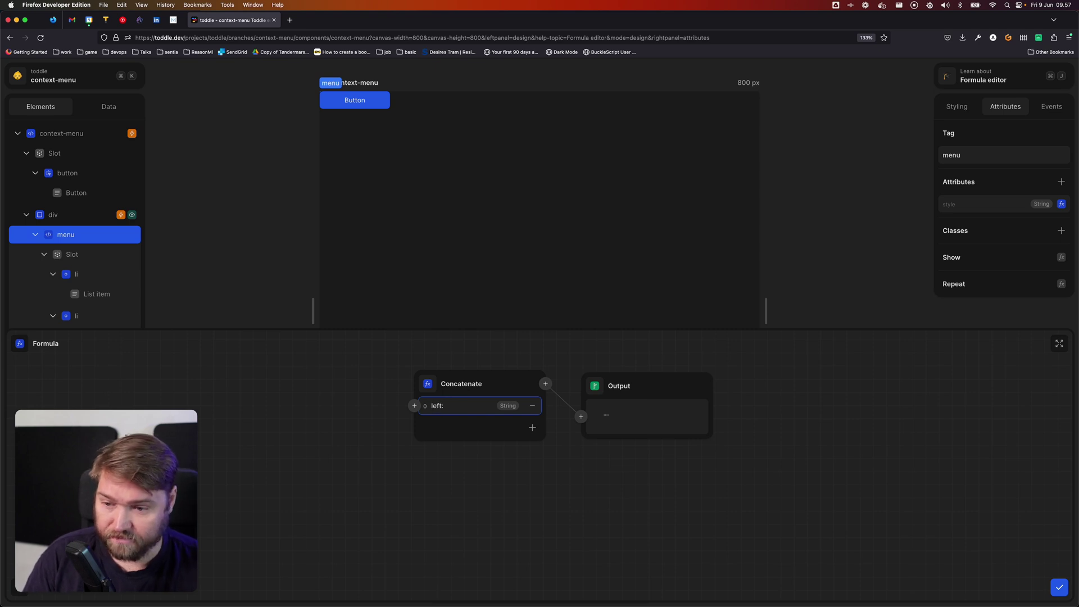
click(532, 427)
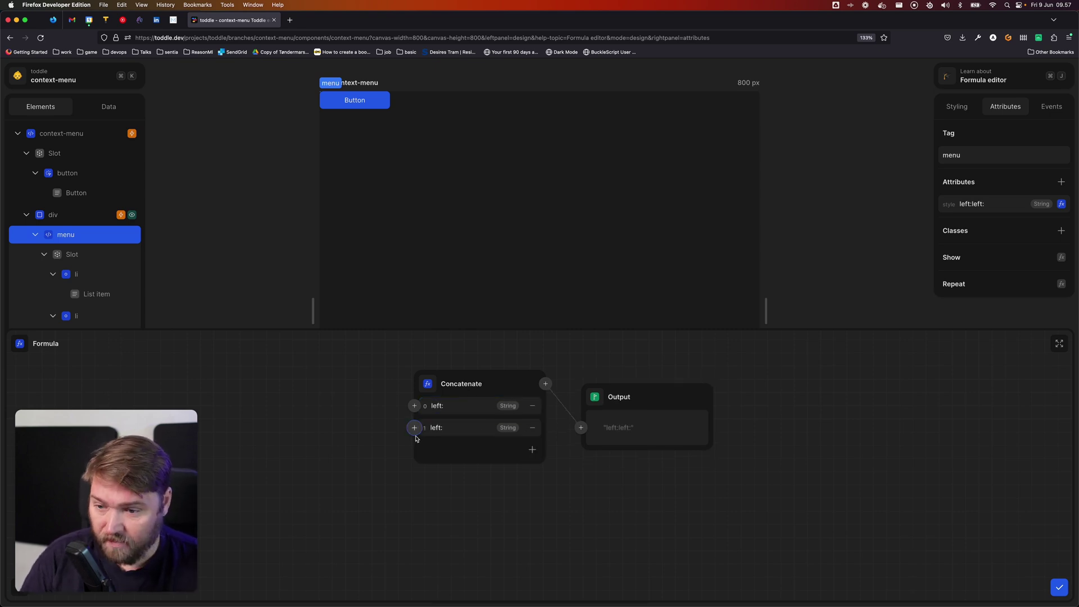
click(414, 427)
click(381, 471)
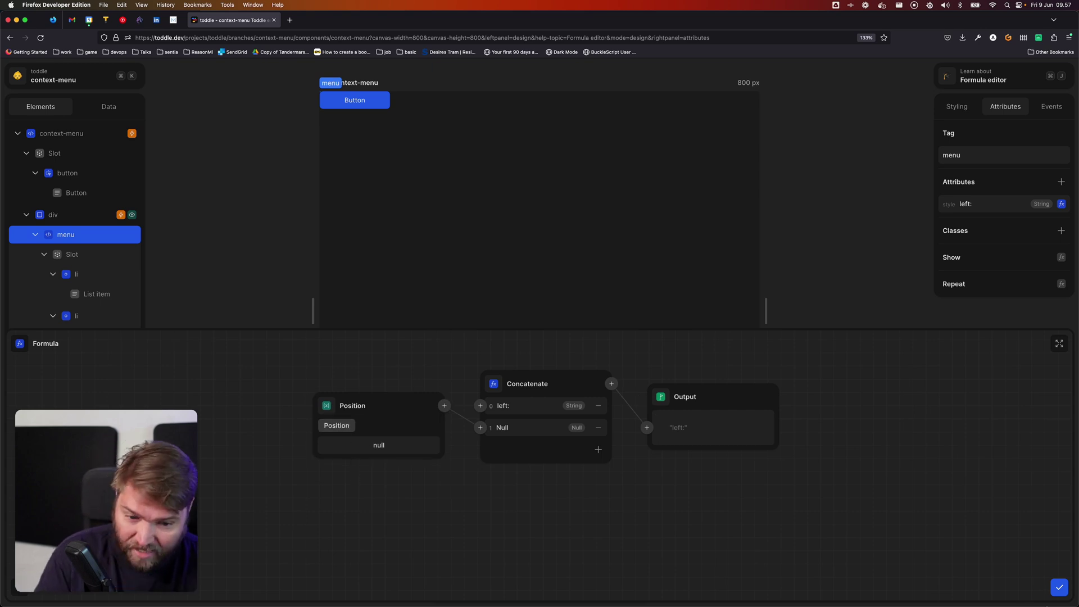
click(1057, 586)
click(434, 201)
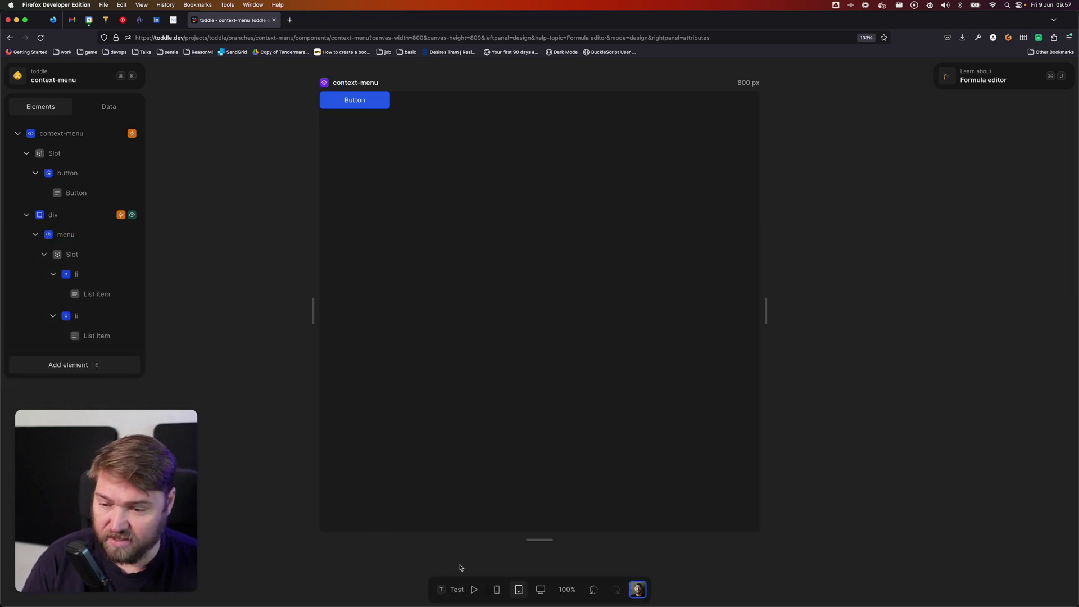
Test the right-click menu, then reopen the menu element's style formula in design mode.
click(465, 585)
right_click(360, 101)
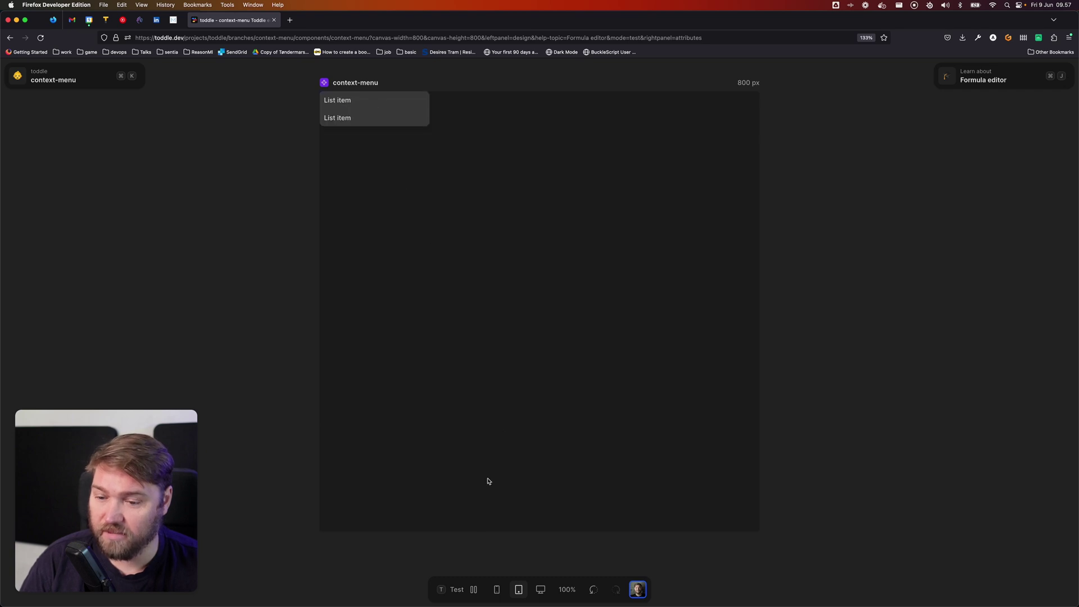
click(466, 590)
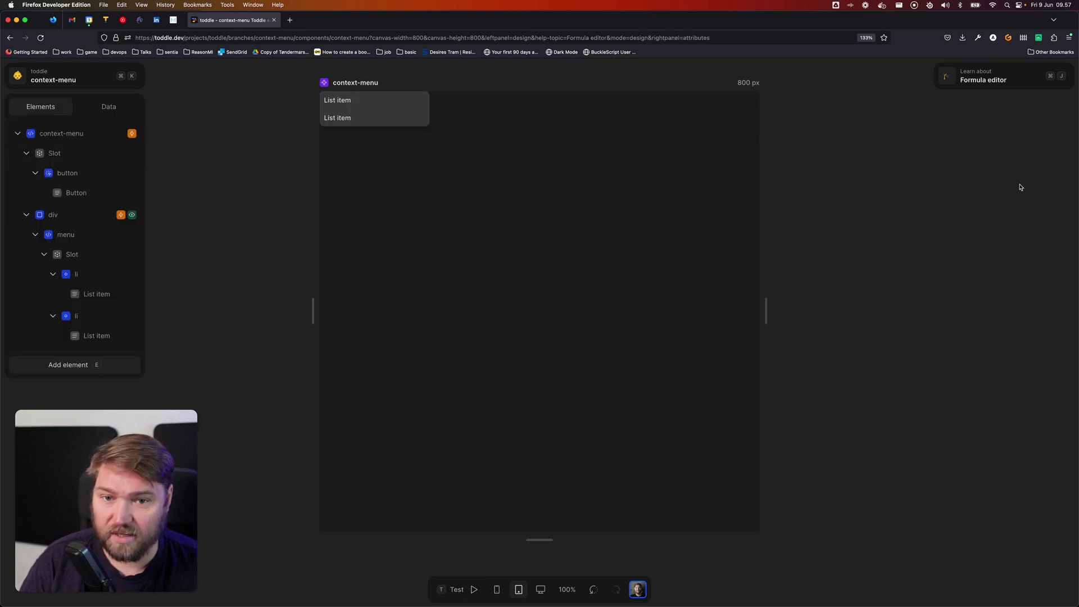
click(86, 237)
click(87, 237)
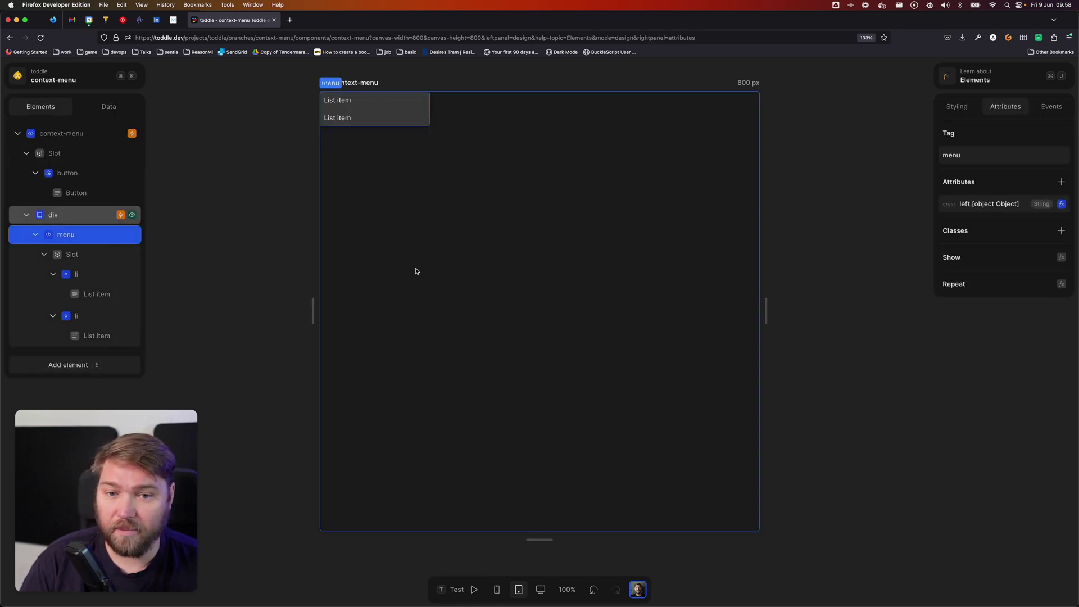
click(1061, 205)
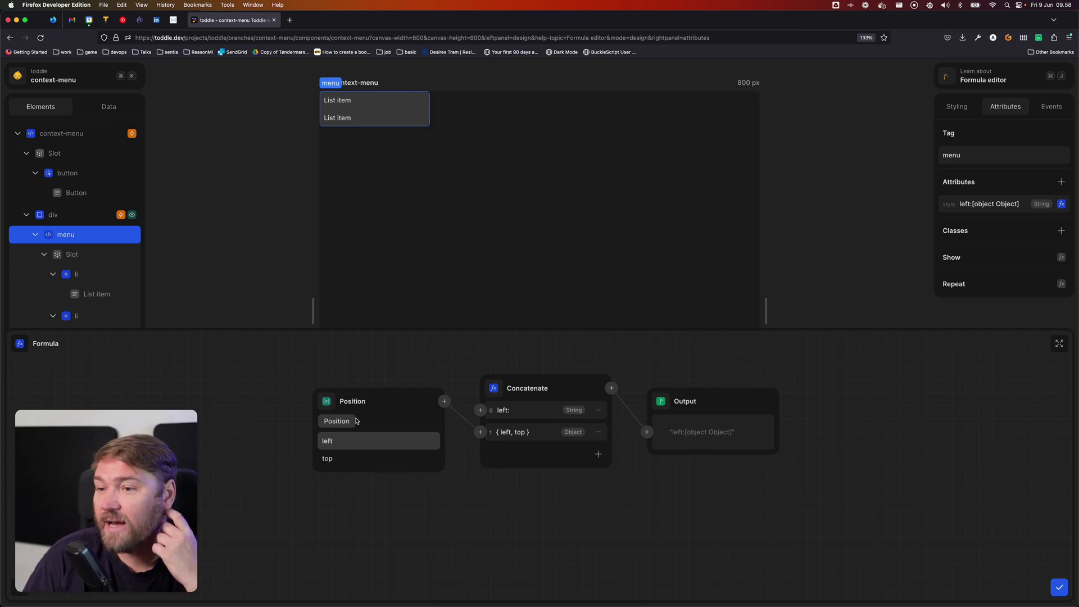
Use only Position's left value and add a third 'px;' input to the concatenation.
click(370, 448)
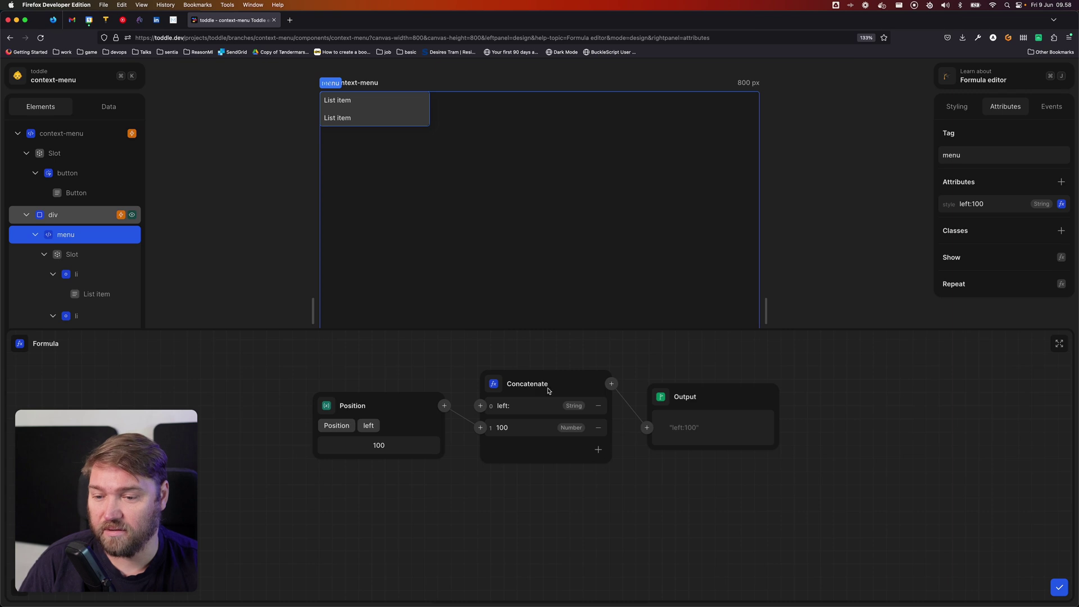
click(598, 449)
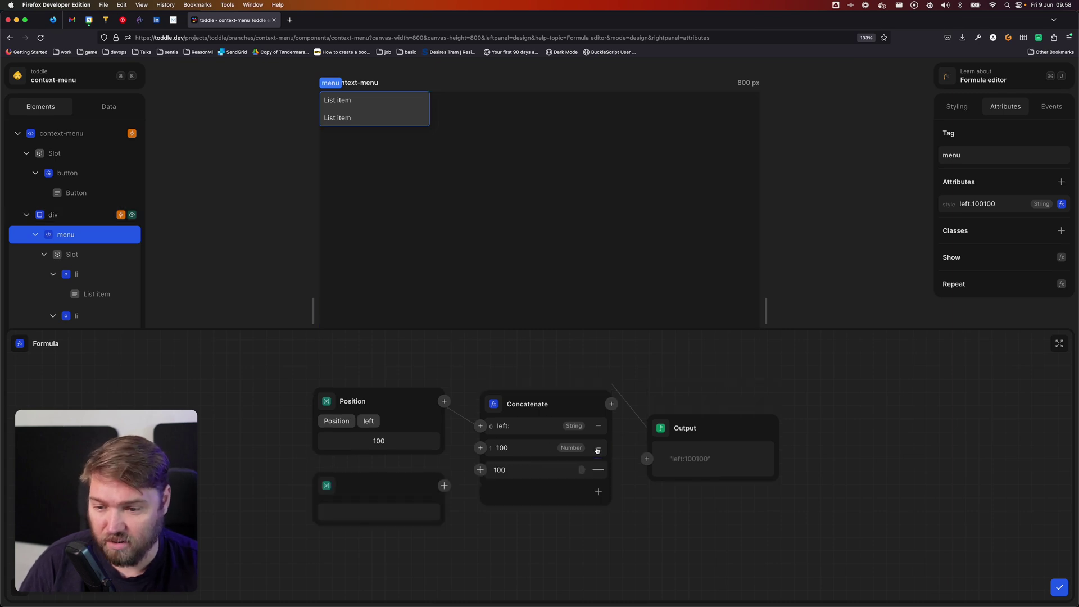
click(534, 475)
key(super+BackSpace)
text(px)
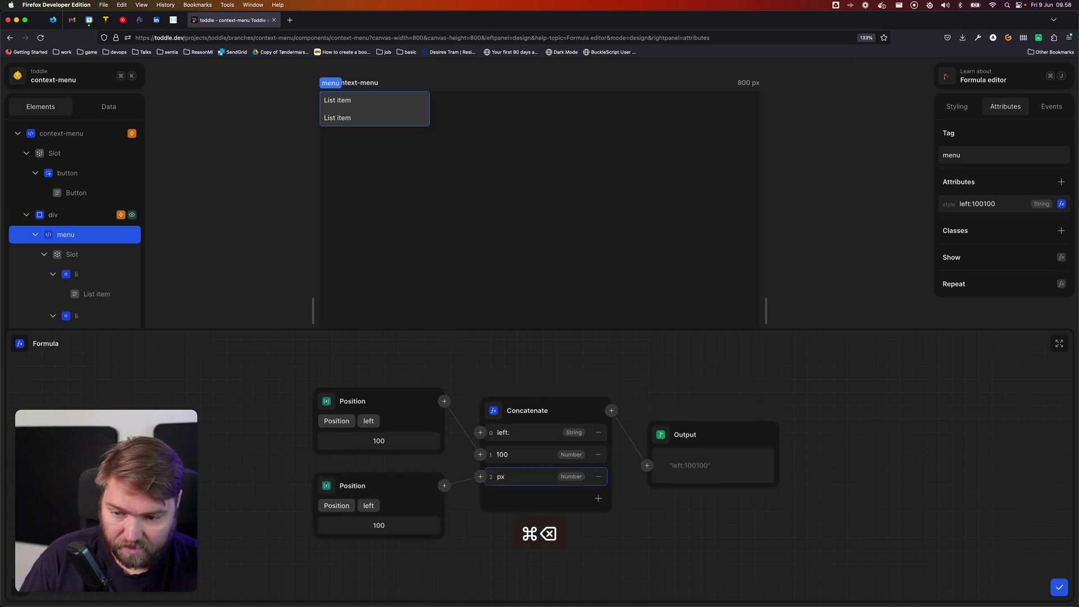
key(Return)
double_click(526, 451)
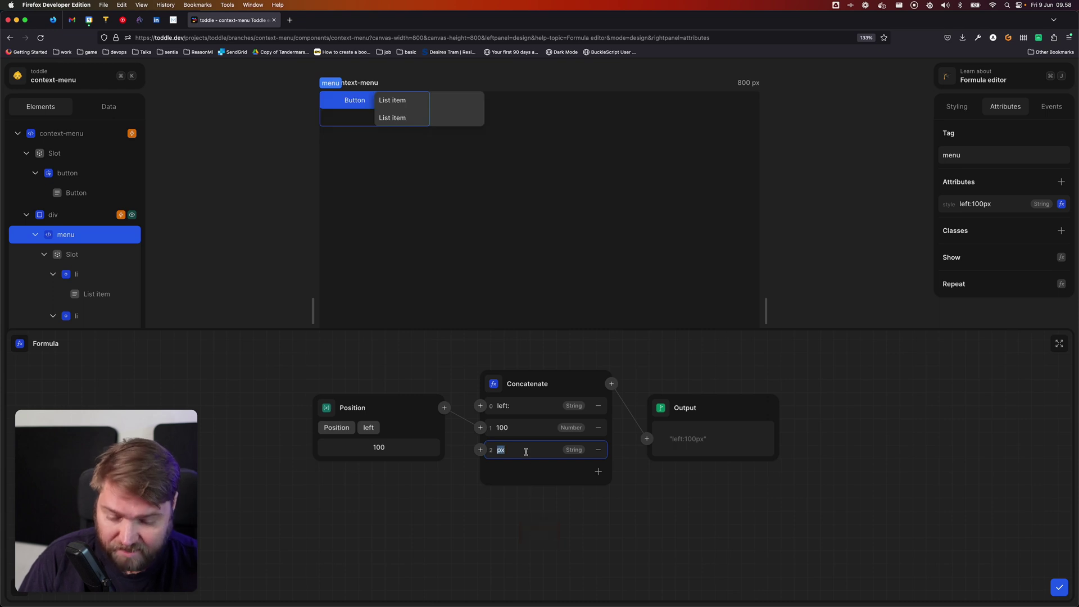
key(Right)
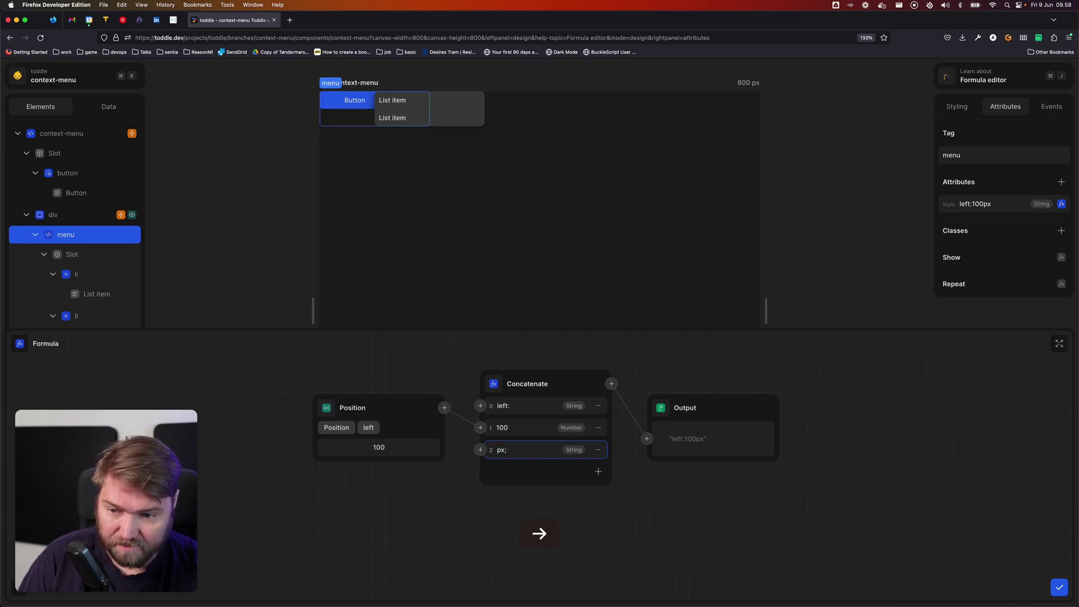
text(;)
Add a 'top:' string input and a further input bound to Position's top value.
click(598, 471)
double_click(530, 474)
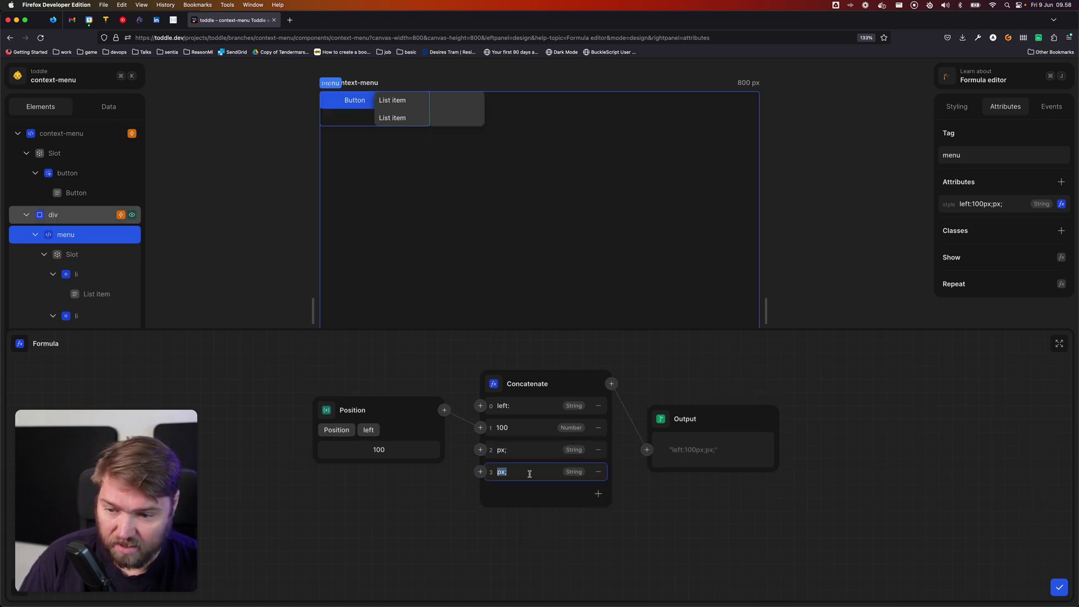
key(BackSpace)
text(height:)
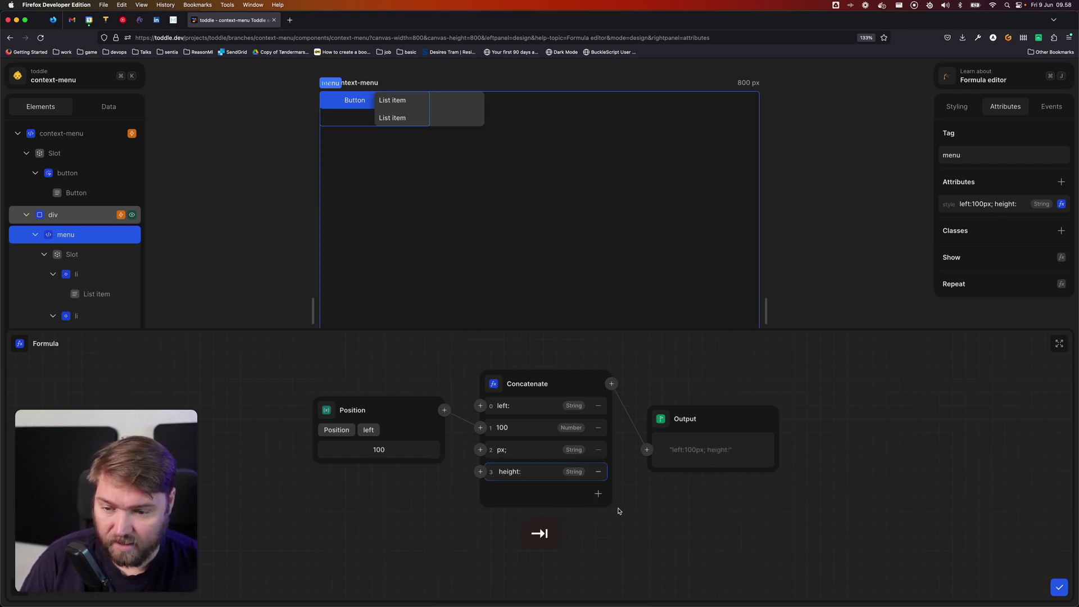
click(598, 494)
click(481, 494)
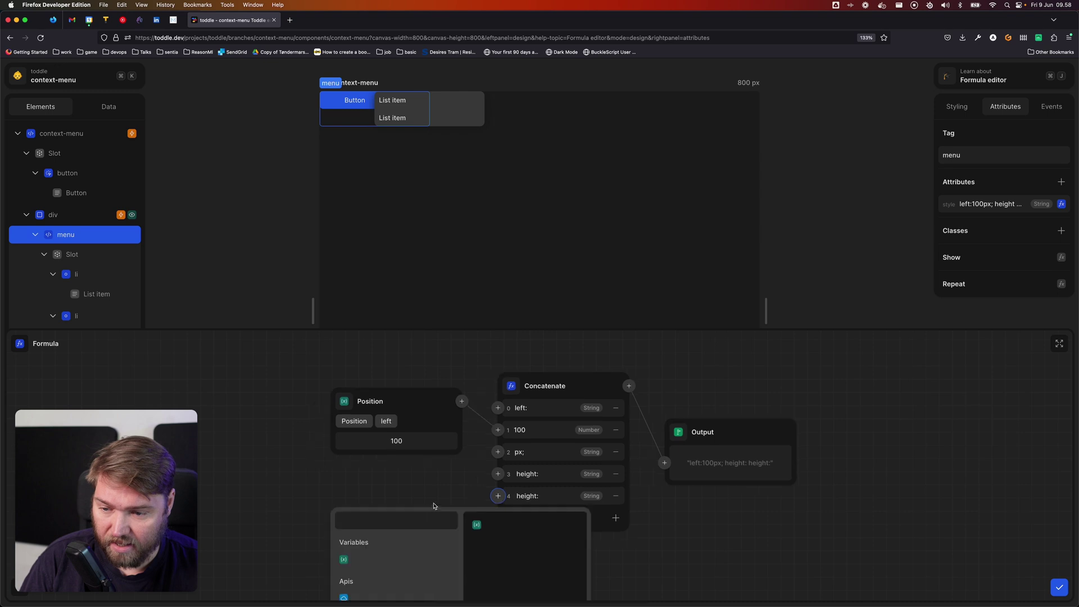
click(365, 559)
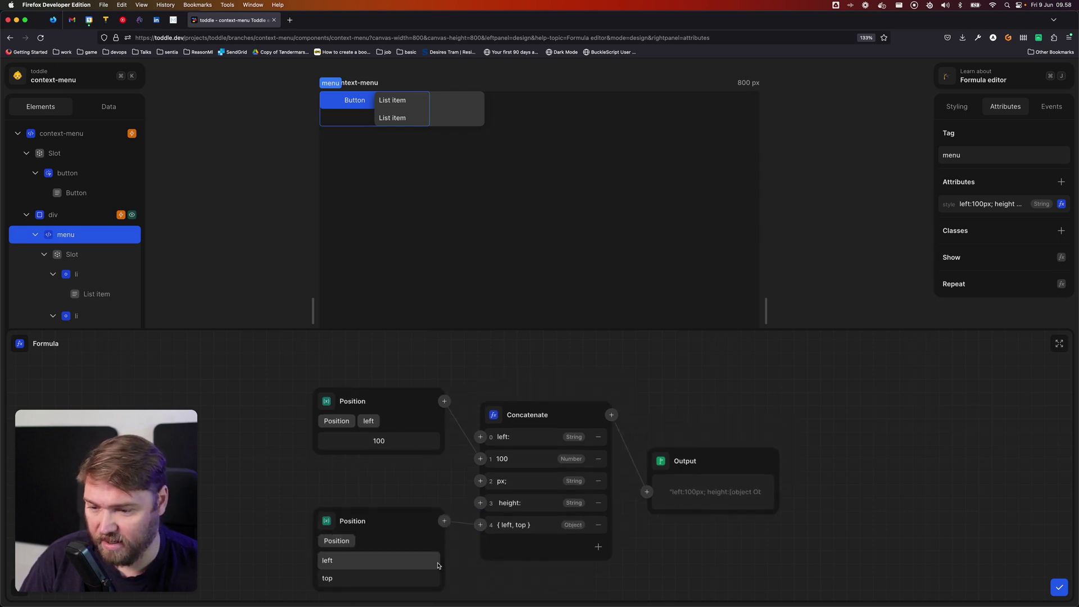
click(355, 579)
click(506, 495)
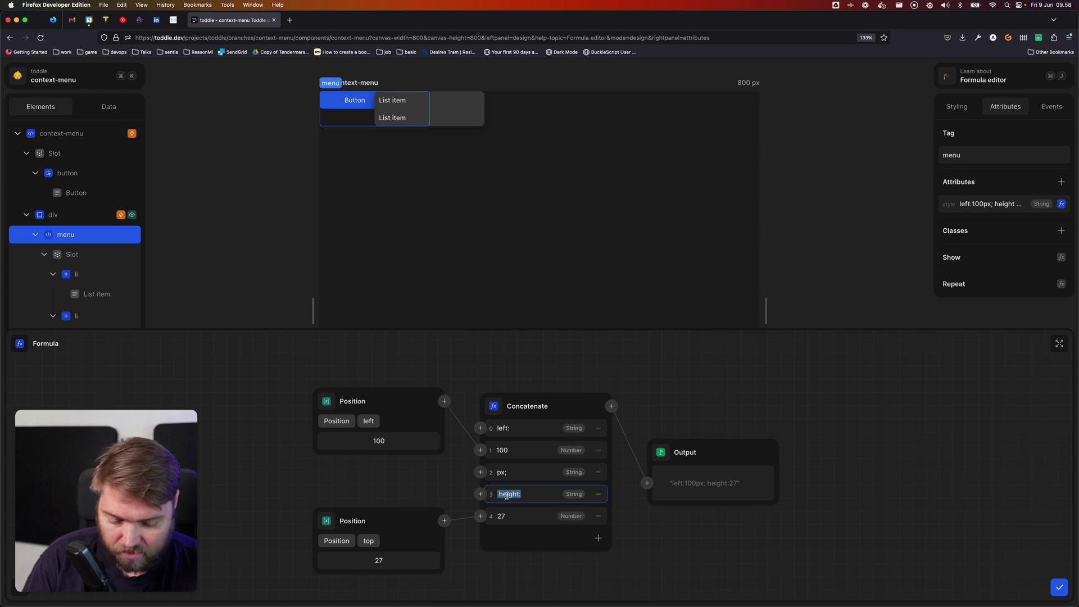
text(top:)
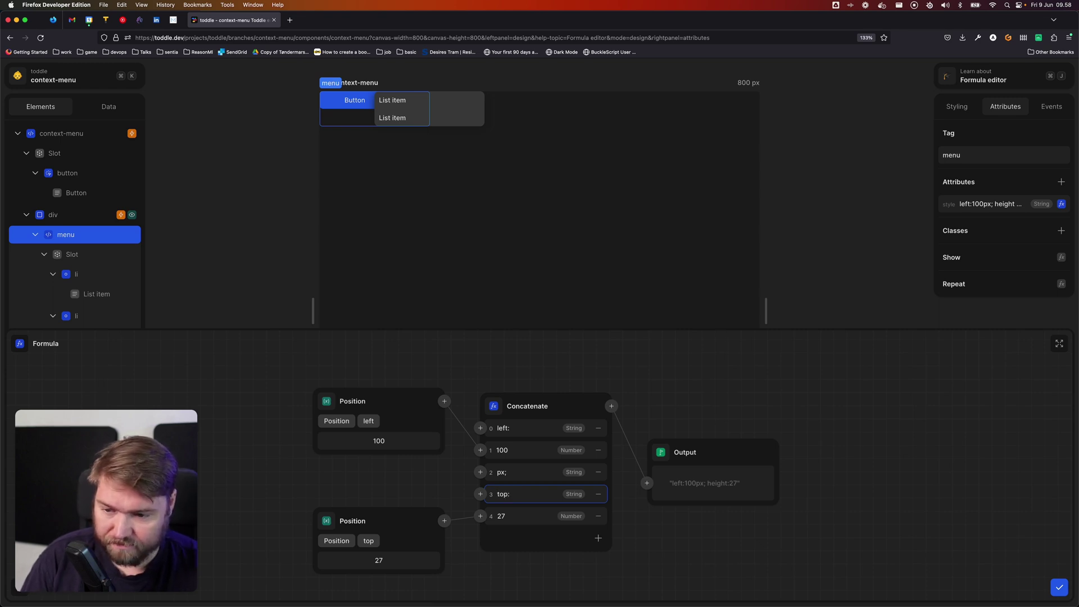
Add a final 'px;' input so the style outputs left:100px;top:27px;.
click(597, 538)
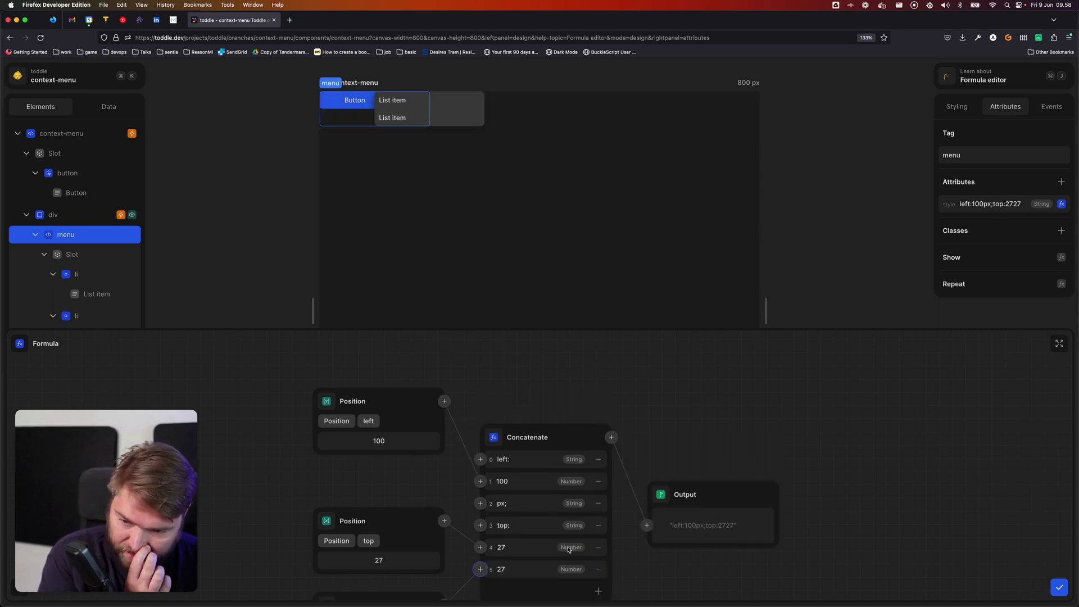
click(538, 569)
key(super+a)
text(px)
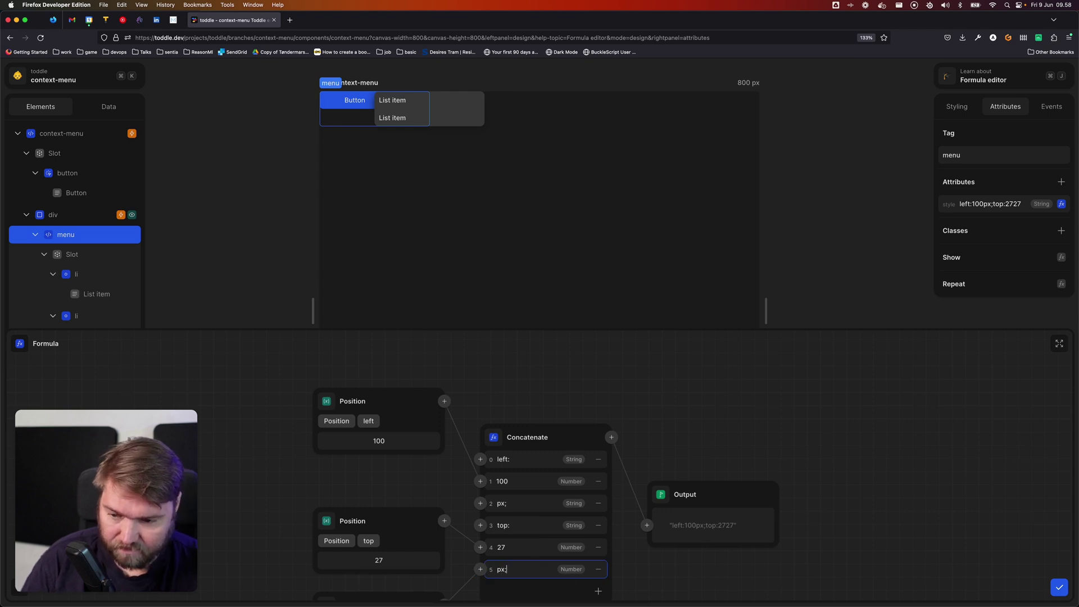
scroll(681, 552, down, 1)
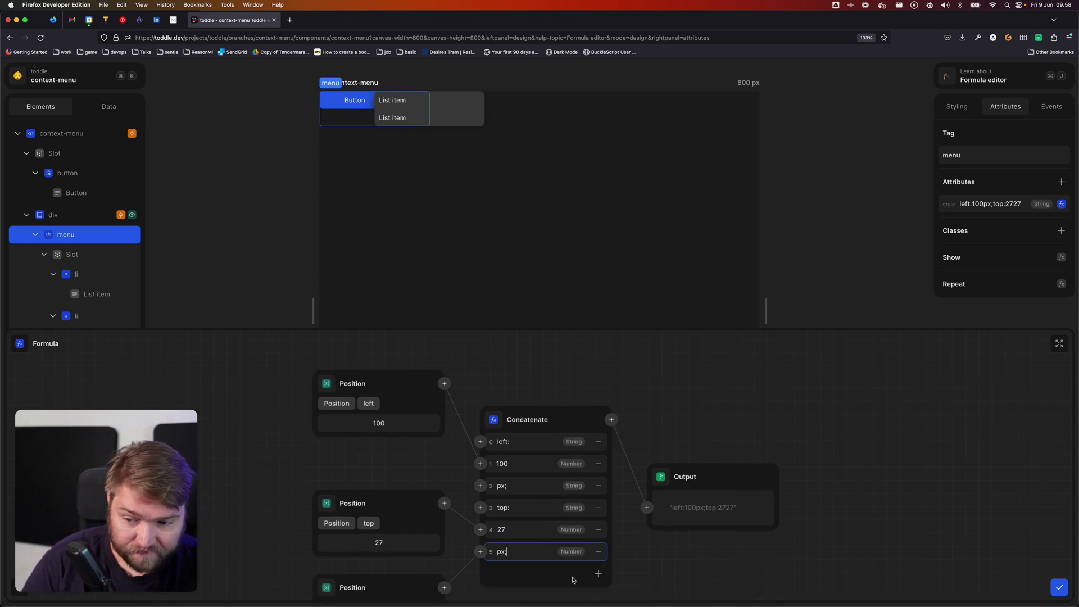
key(Return)
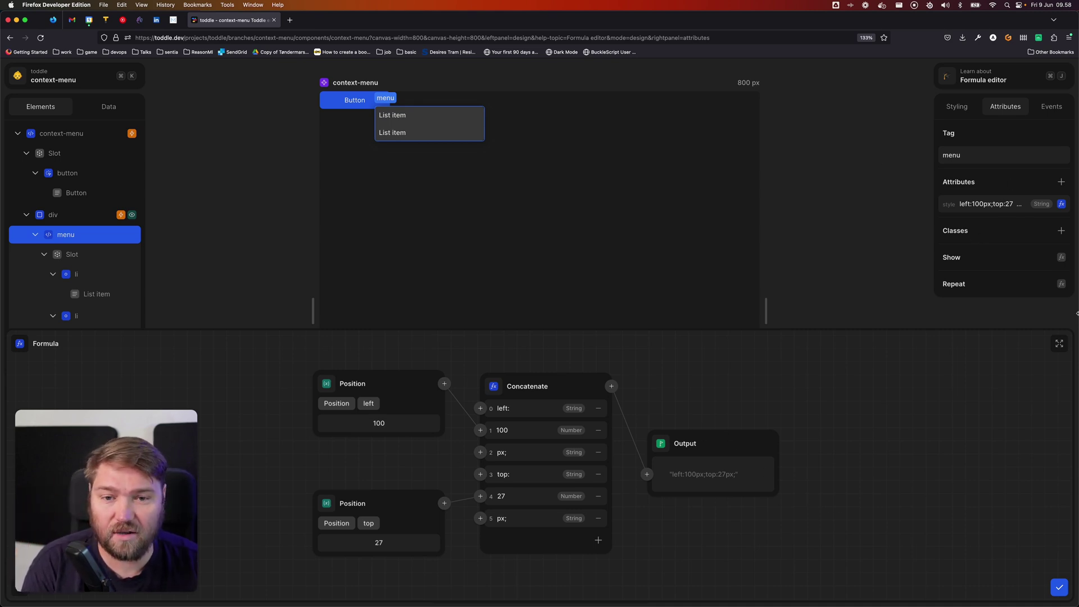
Right-click the Button at three spots in test mode, closing the menu each time, then stop testing.
click(430, 255)
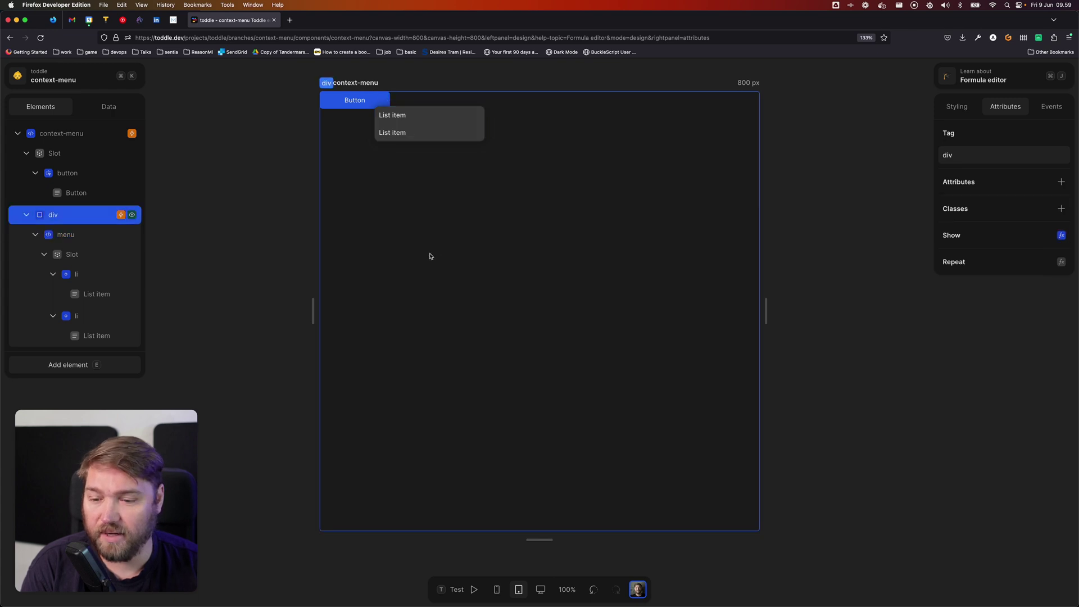
click(474, 589)
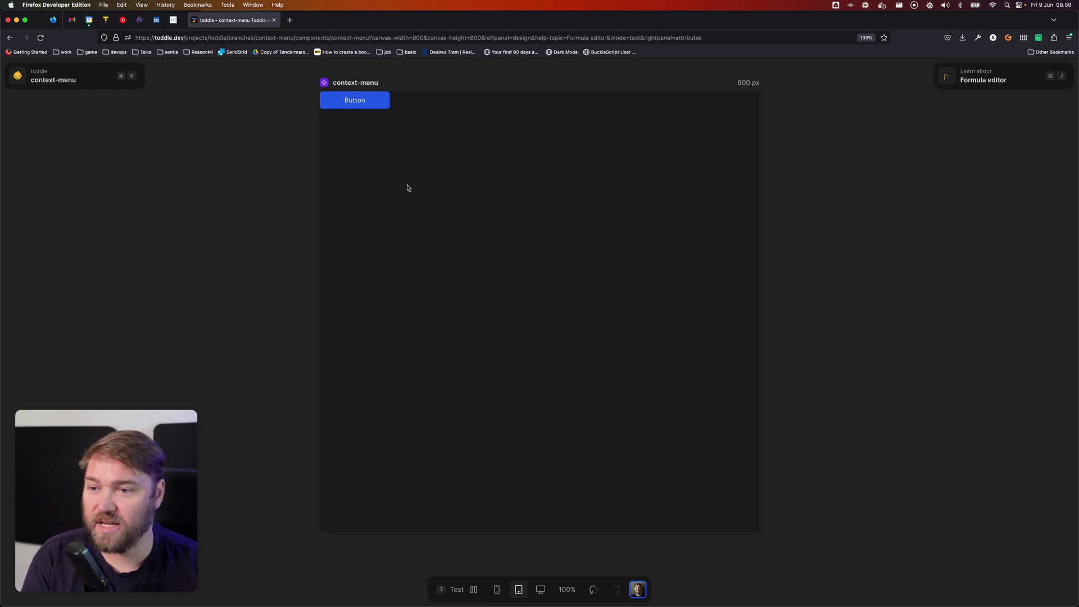
right_click(331, 102)
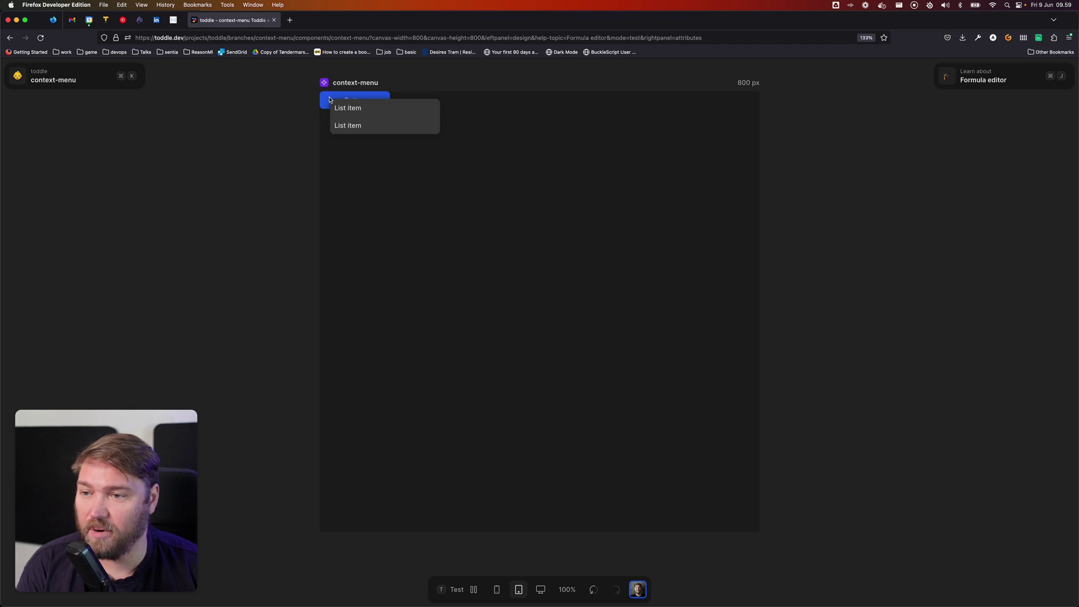
click(459, 243)
right_click(388, 104)
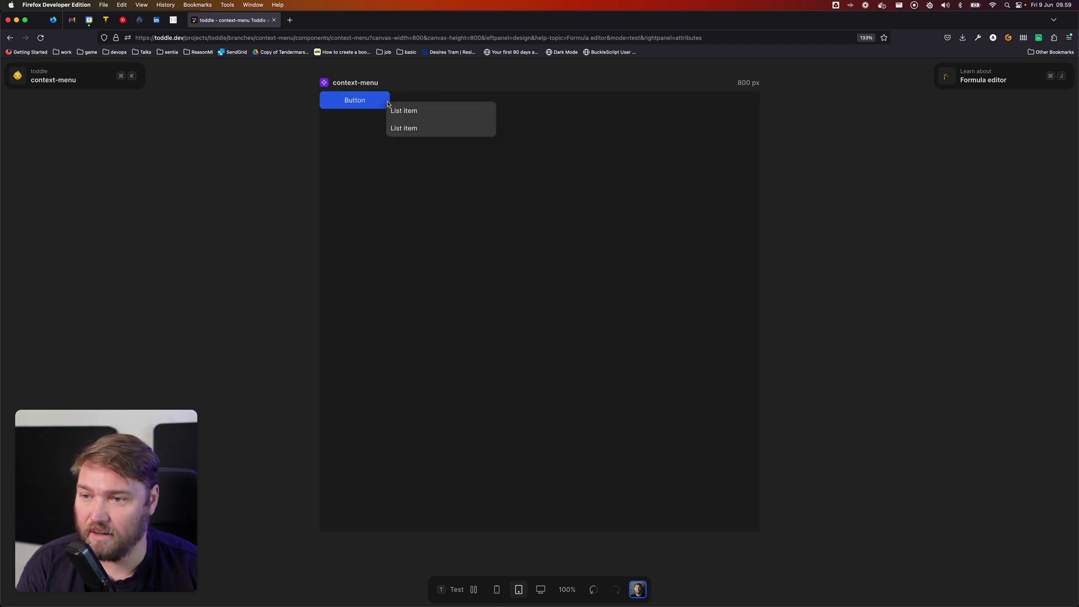
click(403, 210)
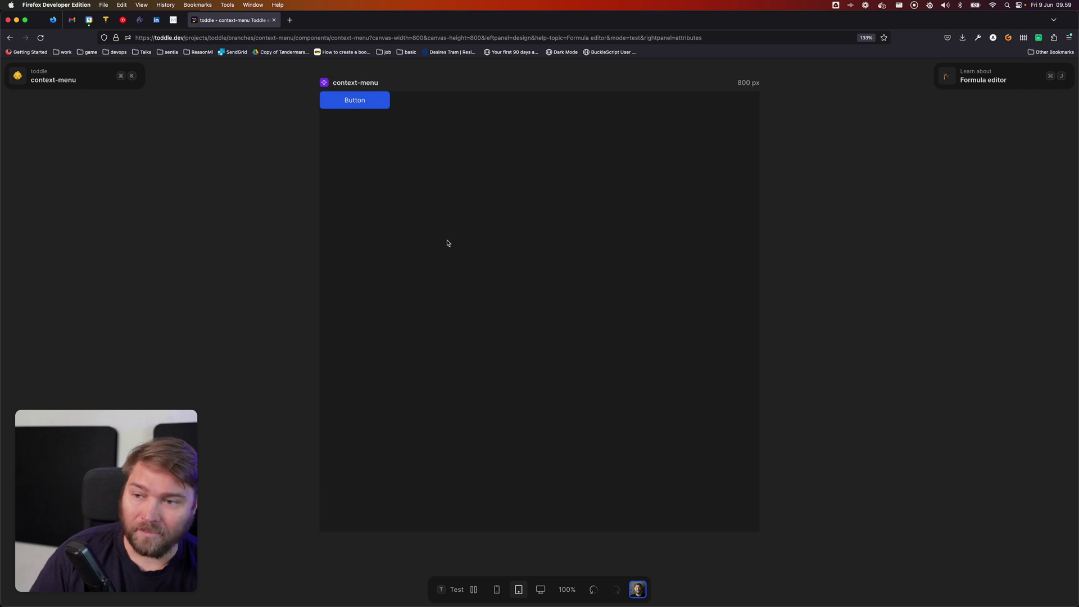
right_click(382, 104)
click(419, 147)
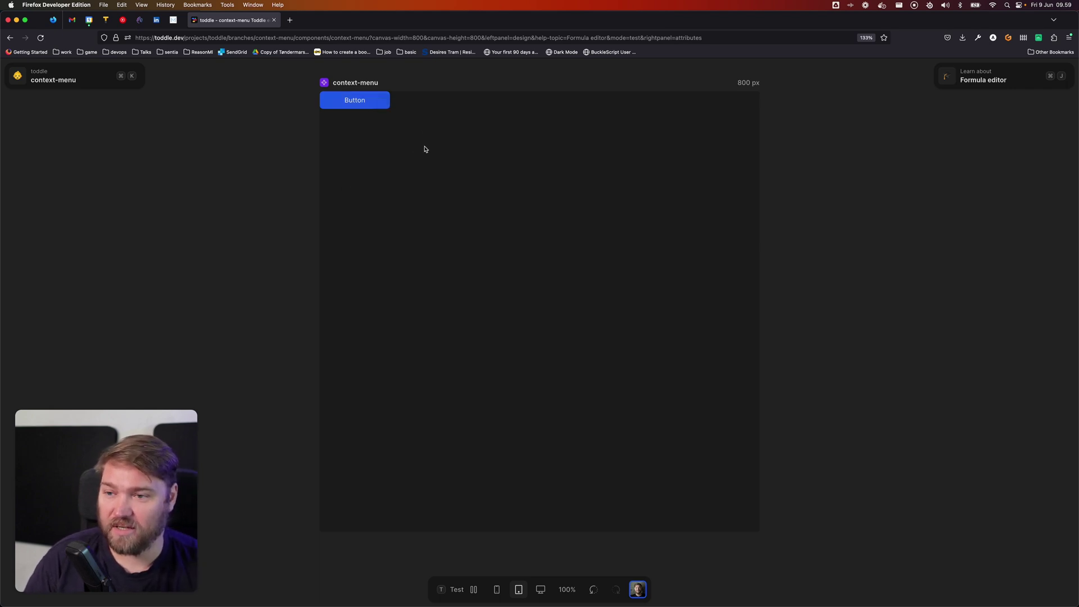
click(458, 589)
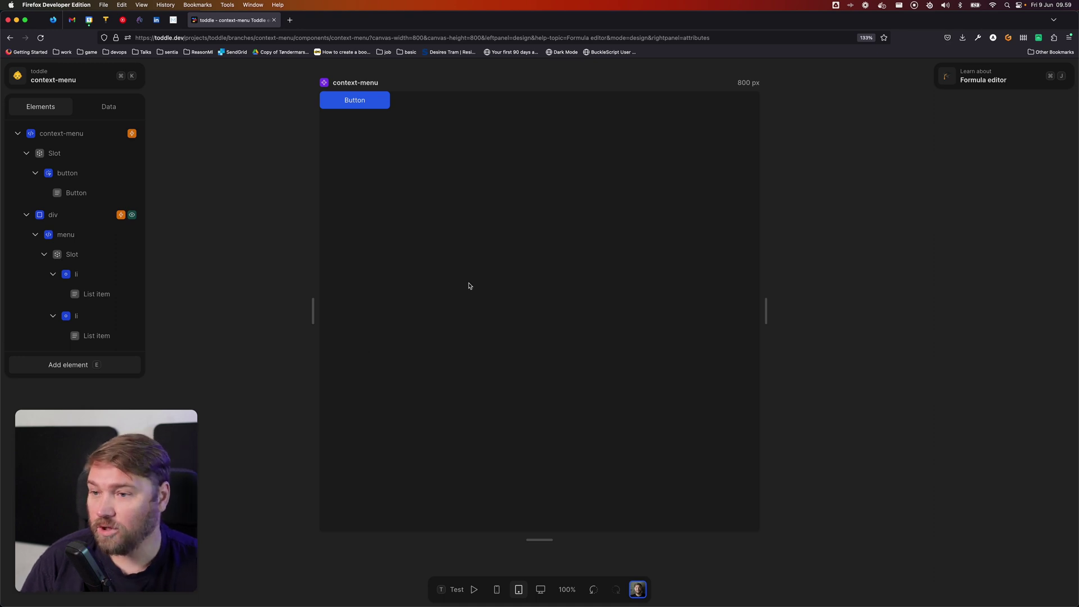
Open the andreas component and delete the second paragraph.
key(super+k)
text(andreas)
key(Return)
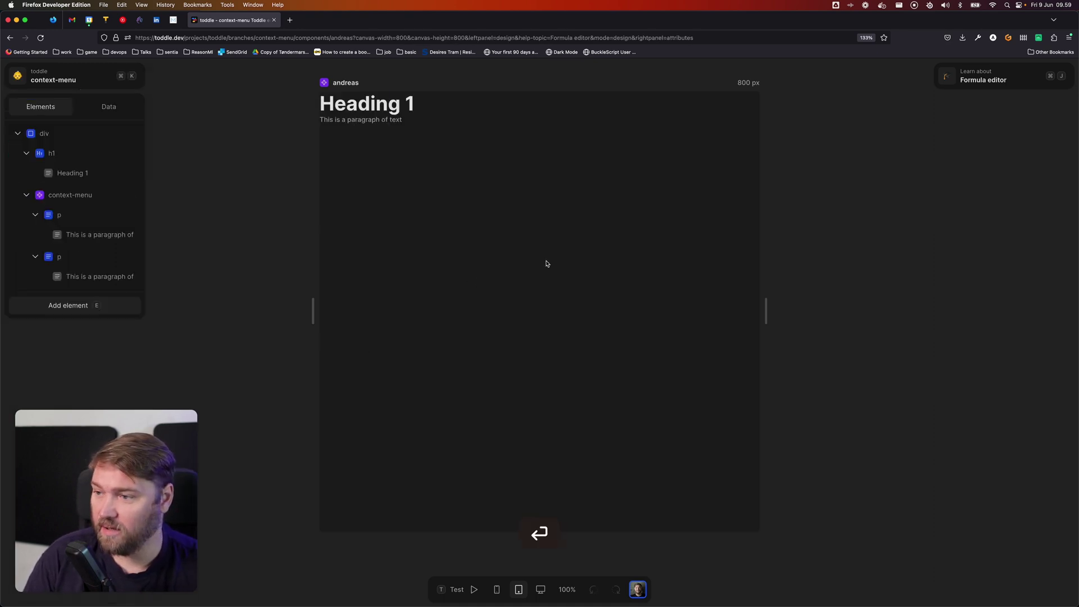
click(72, 256)
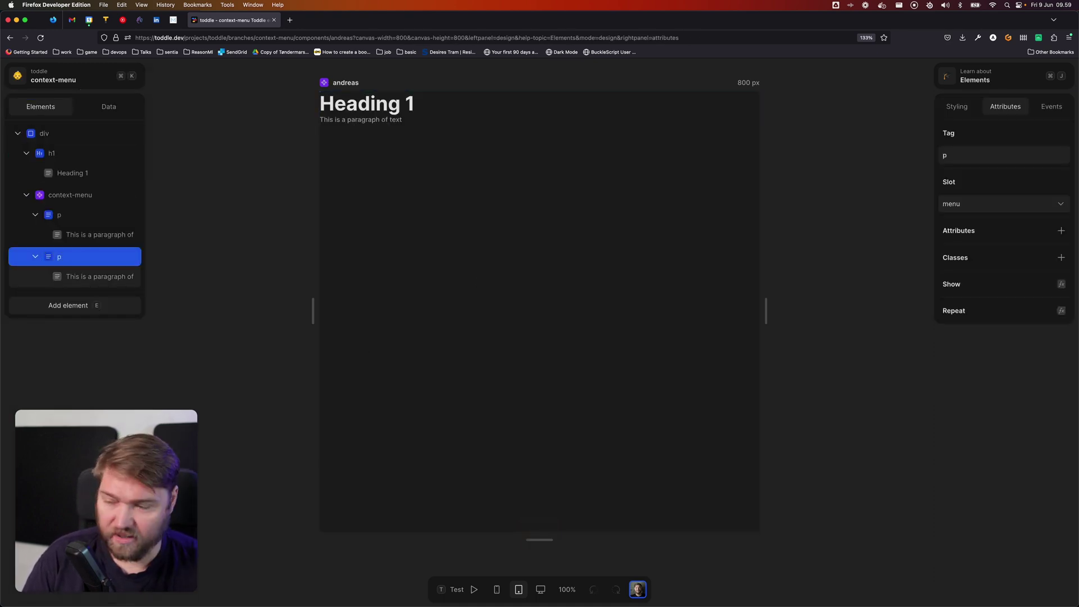
key(BackSpace)
Add a List inside context-menu, move its two li items out, and delete the leftover list.
click(78, 202)
text(elist)
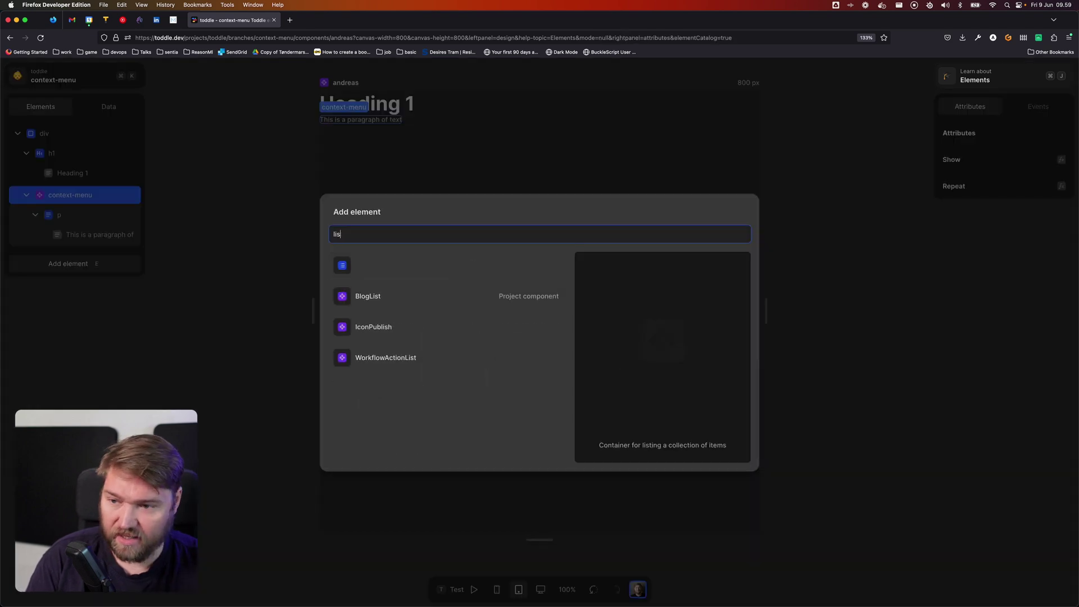
key(Return)
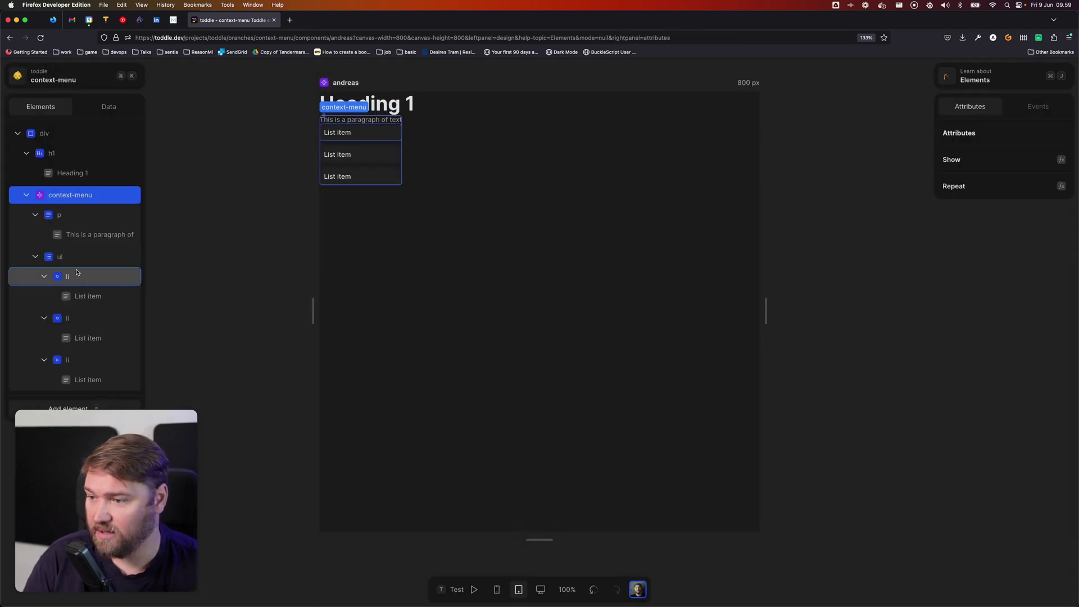
drag(56, 276, 41, 245)
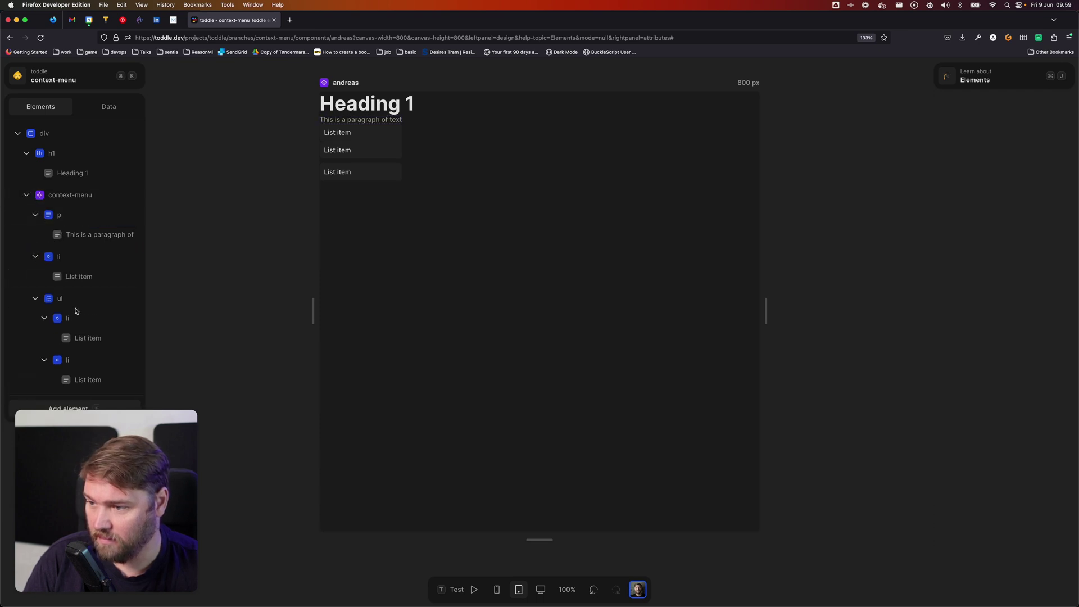
drag(77, 327, 33, 288)
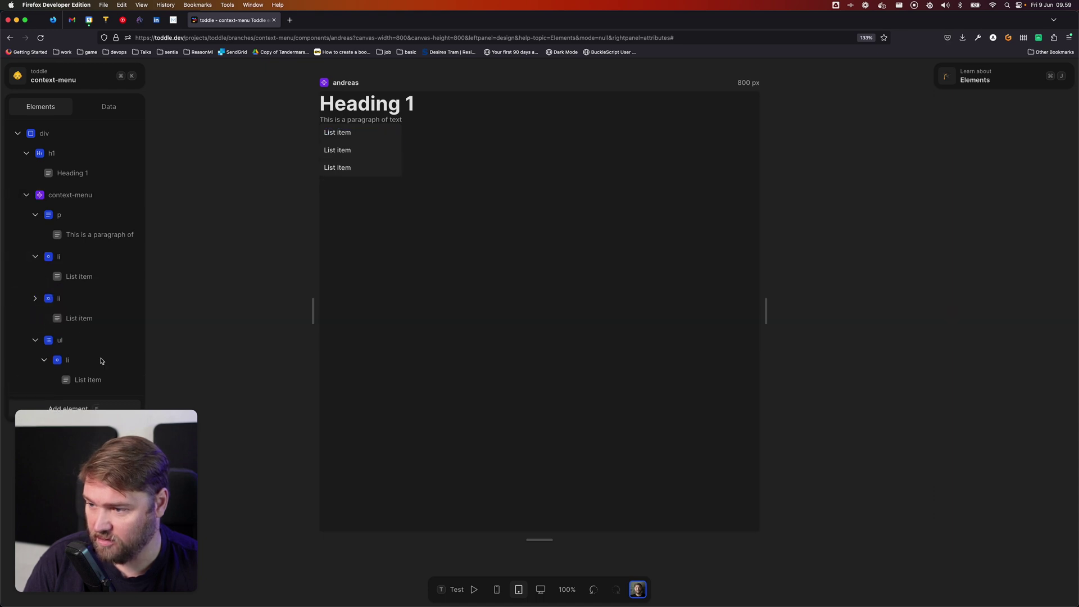
click(79, 342)
key(BackSpace)
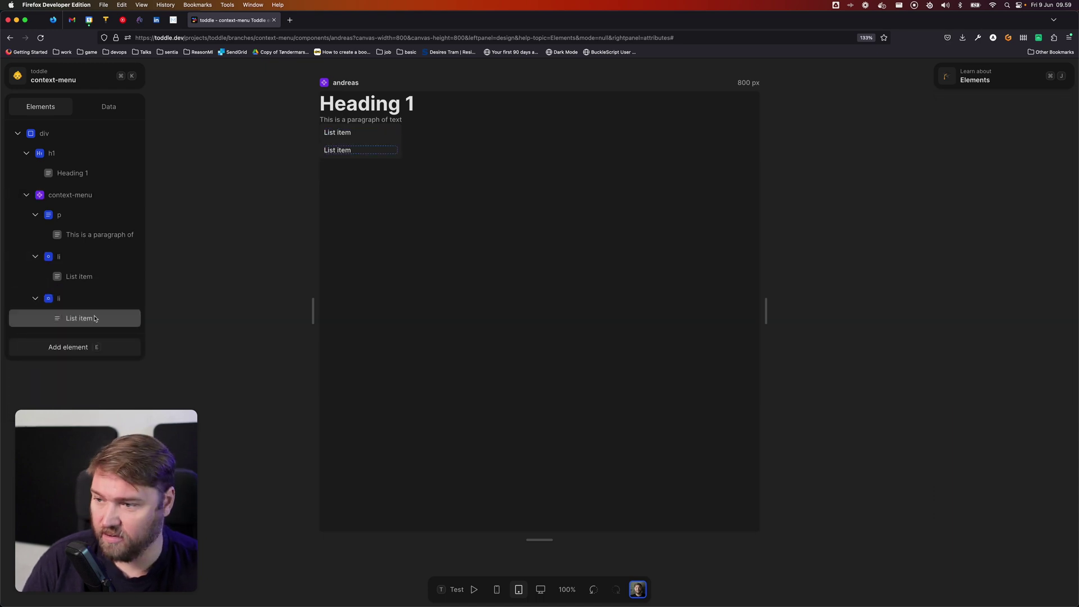
Set the two list items' texts to 'Item 1' and 'Item 2'.
click(85, 275)
click(1016, 182)
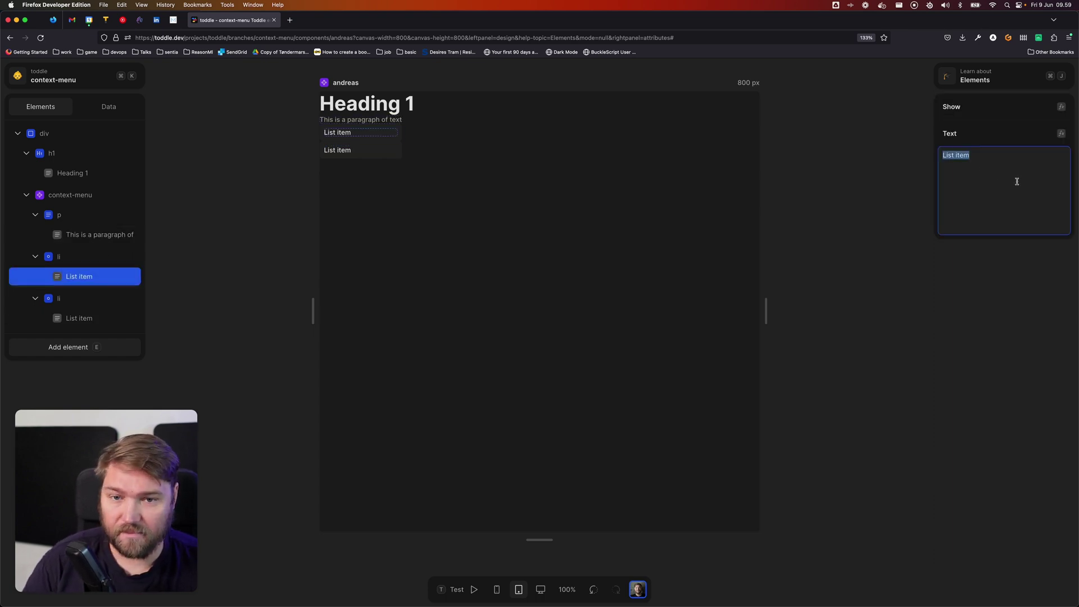
text(Item 1)
key(Tab)
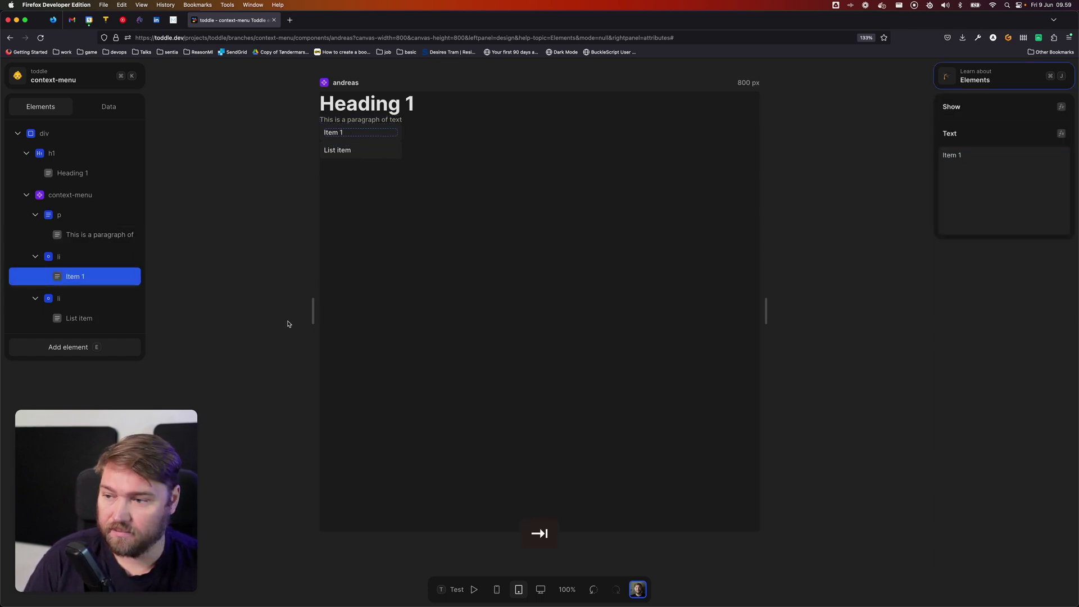
click(84, 318)
click(1003, 198)
key(BackSpace)
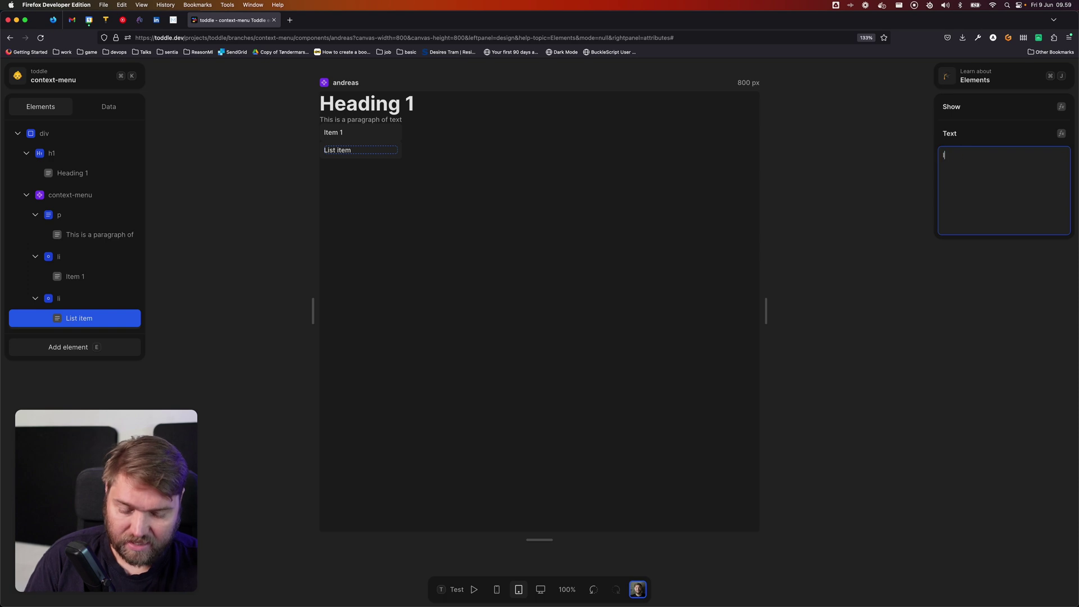
text(Item 2)
key(Tab)
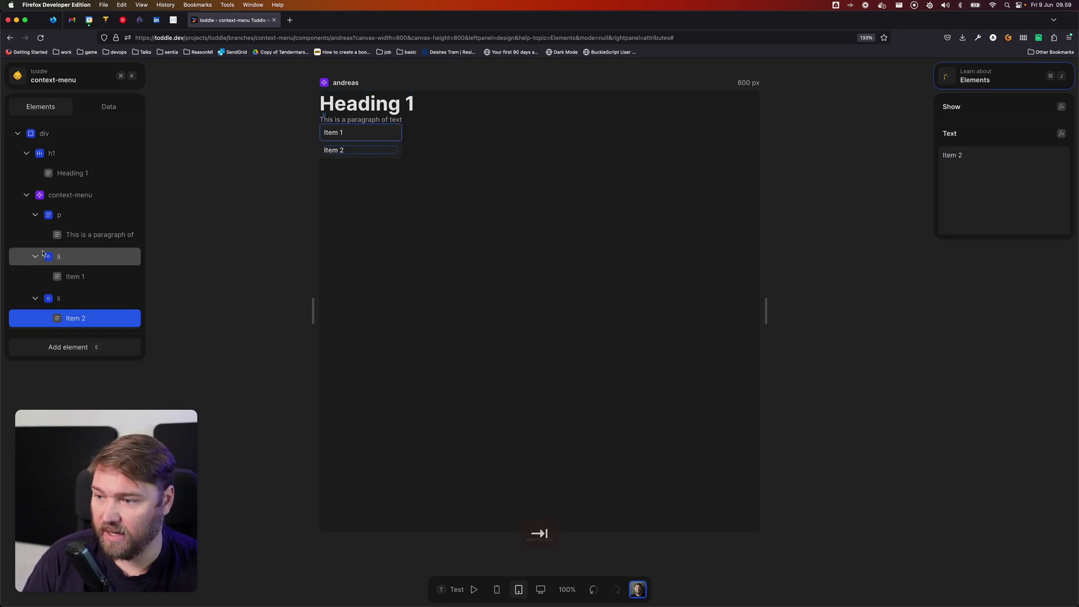
Assign both list items to the menu slot.
click(44, 255)
click(1003, 207)
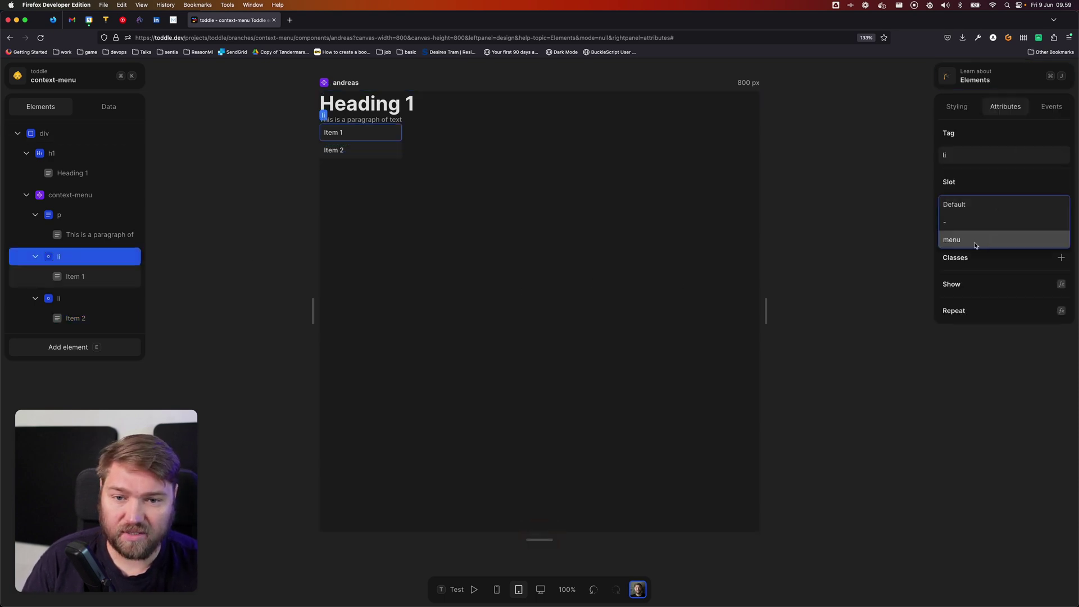
click(976, 245)
click(59, 298)
click(1020, 206)
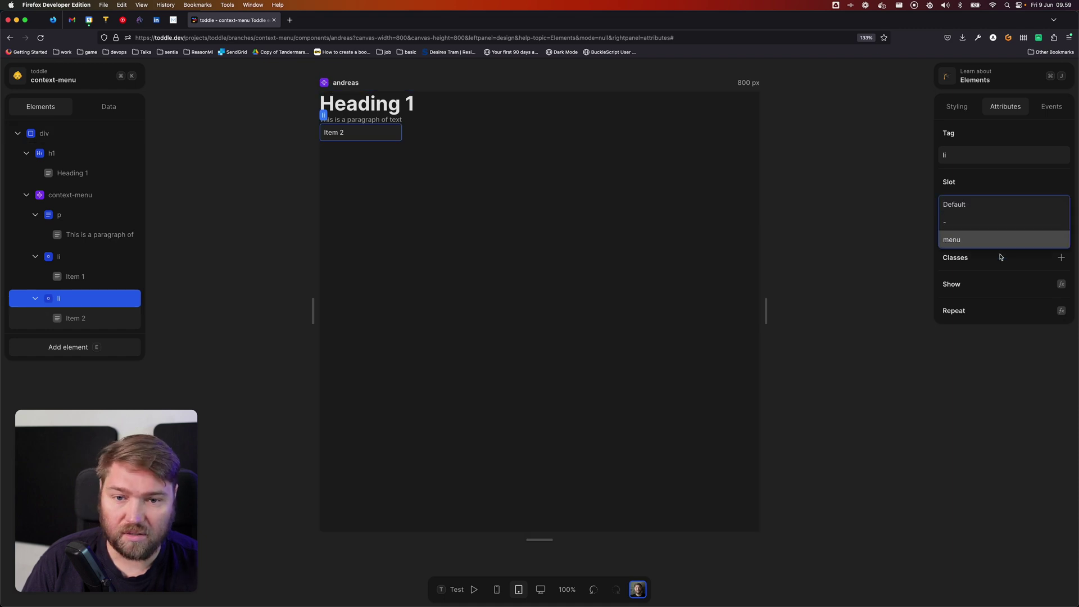
click(1000, 240)
click(479, 236)
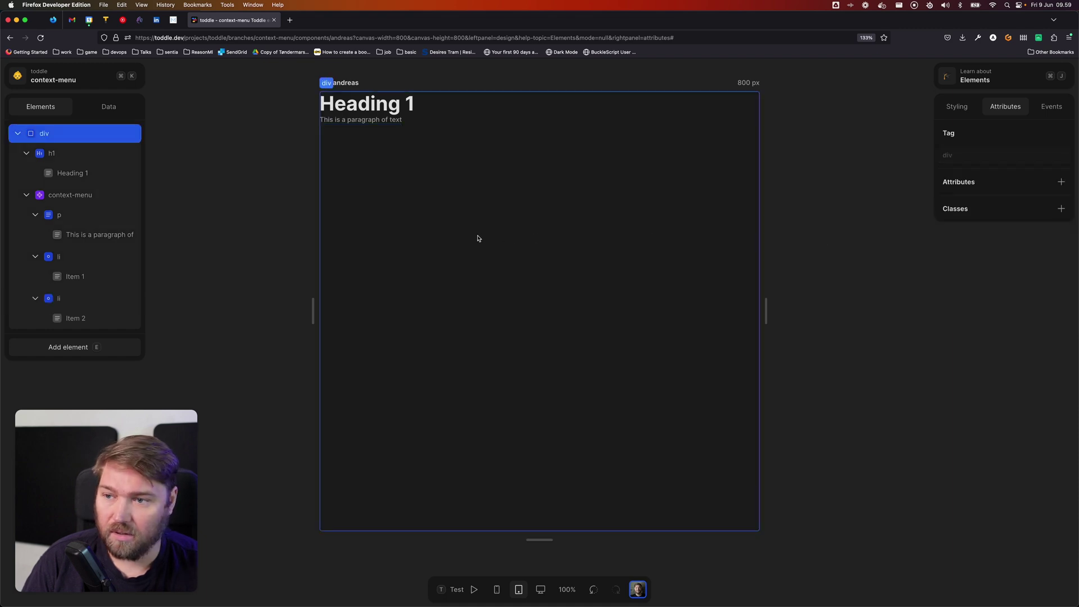
Move Heading 1 into context-menu and delete the leftover paragraph.
click(68, 216)
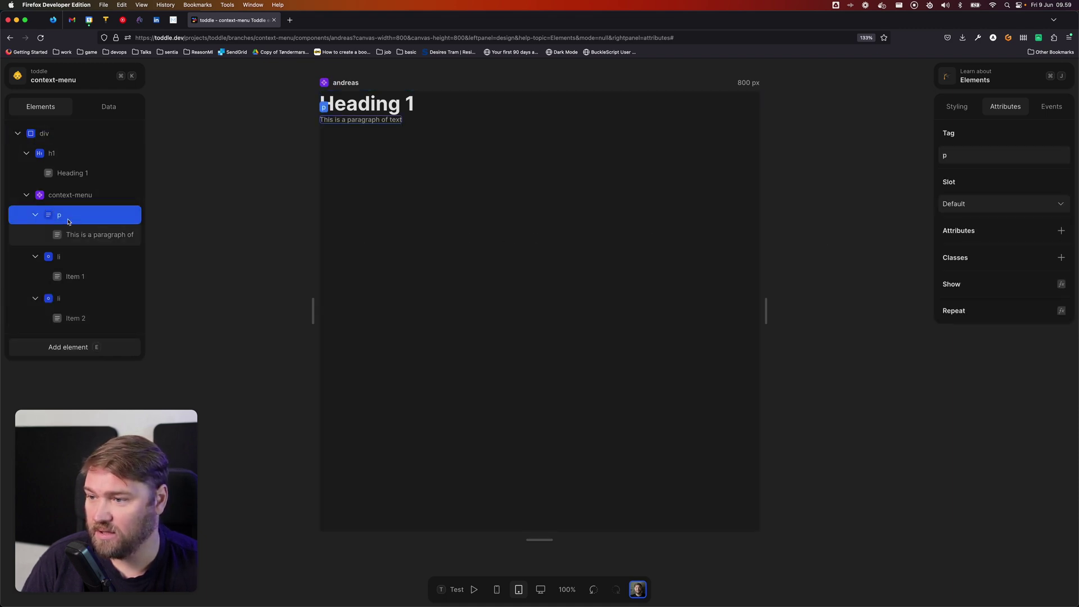
drag(57, 153, 77, 198)
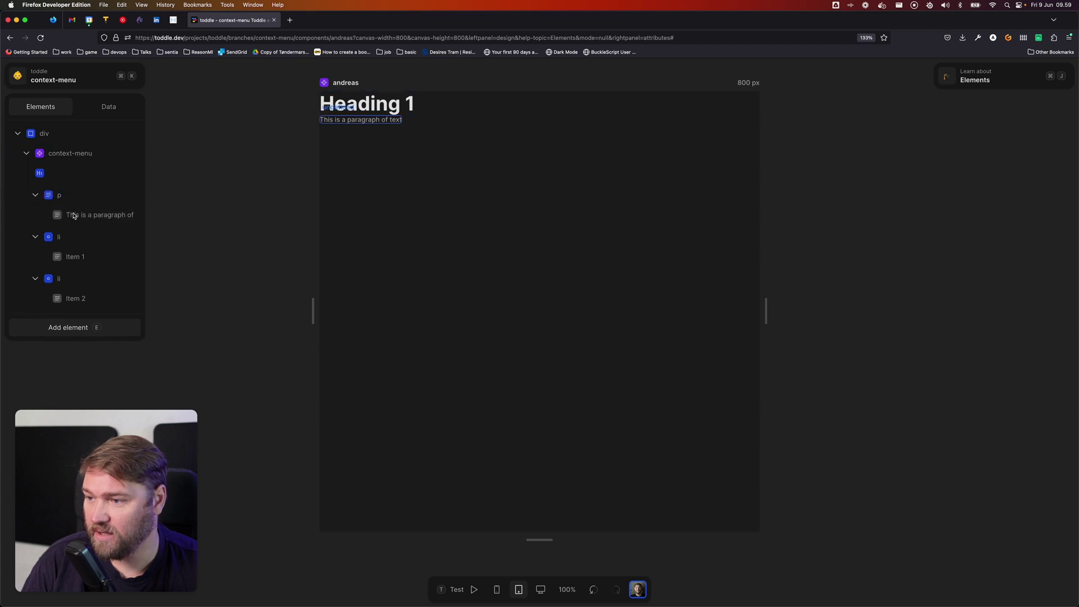
click(77, 223)
key(BackSpace)
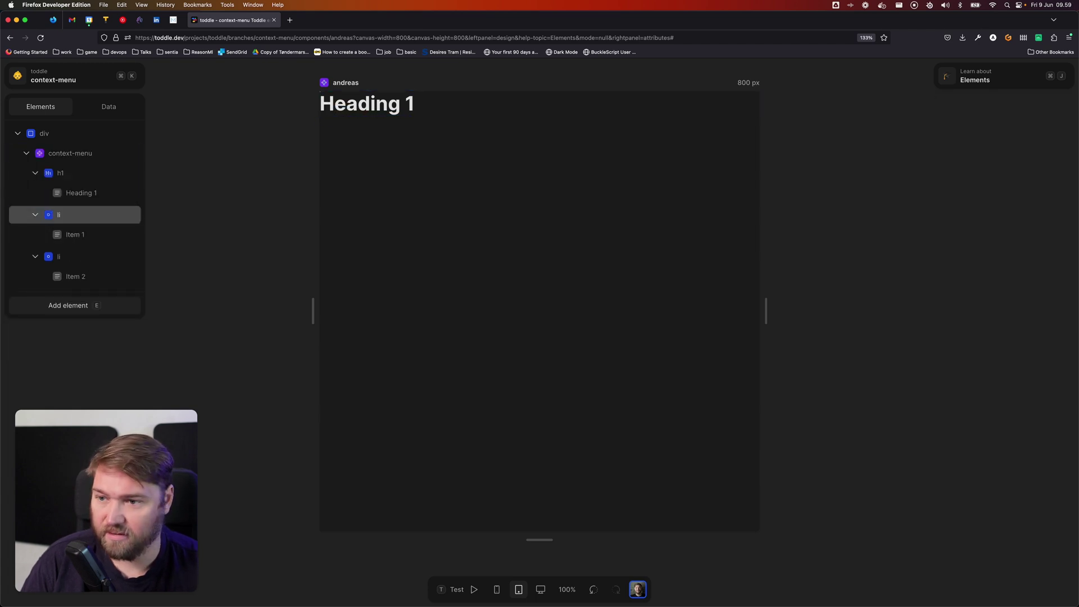
click(353, 248)
In test mode, right-click the heading at several spots to open the Item 1/Item 2 menu.
key(t)
right_click(395, 104)
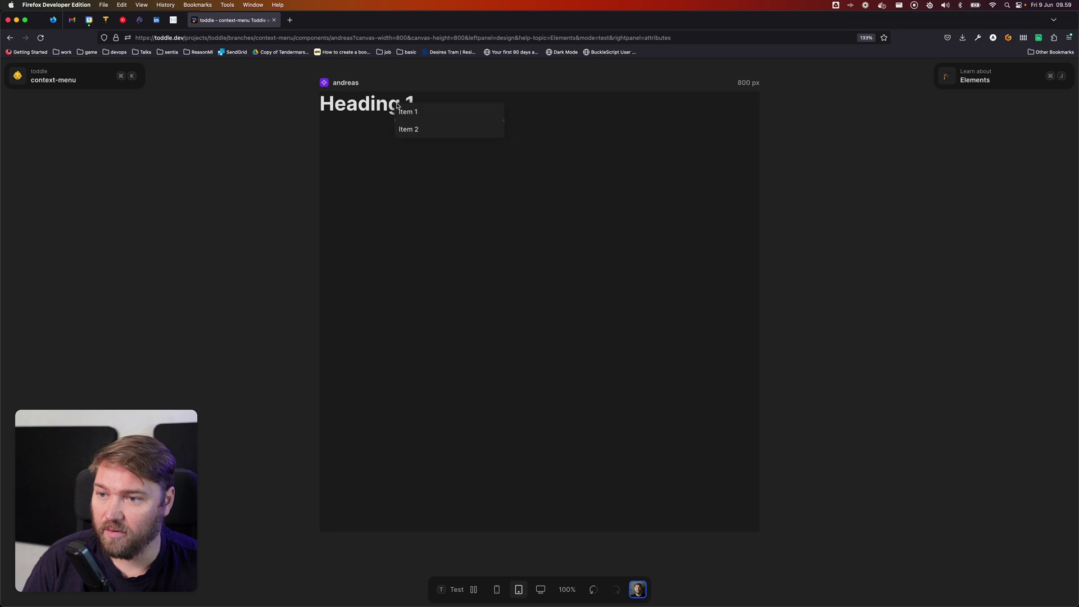
click(358, 116)
right_click(348, 109)
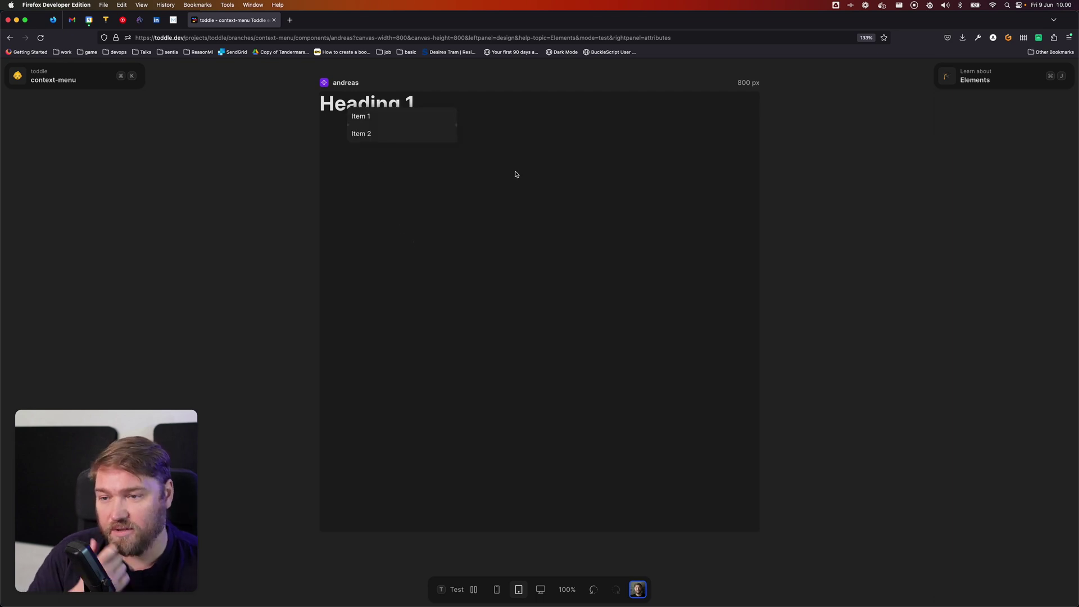
click(383, 104)
drag(388, 105, 398, 106)
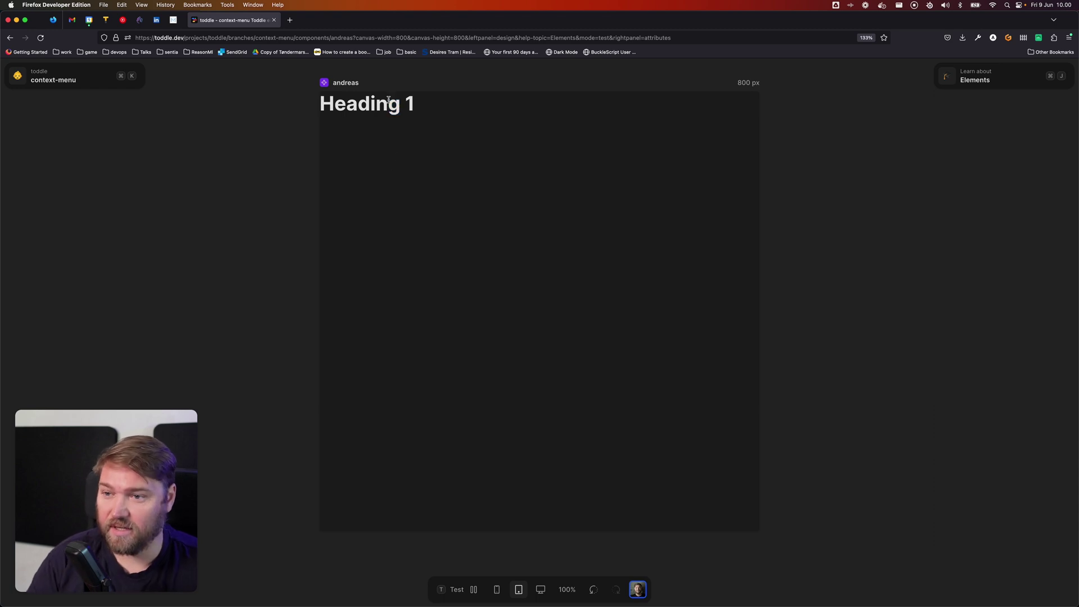
right_click(400, 106)
Close the menu, open and close the project panel, and switch test mode off.
click(521, 228)
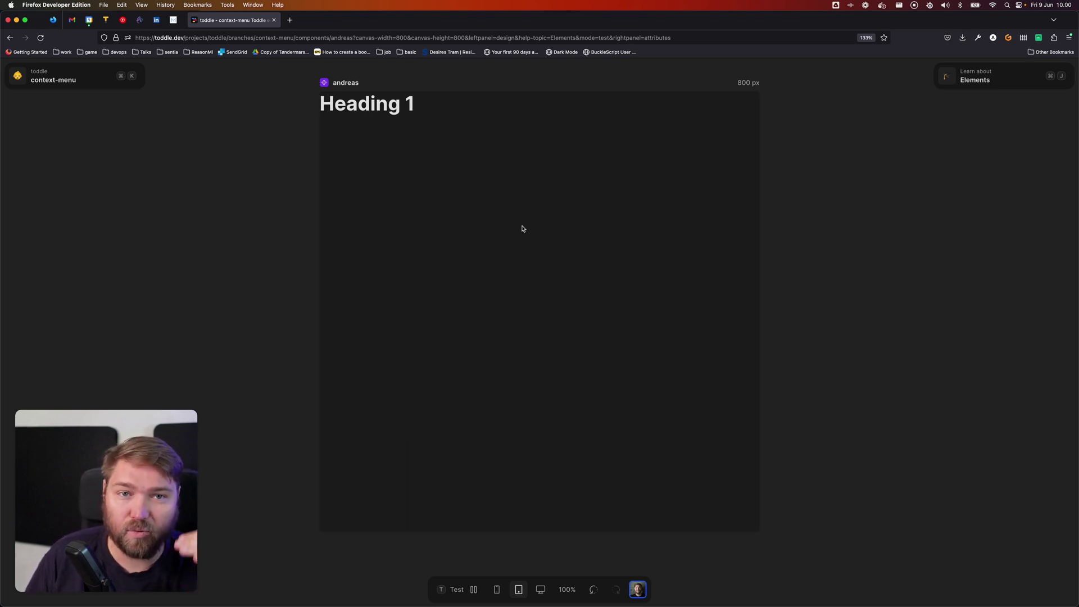
click(53, 72)
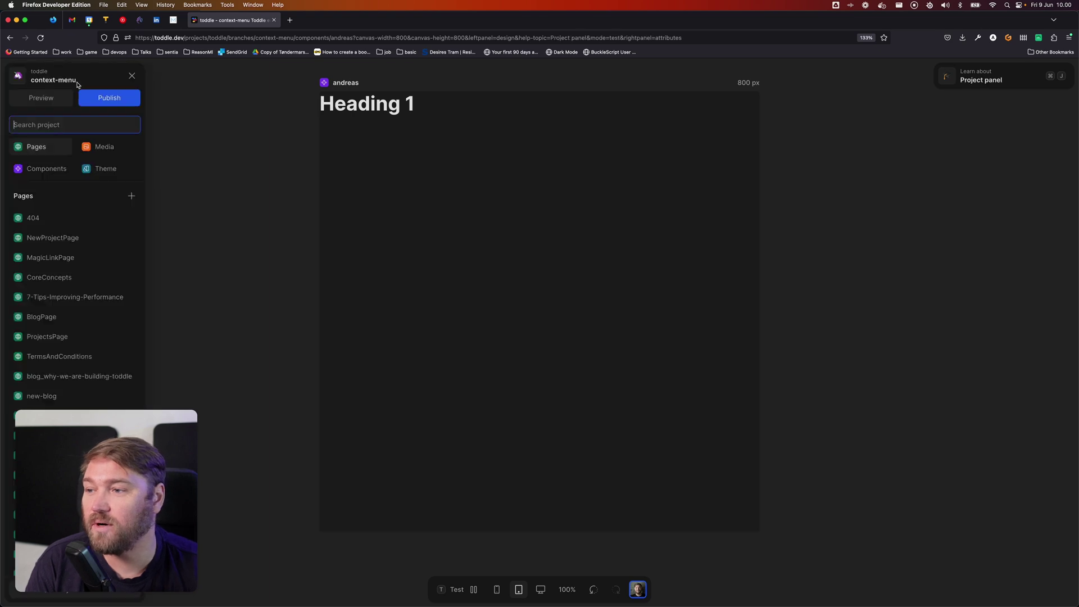
right_click(82, 241)
click(216, 233)
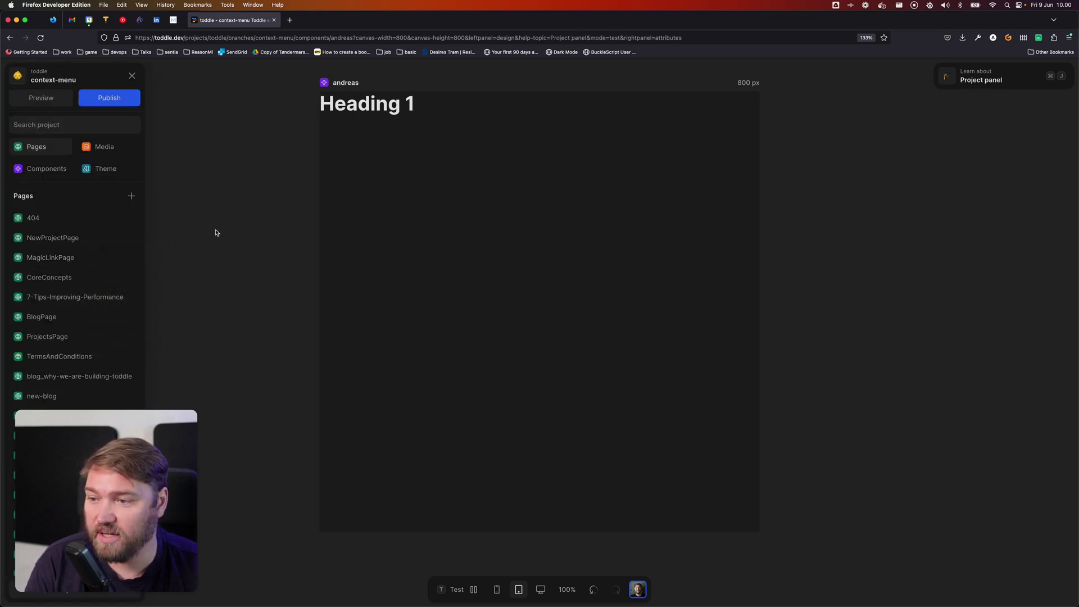
click(20, 76)
key(Escape)
key(t)
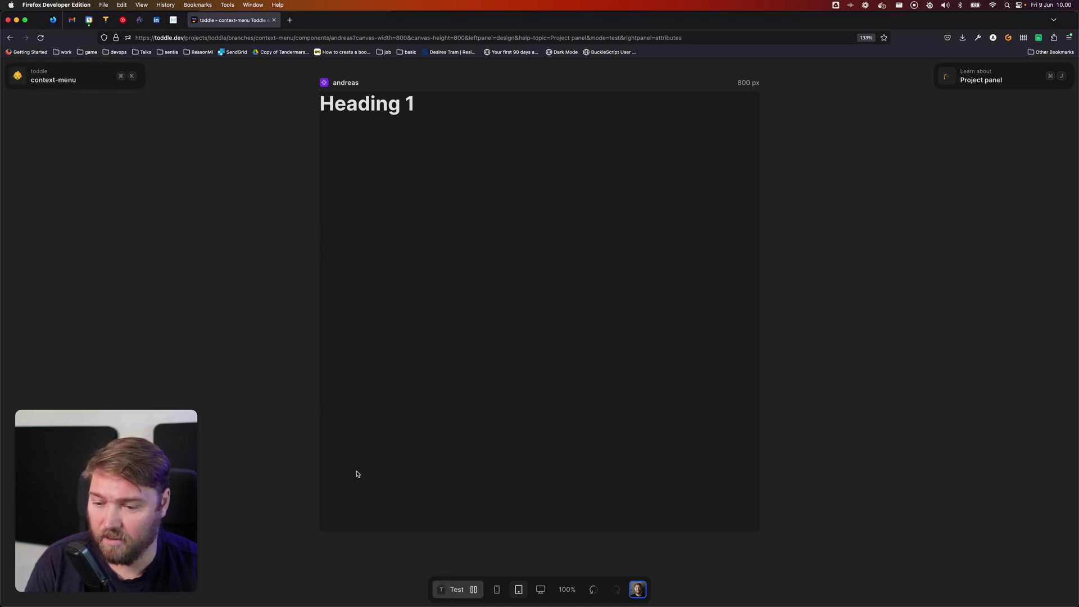
right_click(105, 198)
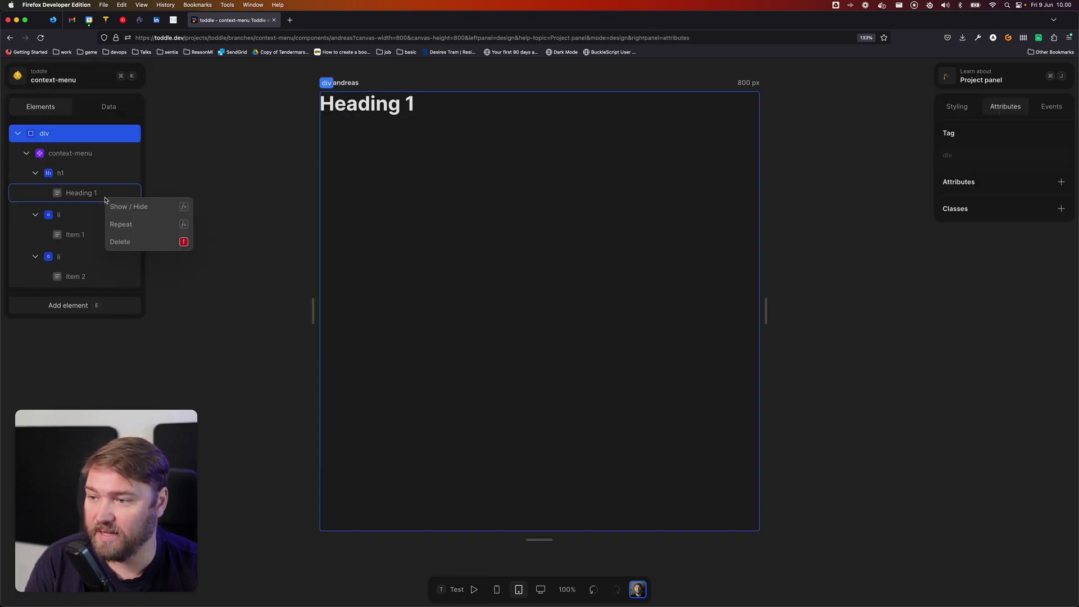
click(233, 193)
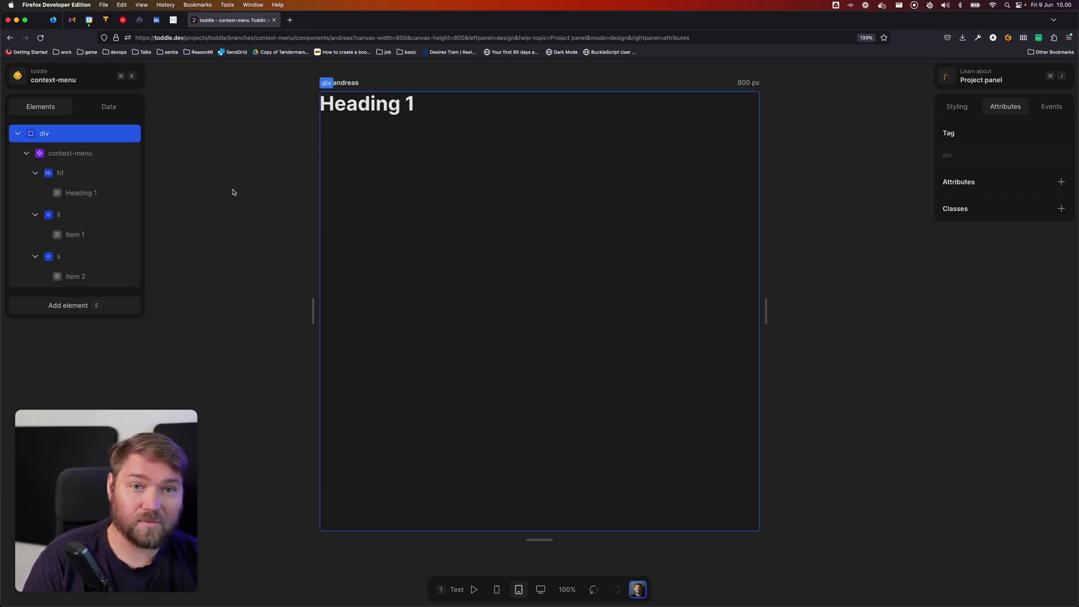